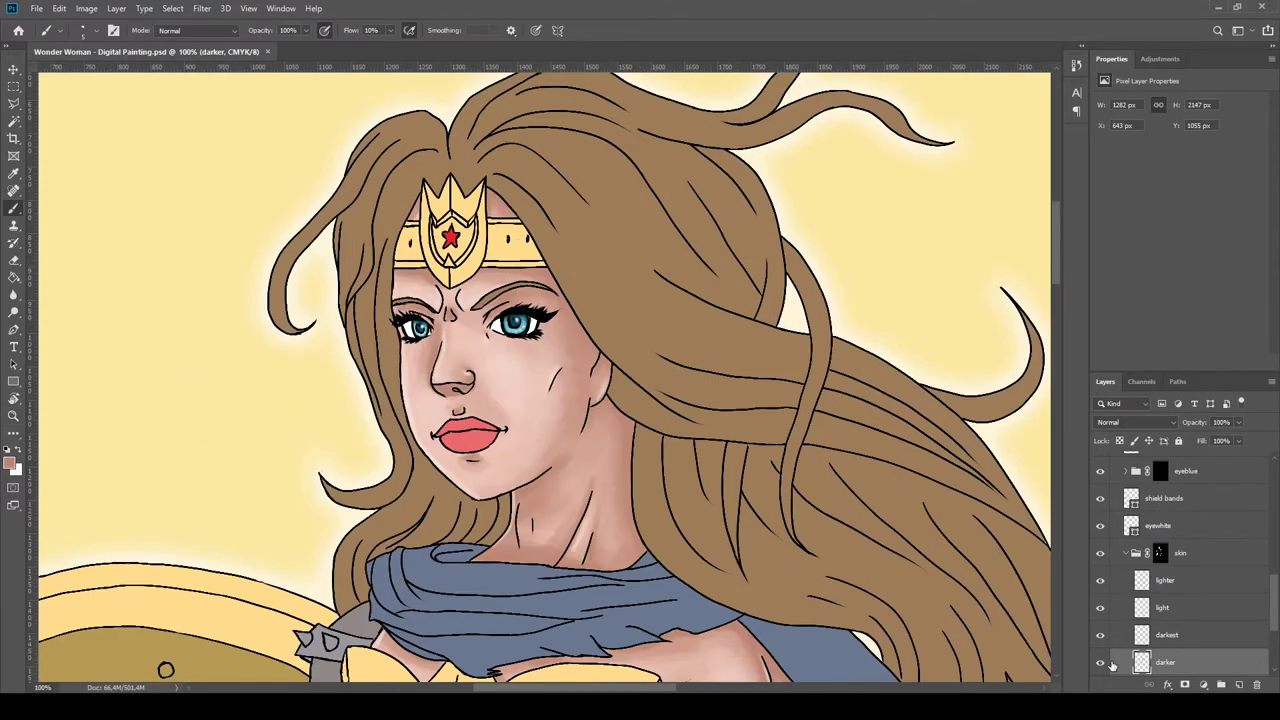
Put the lips layer into its own group and mask the group.
scroll(1134, 569, "up", 5)
left_click(1175, 550)
key("ctrl+g")
left_click(1185, 685, "alt")
Add a layer named 'dark', sample the lip red and brush dark shading onto the lips.
key("ctrl+shift+alt+n")
double_click(1162, 562)
type("dark")
key("Return")
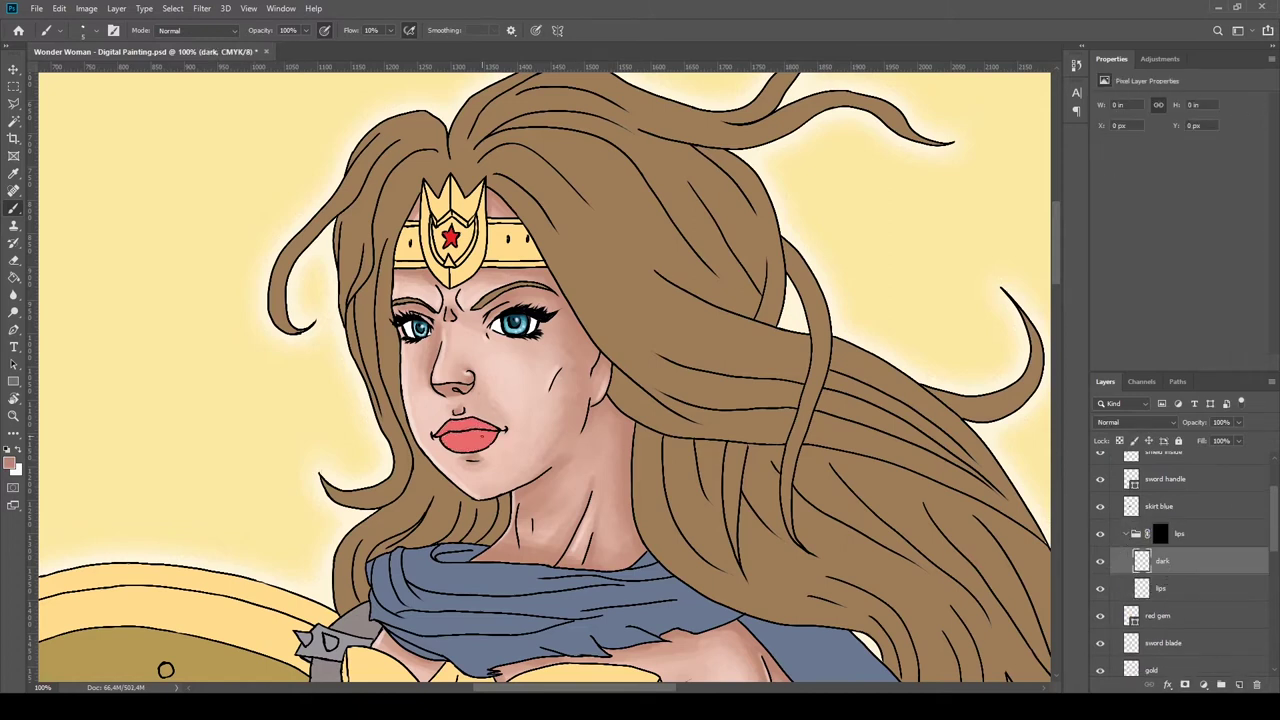
left_click(473, 437, "alt")
key("b")
left_click_drag(482, 412, 410, 440)
left_click_drag(475, 413, 467, 440)
Enlarge the brush to 25 and add a 'darker' shading layer in the lips group.
scroll(510, 456, "up", 1)
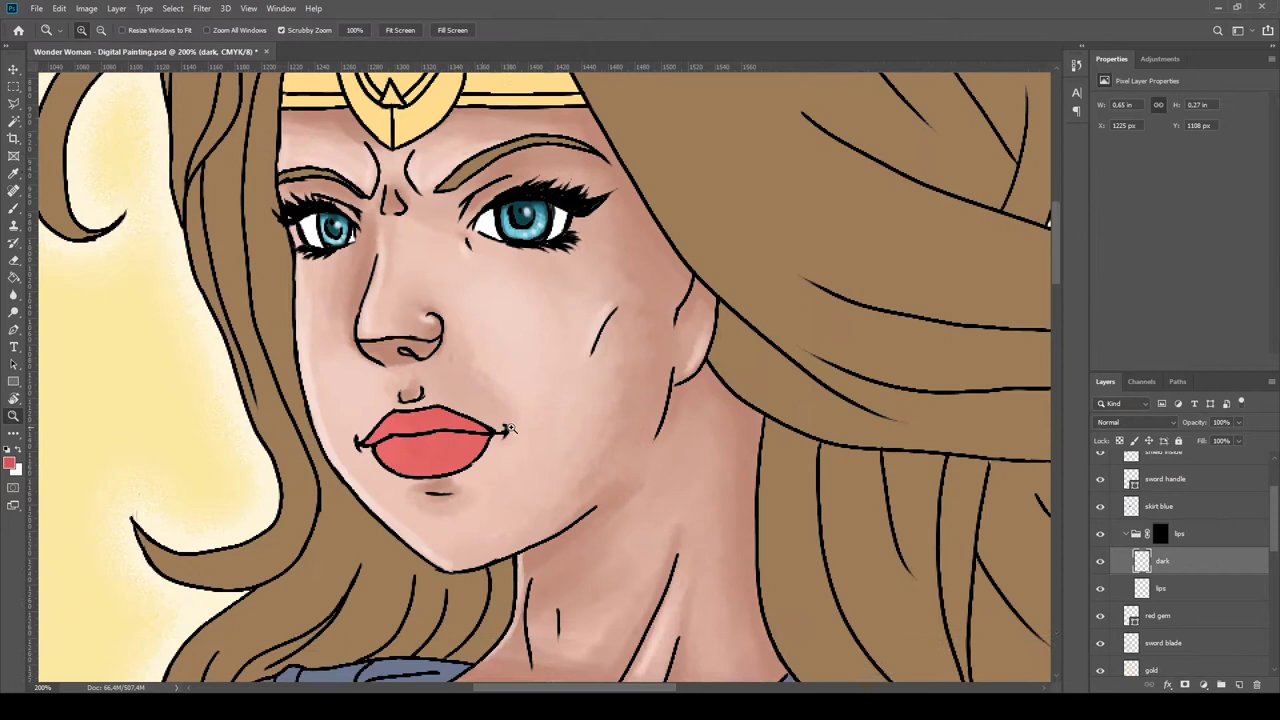
scroll(479, 451, "up", 1)
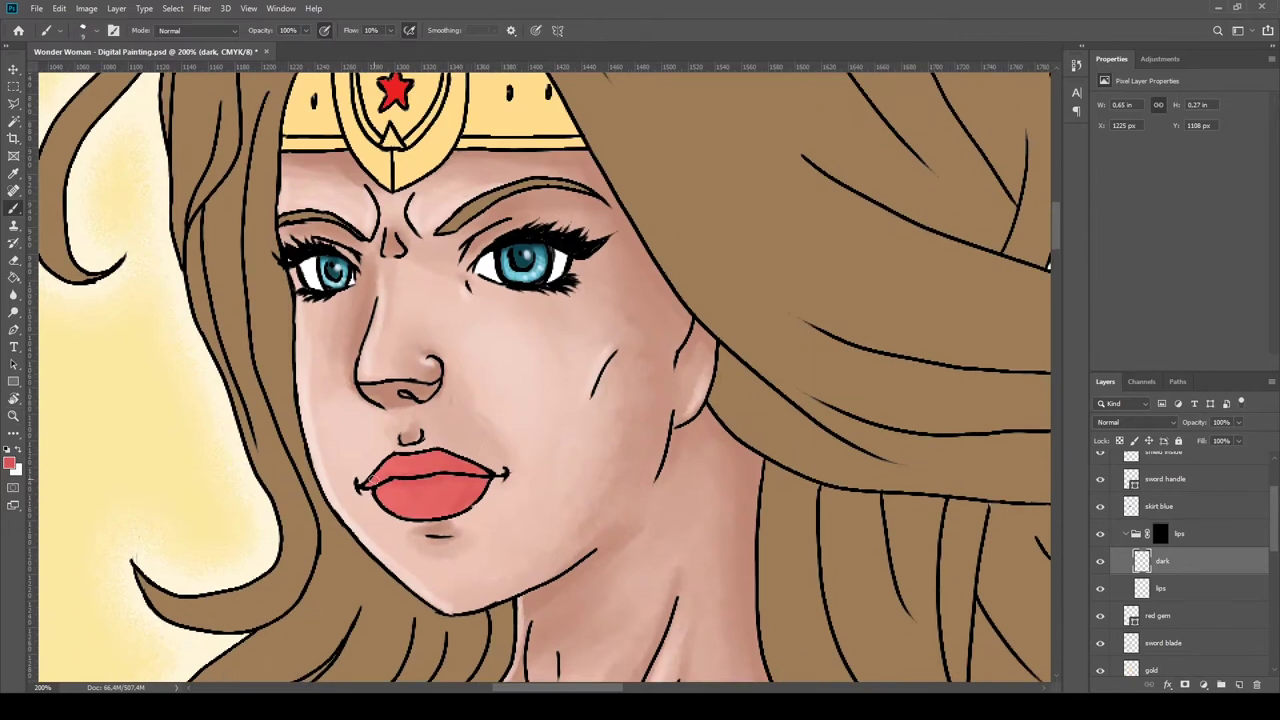
key("bracketright")
key("bracketright")
key("bracketright")
left_click(1239, 685)
double_click(1162, 561)
type("darker")
key("Return")
key("i")
key("b")
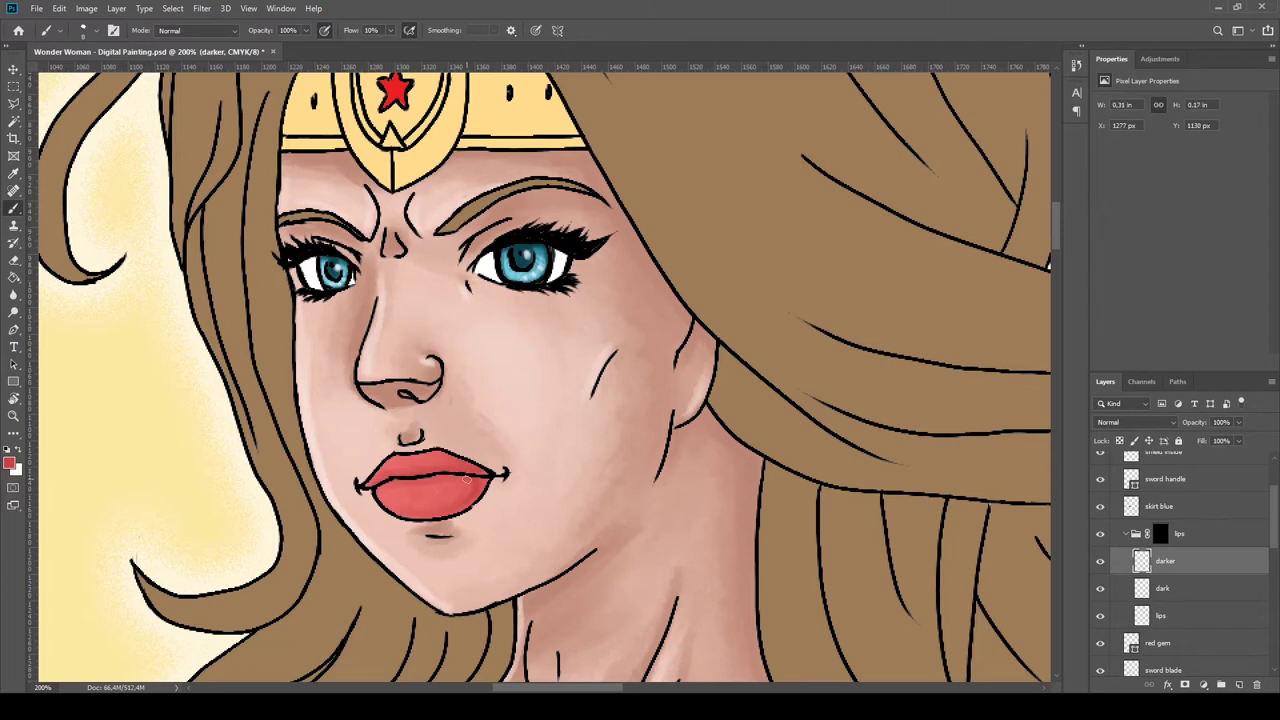
Add a layer named 'light' above 'darker' in the lips group.
left_click(1239, 685)
double_click(1162, 561)
type("light")
key("Return")
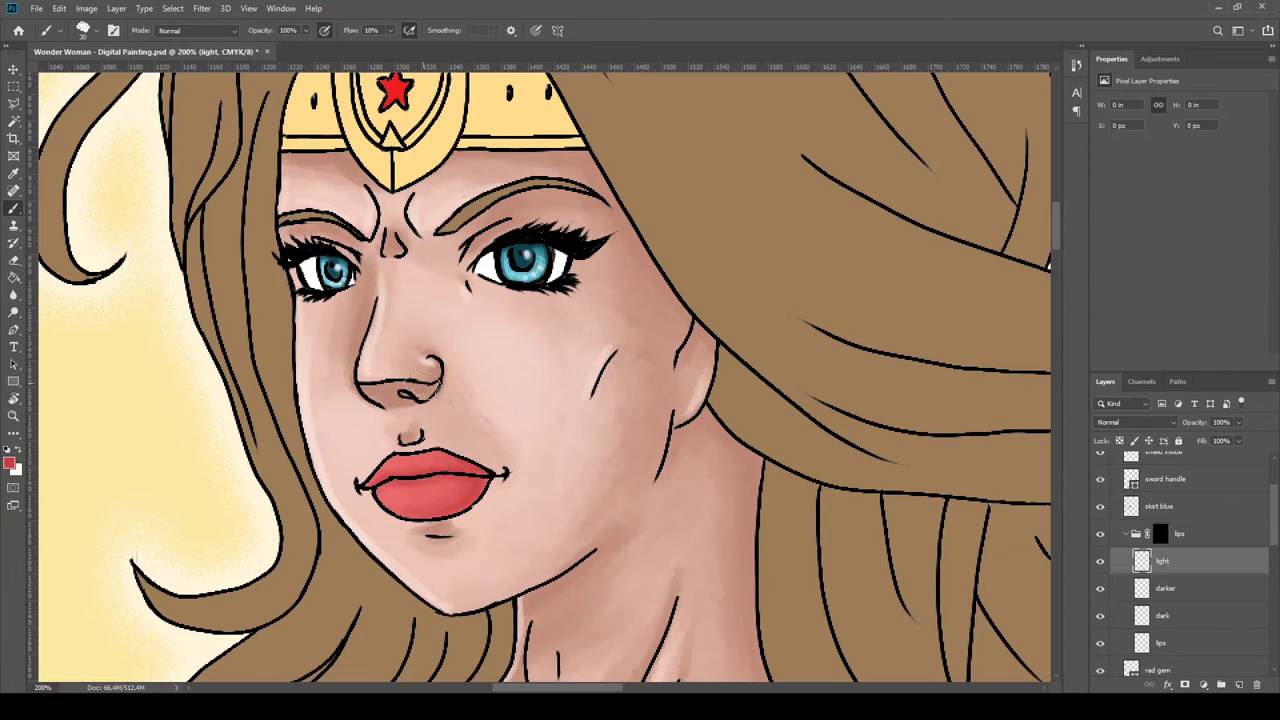
key("i")
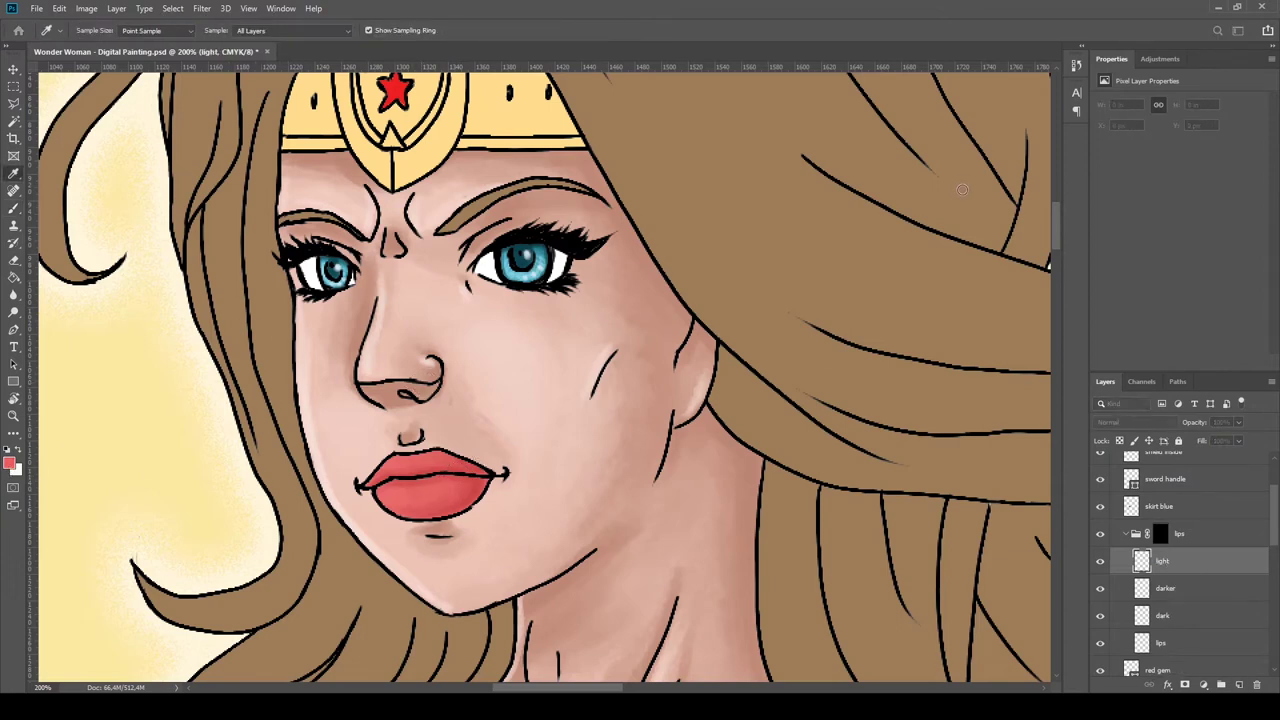
key("b")
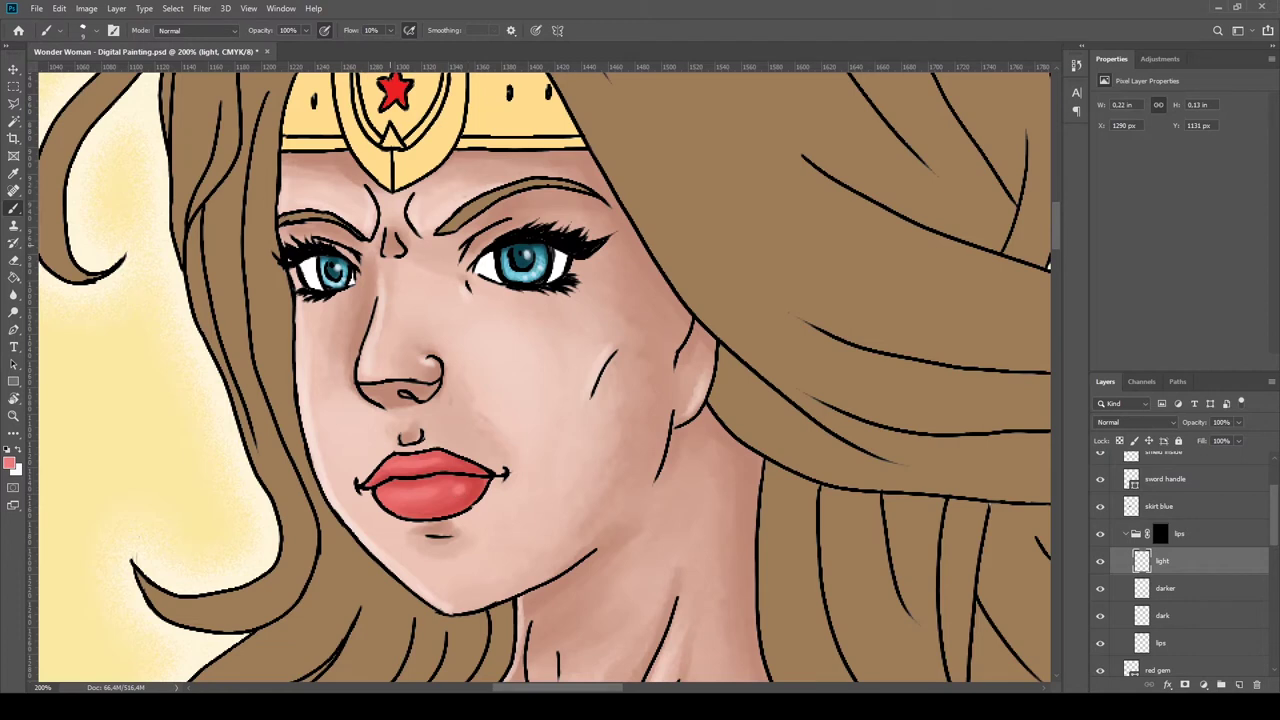
Add a 'lighter' layer, sample the light skin pink for highlights, and collapse the lips group.
left_click(1239, 684)
double_click(1165, 561)
type("lighter")
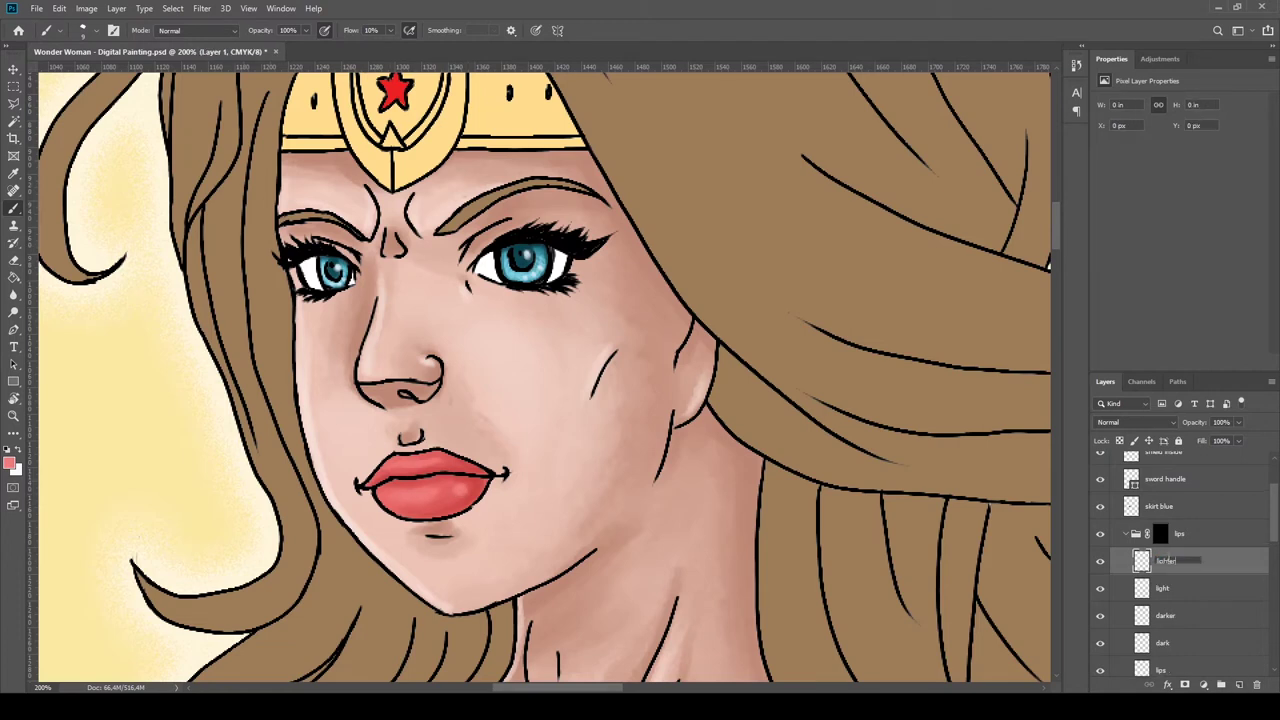
key("Return")
key("i")
key("b")
left_click(389, 432, "alt")
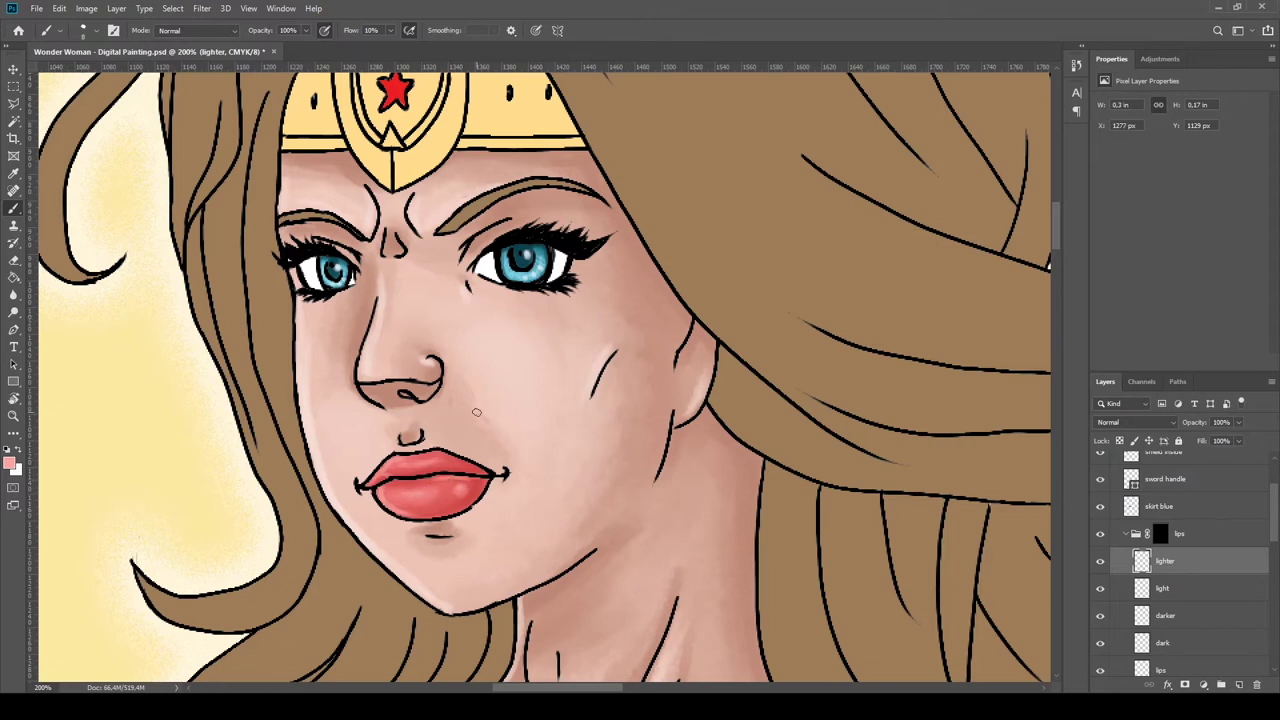
left_click(1125, 533)
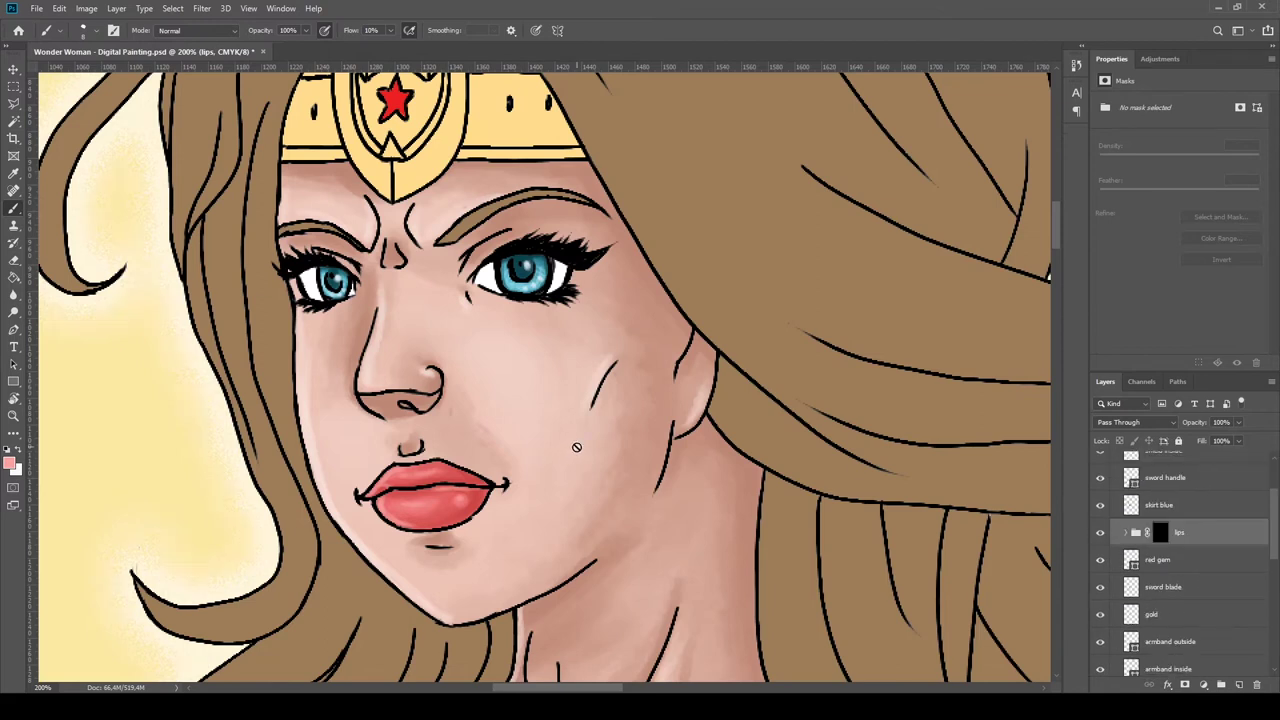
Fit the whole Wonder Woman painting on screen and scroll through the Layers panel.
key("ctrl+0")
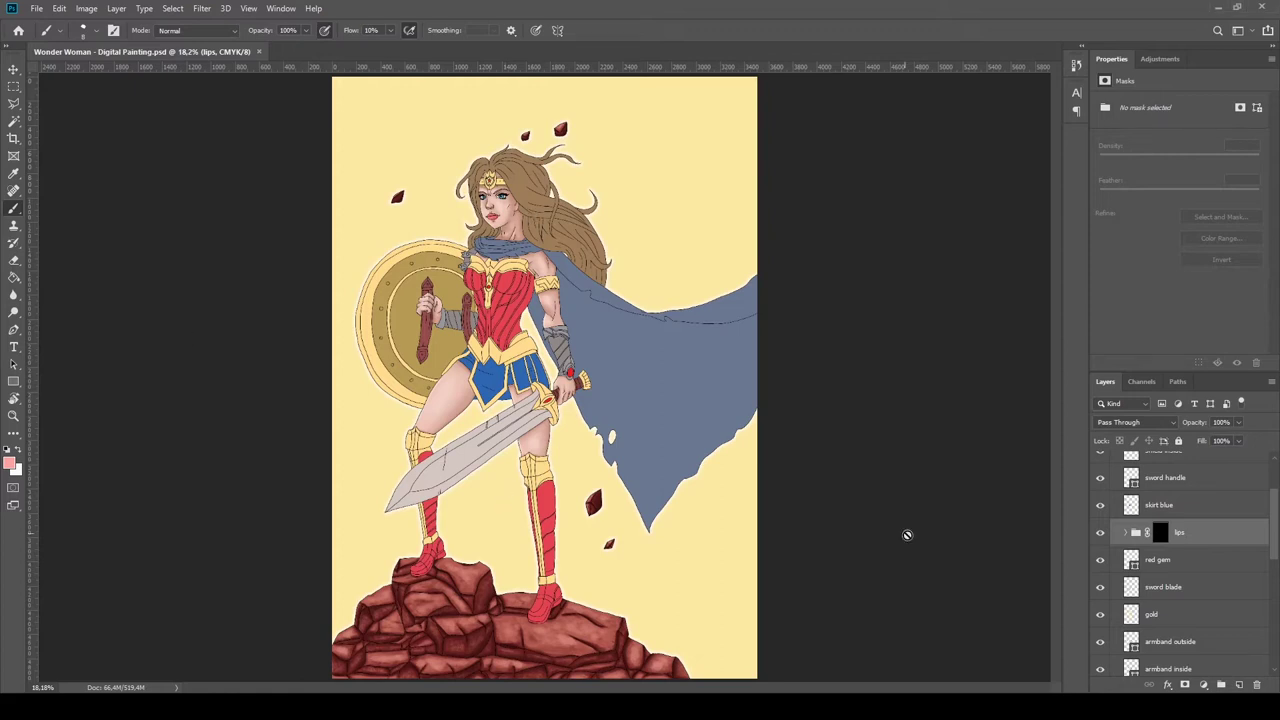
scroll(1168, 563, "up", 3)
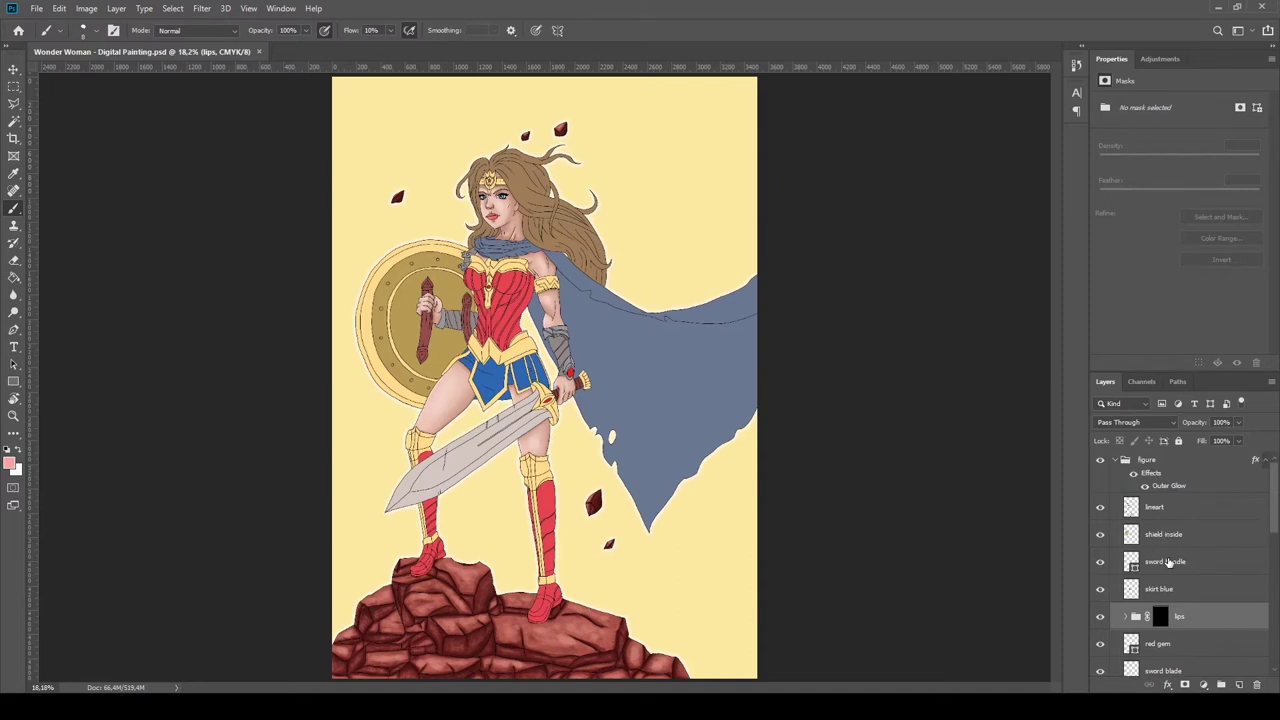
scroll(1168, 563, "down", 10)
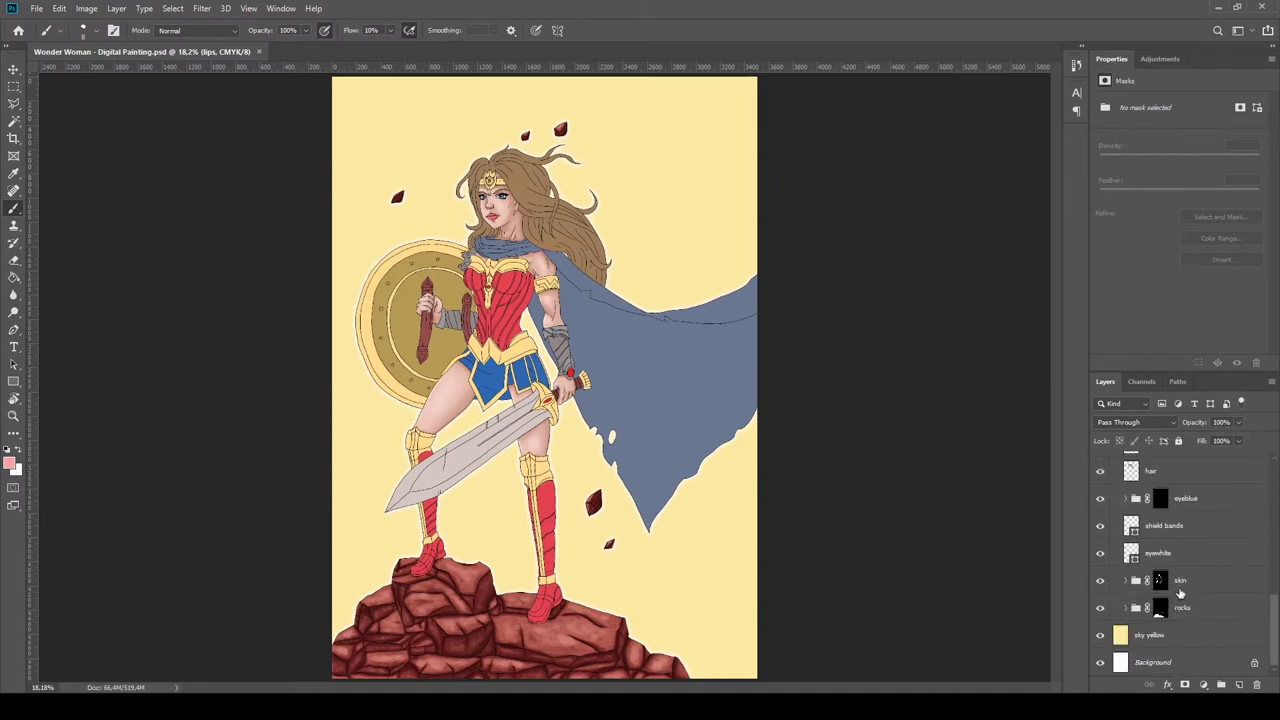
scroll(1237, 575, "up", 10)
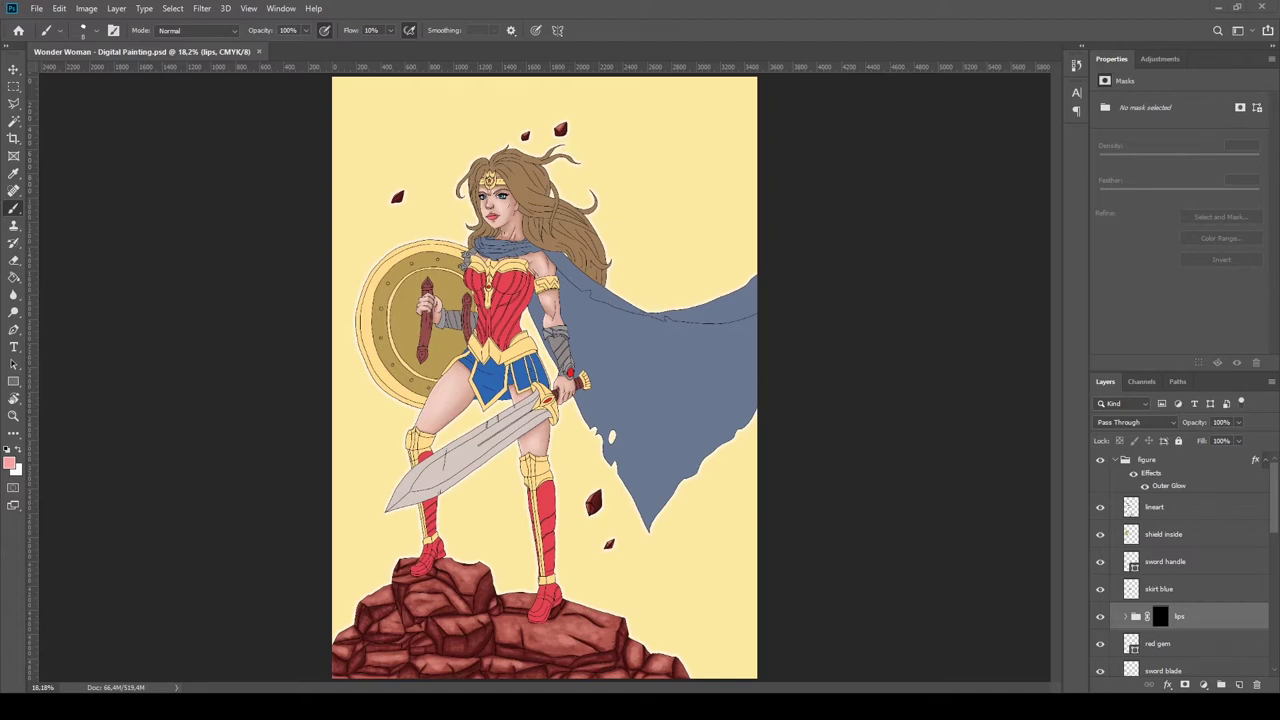
key("z")
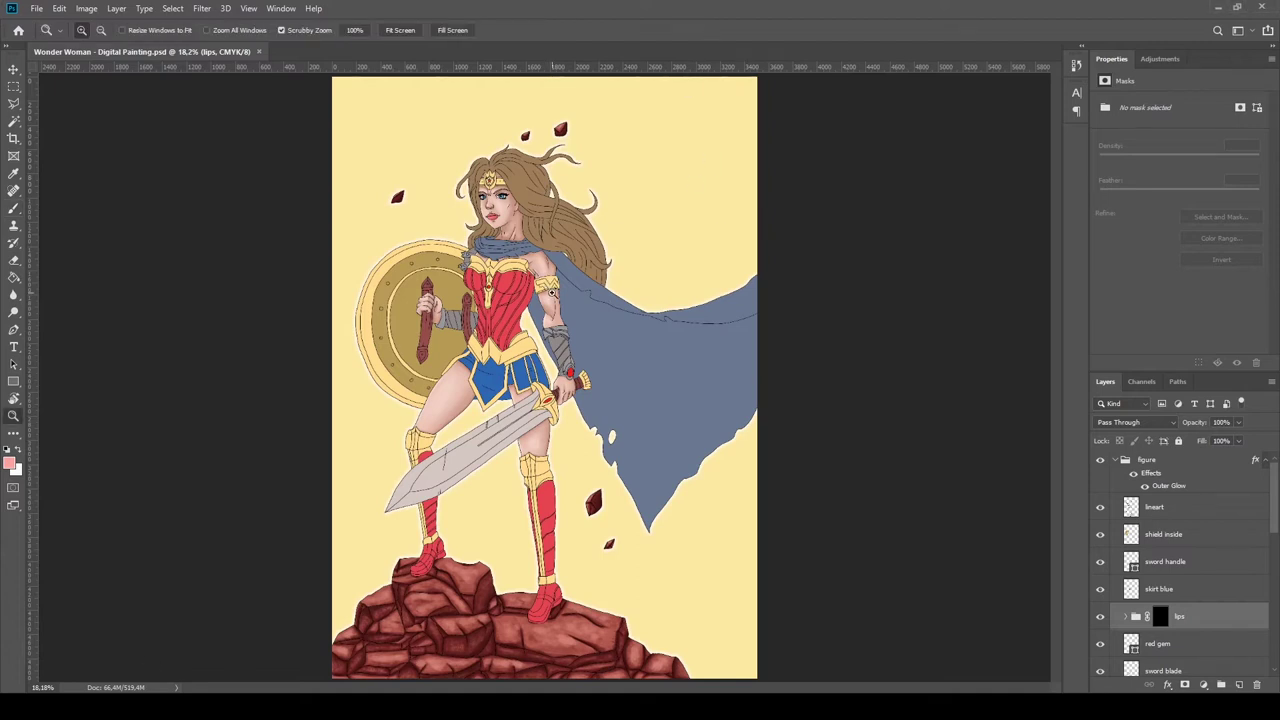
scroll(1134, 605, "down", 5)
Mask the gold group and add a new layer inside it named 'dark'.
left_click(1160, 483)
left_click(1126, 483)
left_click(1141, 505, "ctrl")
left_click(1185, 685)
left_click(1239, 685)
double_click(1165, 515)
type("darker")
key("Return")
key("BackSpace")
key("BackSpace")
key("Return")
Zoom to the tiara and brush darker gold around its star and the headband.
left_click_drag(497, 185, 548, 293)
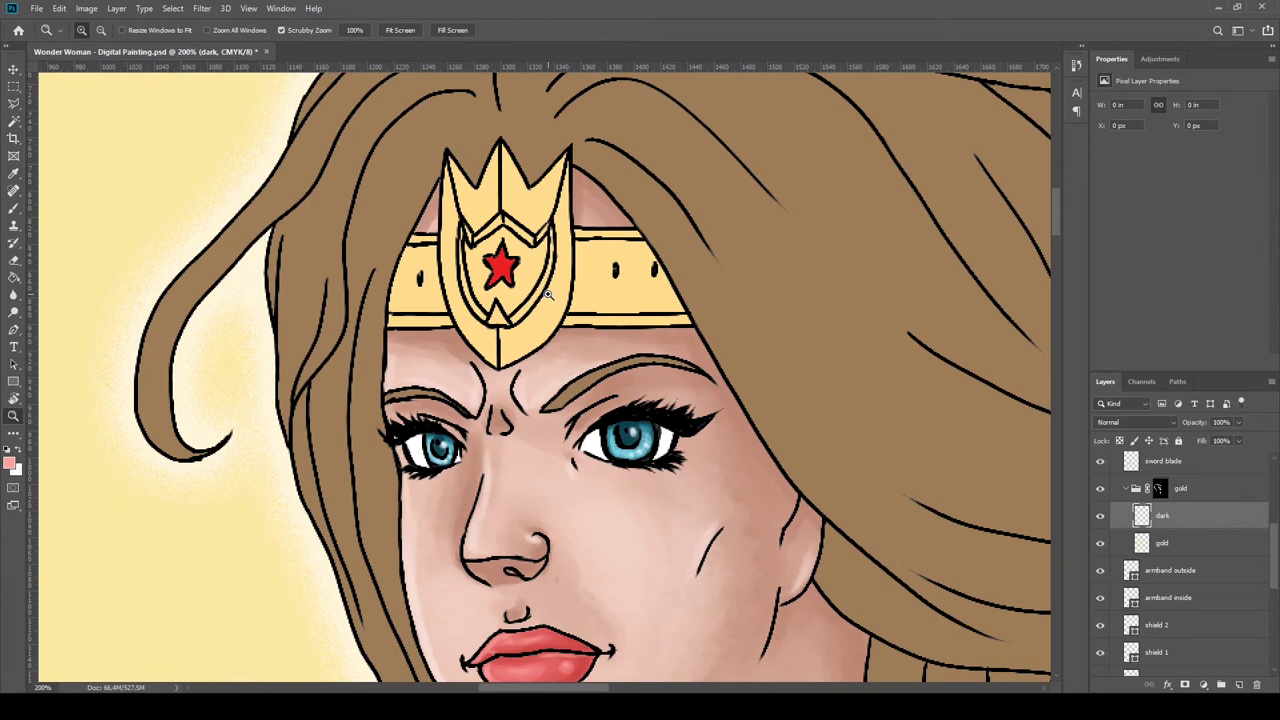
key("b")
key("i")
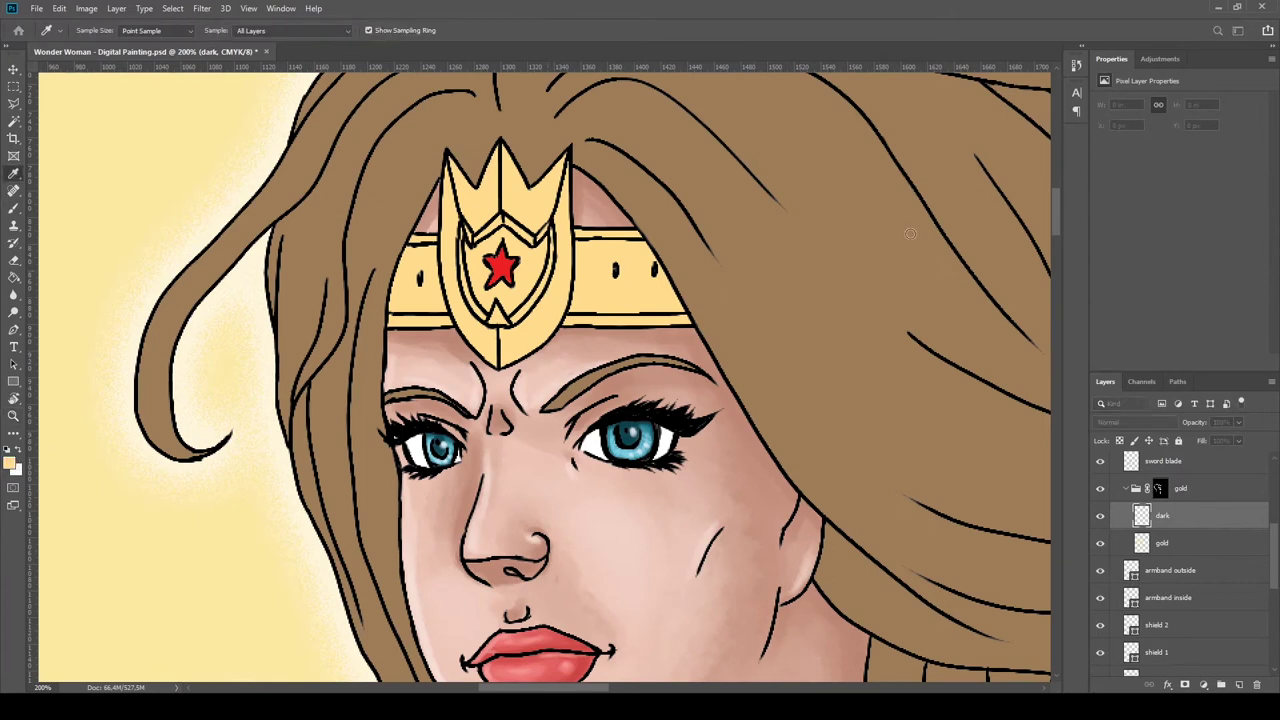
key("b")
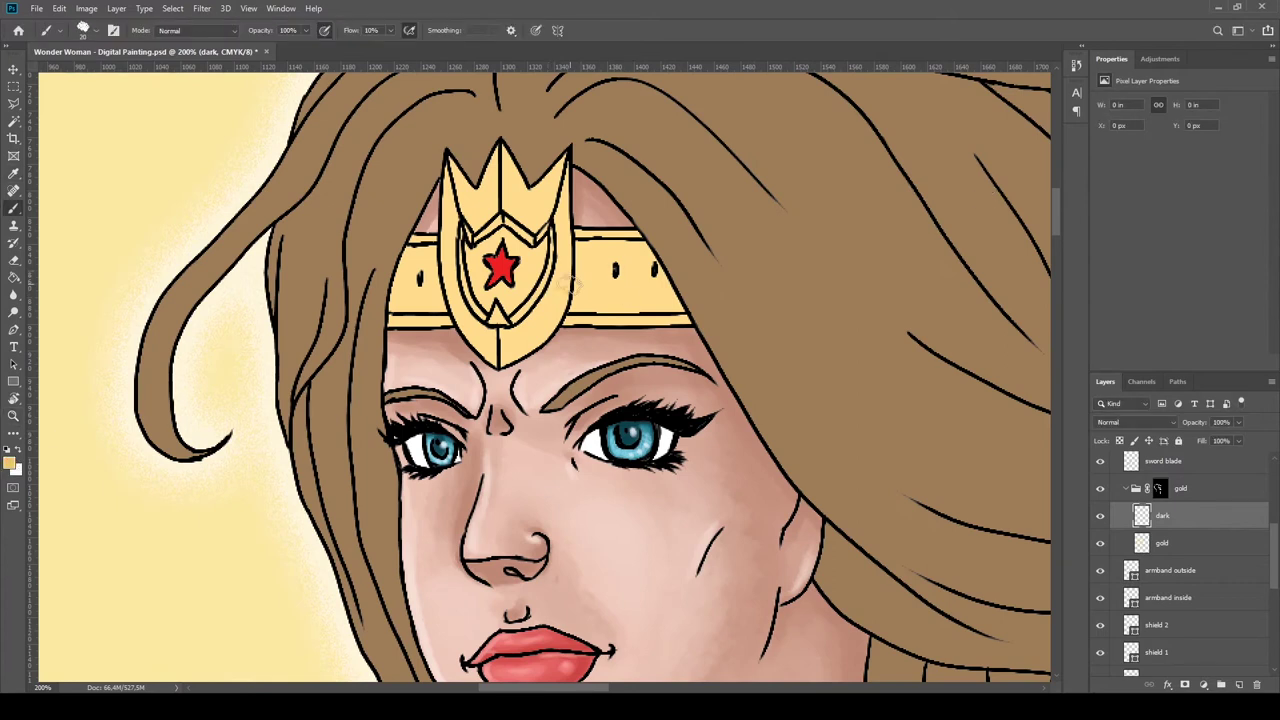
left_click_drag(460, 215, 530, 290)
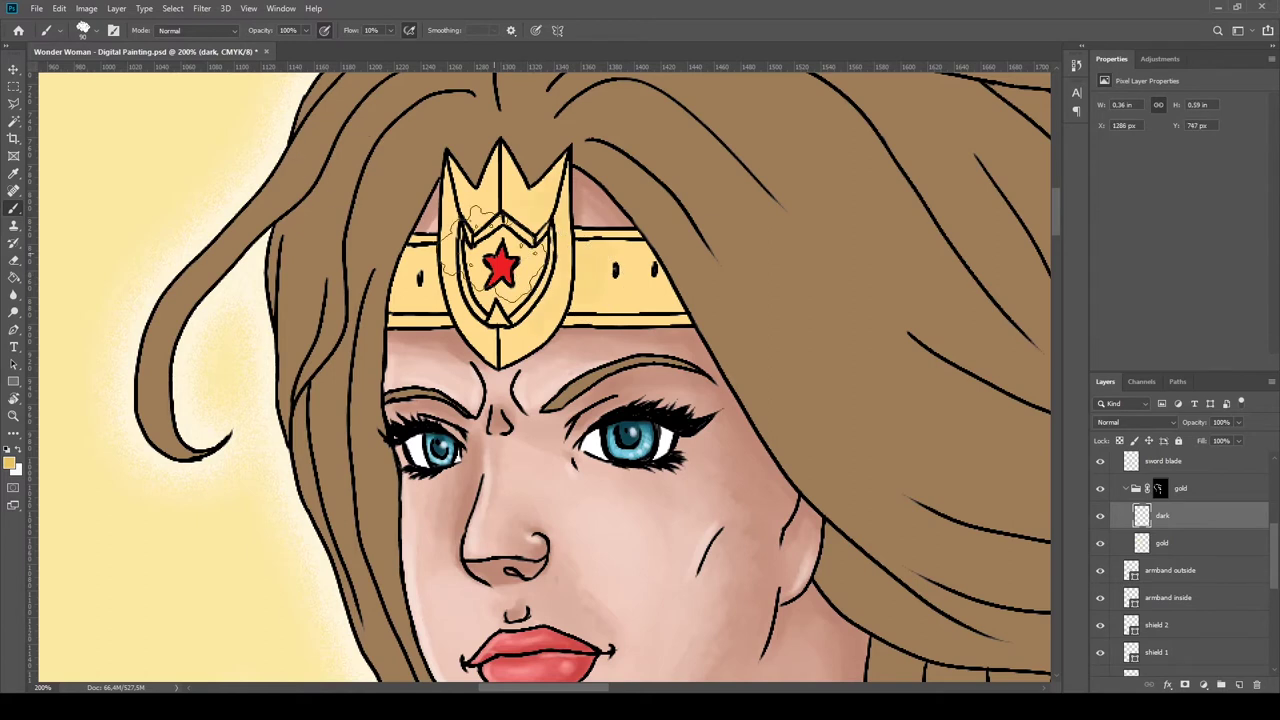
scroll(560, 250, "up", 1)
key("[")
key("[")
key("[")
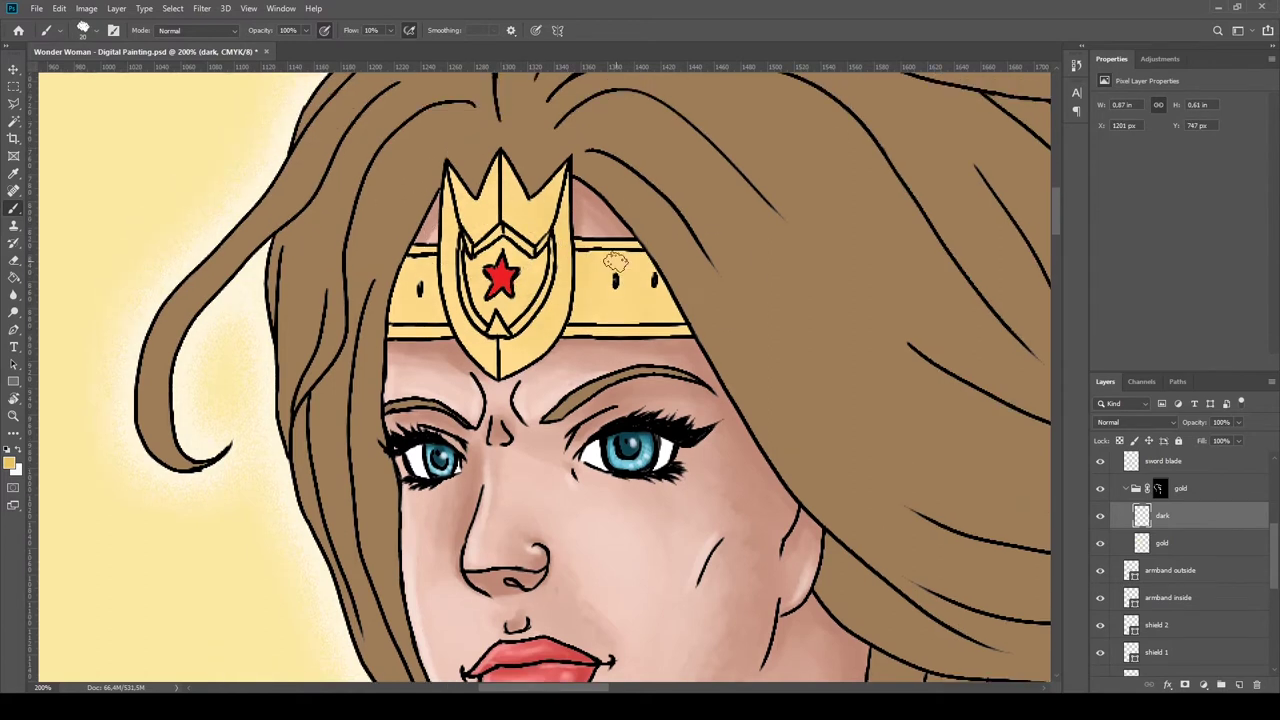
left_click_drag(588, 248, 612, 271)
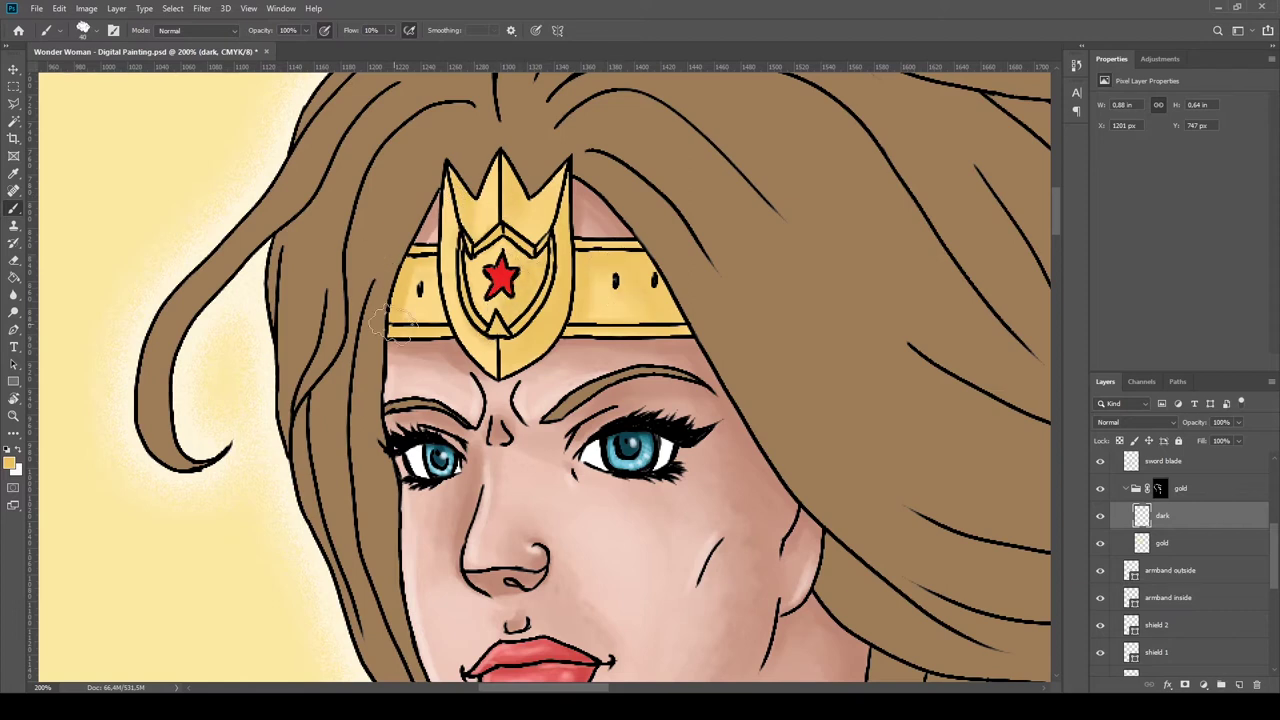
Zoom in on the gold neckline and shade it with a smaller brush.
key("z")
left_click(595, 97, "alt")
scroll(648, 200, "down", 1)
scroll(600, 250, "down", 5)
scroll(550, 290, "down", 1)
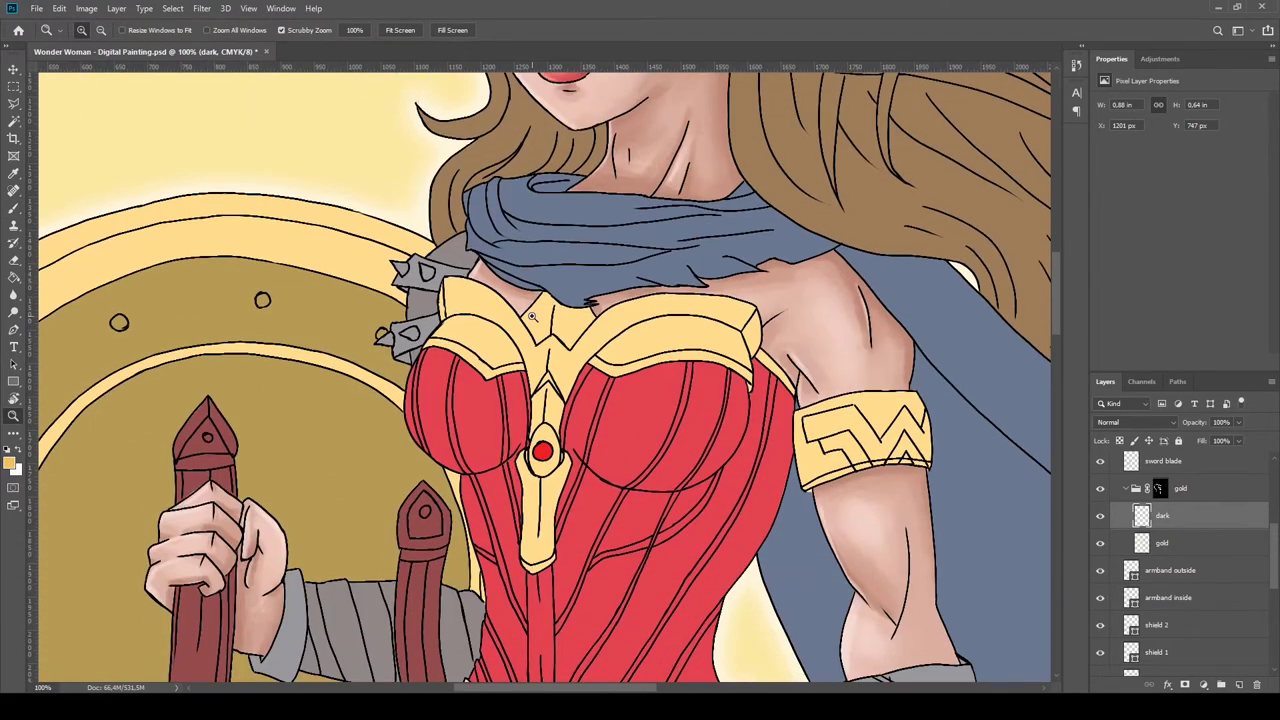
left_click(522, 307)
scroll(520, 272, "down", 1)
key("b")
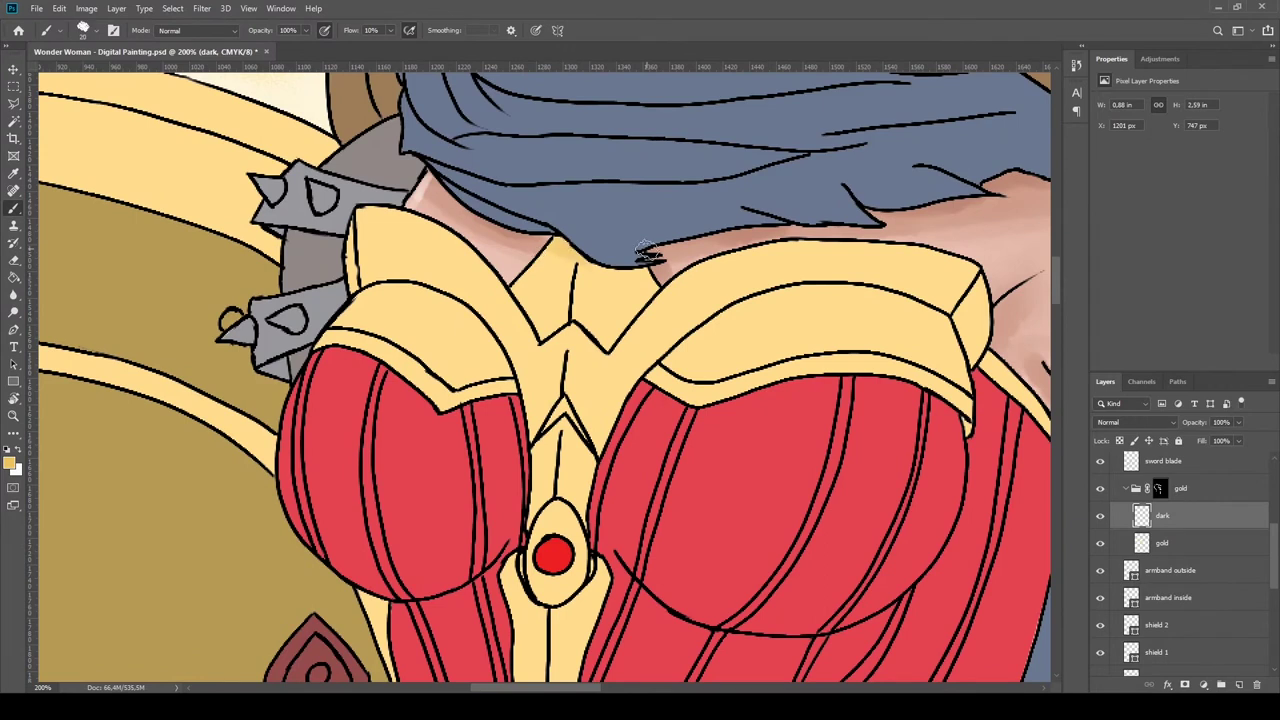
scroll(545, 340, "down", 3)
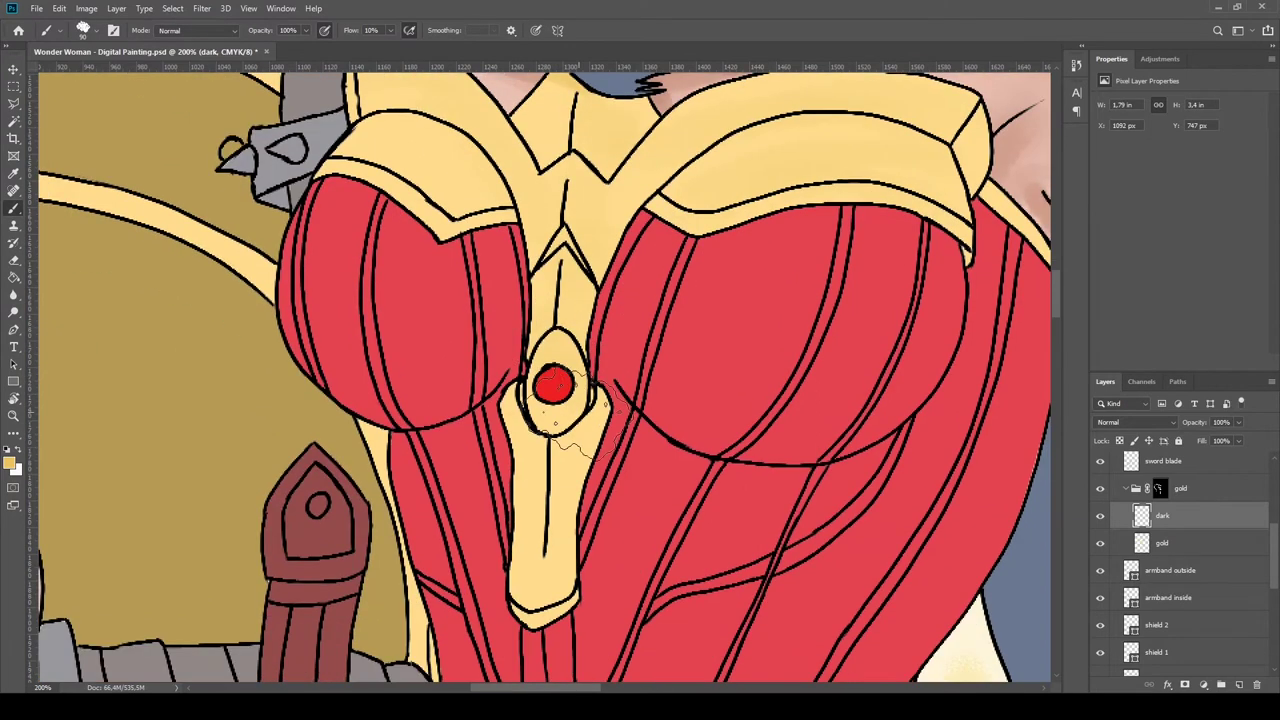
scroll(560, 300, "up", 3)
key("bracketleft")
key("bracketleft")
key("bracketleft")
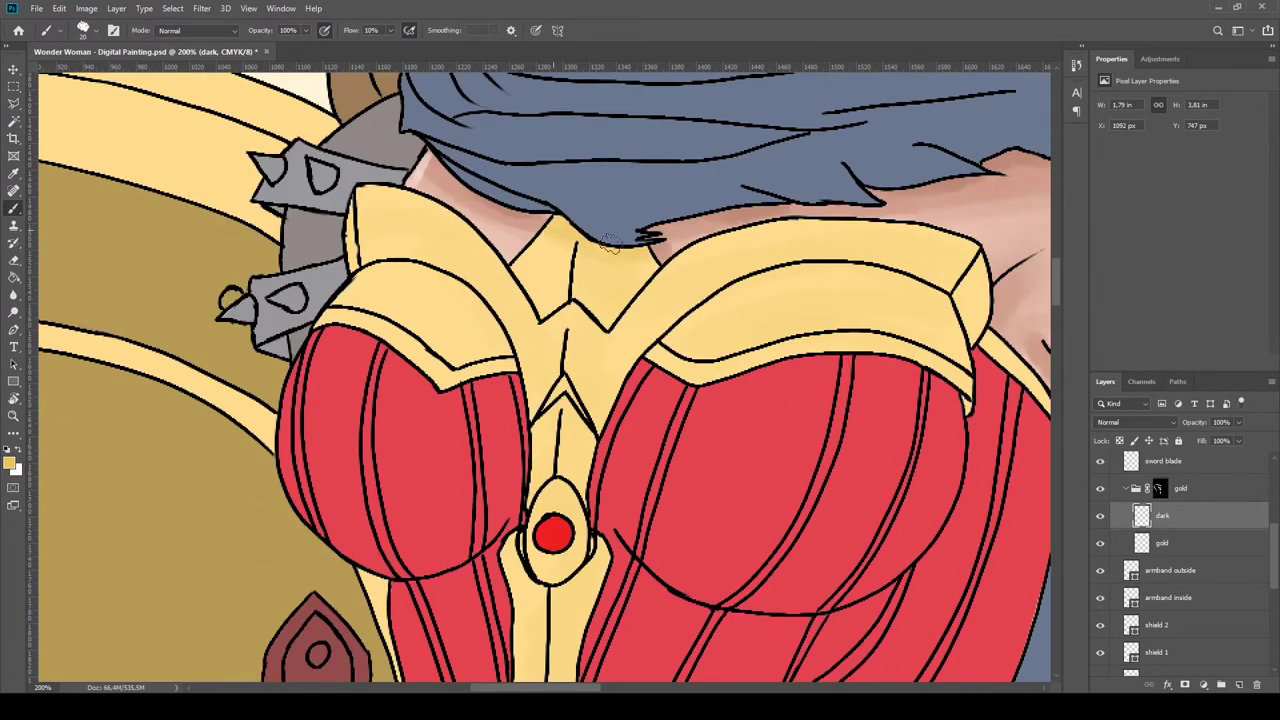
mouse_move(585, 255)
left_mouse_down()
mouse_move(593, 300)
mouse_move(497, 258)
left_mouse_up()
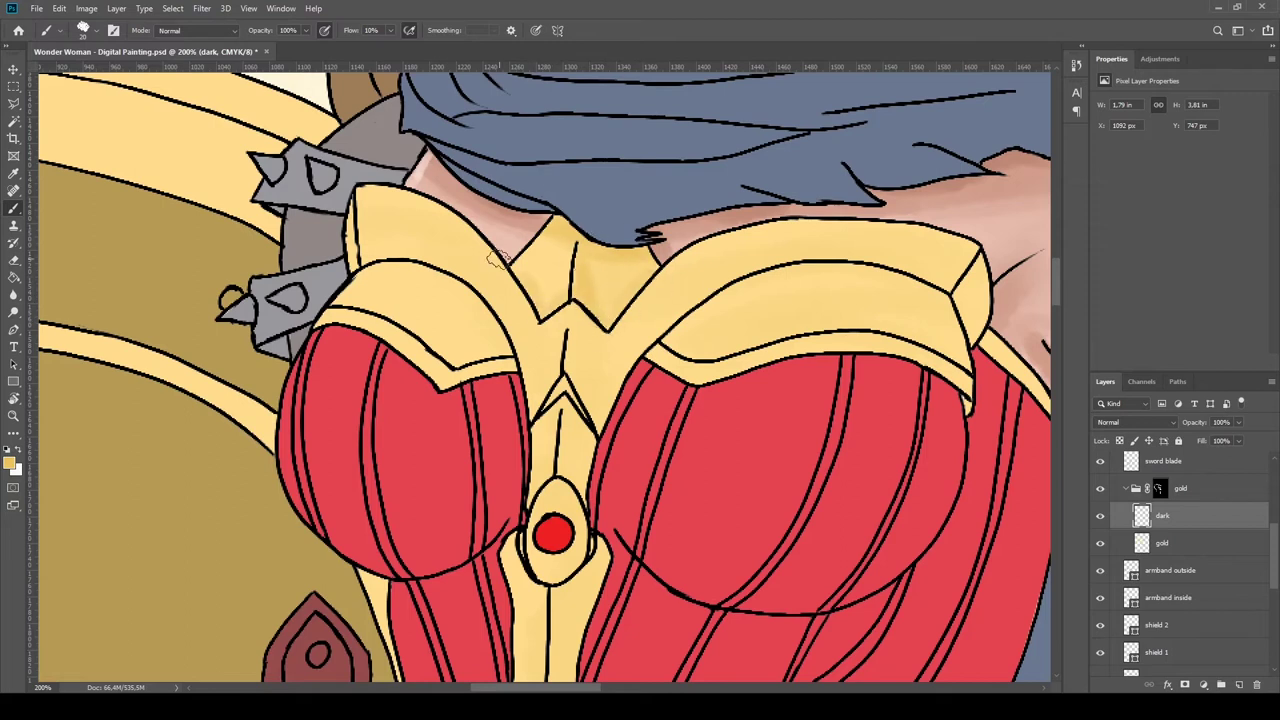
Darken the central V, shoulder plates, centre strip below the gem and under the collar.
left_click_drag(583, 288, 560, 390)
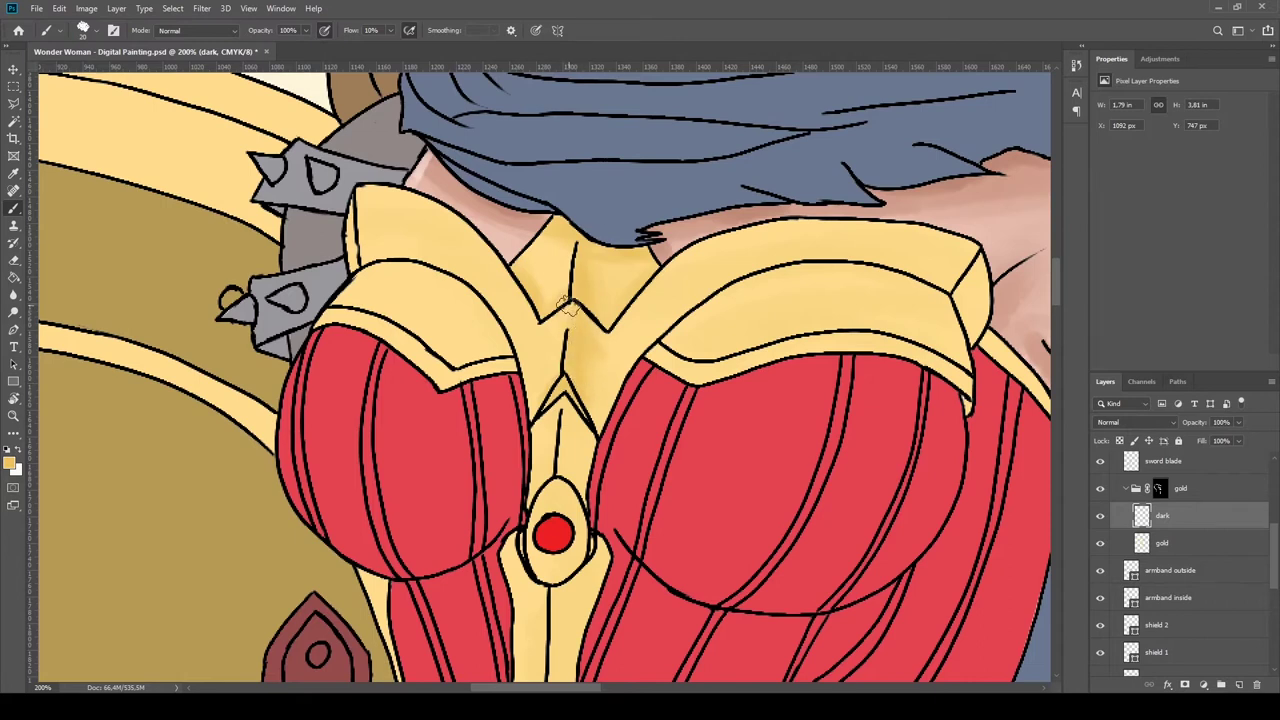
mouse_move(577, 277)
left_mouse_down()
mouse_move(560, 462)
mouse_move(717, 392)
mouse_move(812, 262)
mouse_move(874, 325)
mouse_move(853, 308)
mouse_move(814, 318)
mouse_move(871, 291)
mouse_move(968, 366)
mouse_move(980, 231)
mouse_move(950, 318)
mouse_move(965, 290)
mouse_move(945, 280)
left_mouse_up()
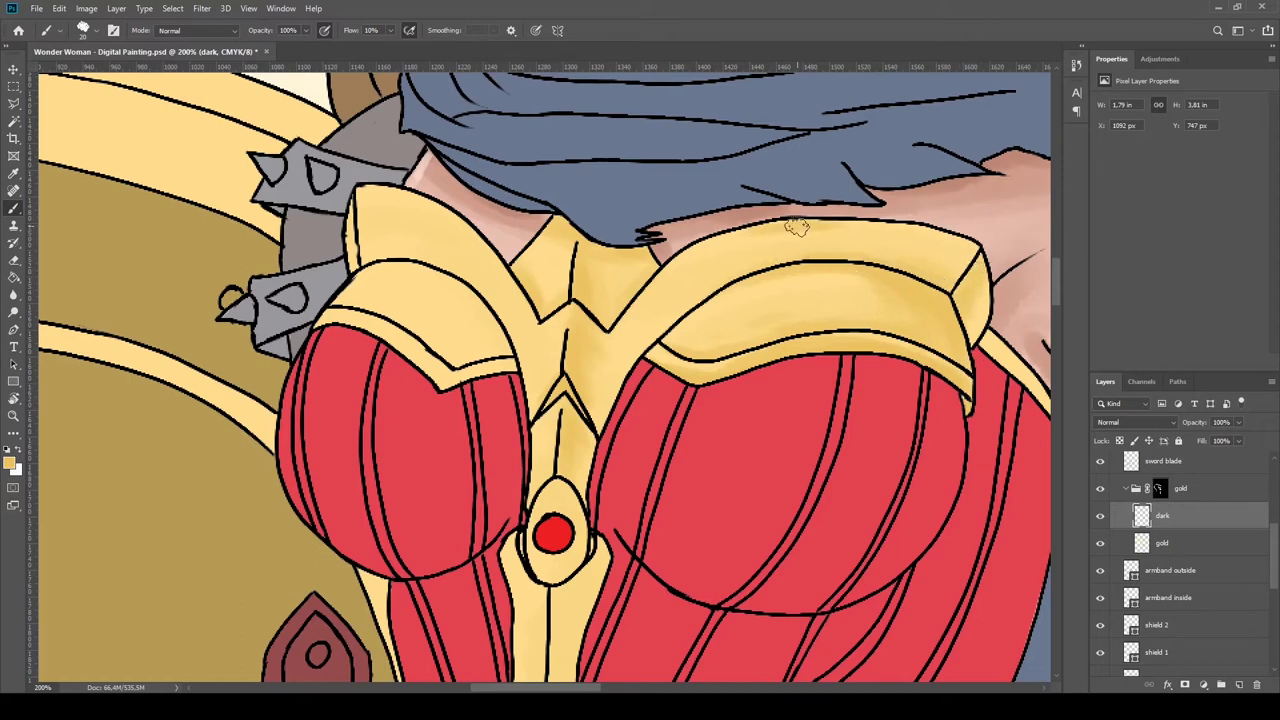
mouse_move(469, 320)
left_mouse_down()
mouse_move(471, 297)
mouse_move(439, 320)
mouse_move(465, 317)
mouse_move(455, 352)
mouse_move(340, 335)
mouse_move(461, 352)
mouse_move(425, 235)
mouse_move(430, 270)
mouse_move(372, 214)
mouse_move(366, 230)
mouse_move(377, 222)
mouse_move(528, 339)
mouse_move(466, 258)
mouse_move(491, 322)
mouse_move(450, 345)
mouse_move(473, 372)
mouse_move(575, 362)
left_mouse_up()
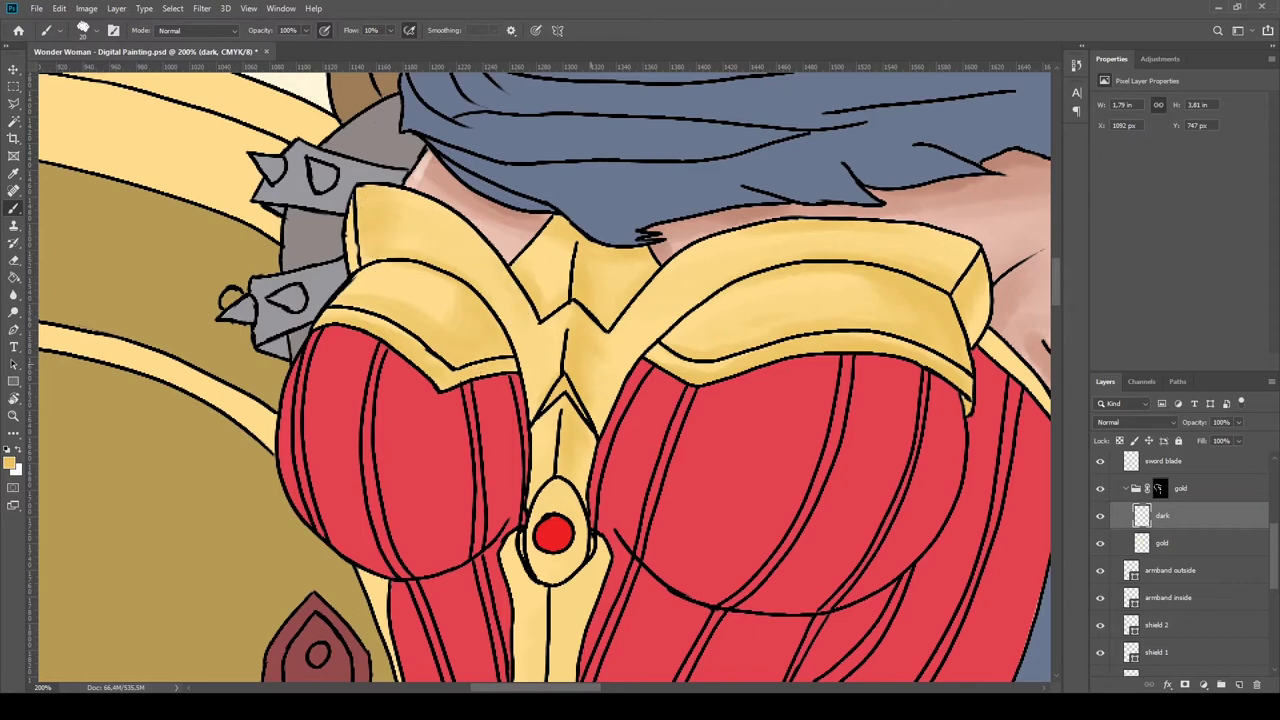
scroll(570, 360, "down", 3)
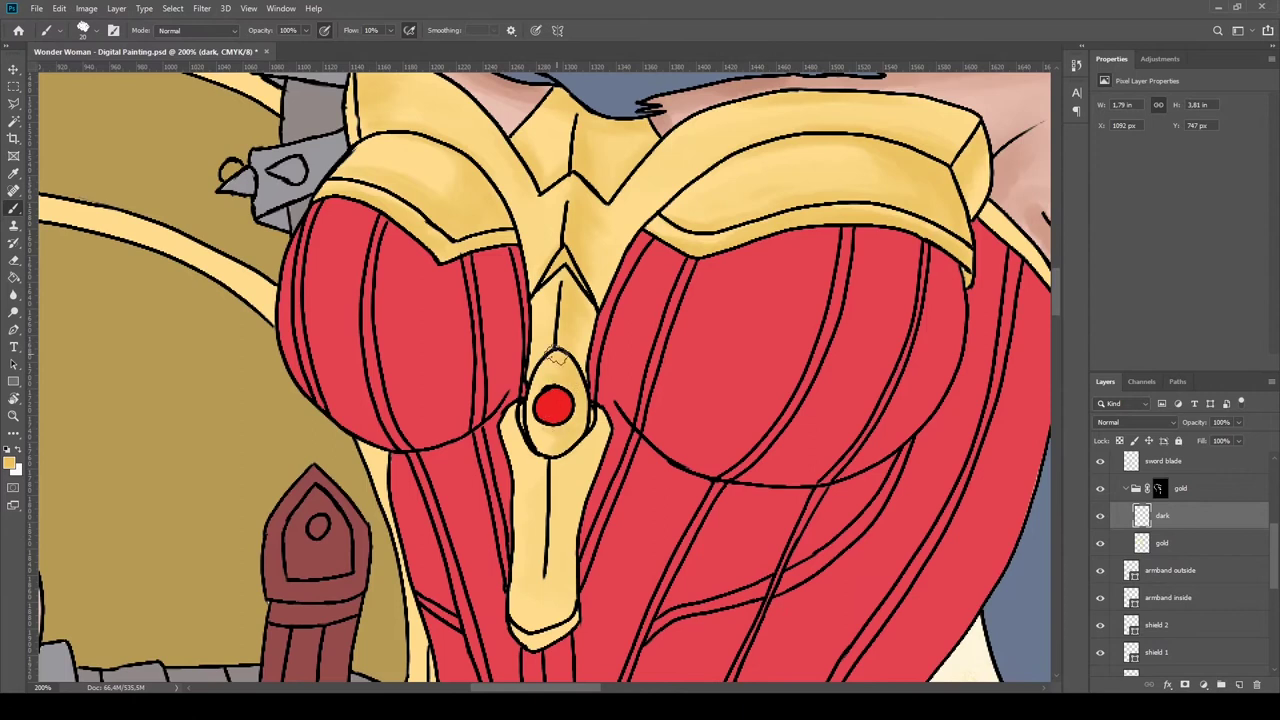
mouse_move(545, 365)
left_mouse_down()
mouse_move(566, 451)
mouse_move(530, 635)
left_mouse_up()
left_click_drag(515, 510, 515, 620)
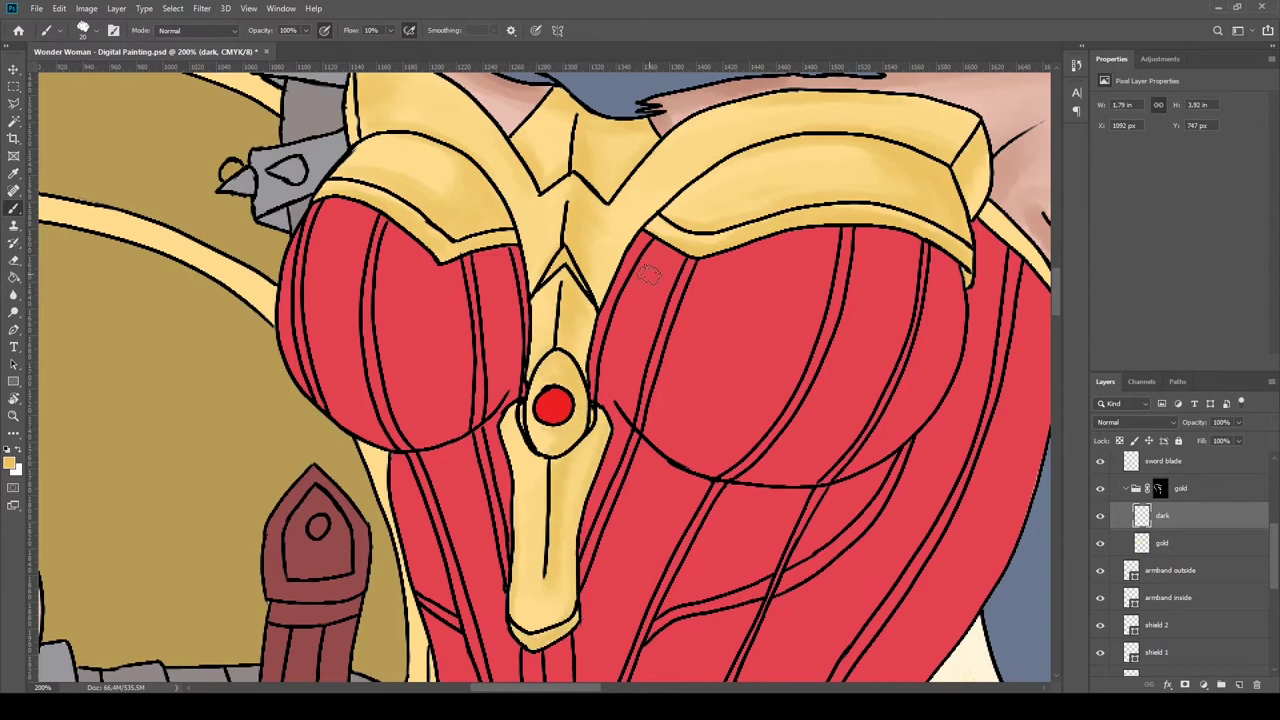
left_click_drag(655, 213, 614, 292)
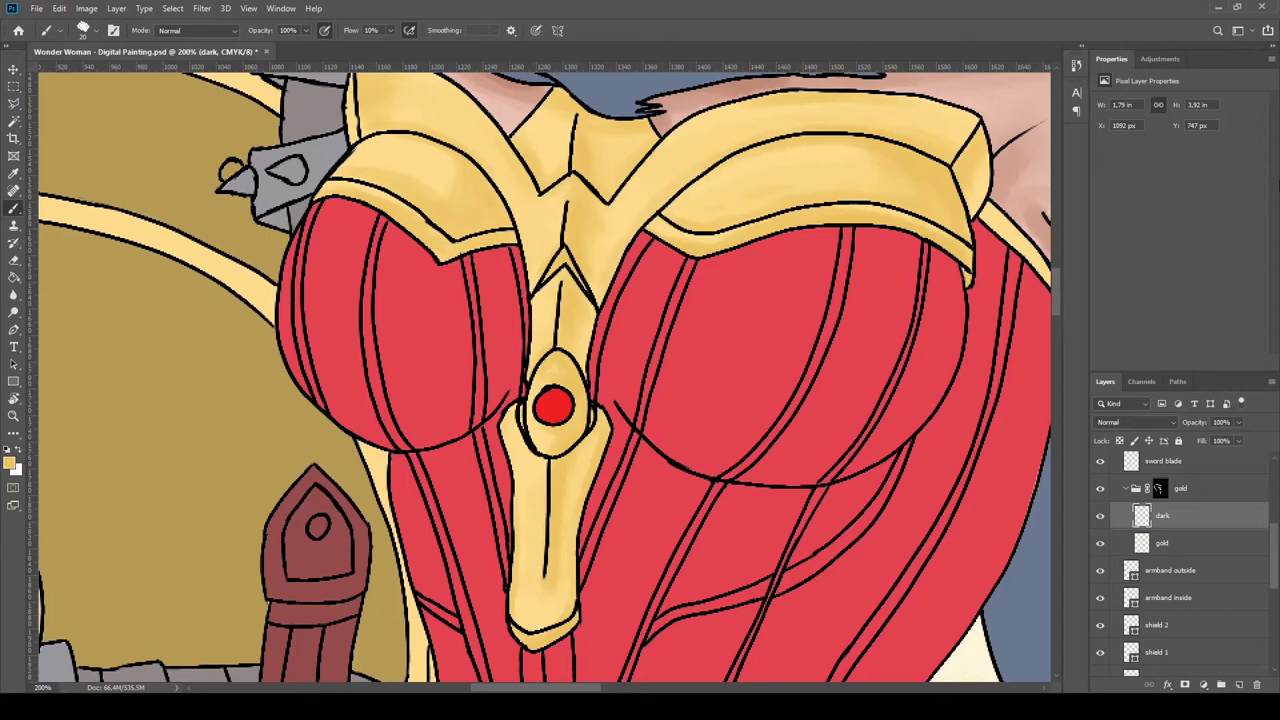
Shade the upper-arm armband in darker gold around its zigzag.
scroll(650, 220, "right", 5)
left_click_drag(880, 330, 910, 430)
mouse_move(885, 300)
left_mouse_down()
mouse_move(940, 400)
mouse_move(940, 430)
left_mouse_up()
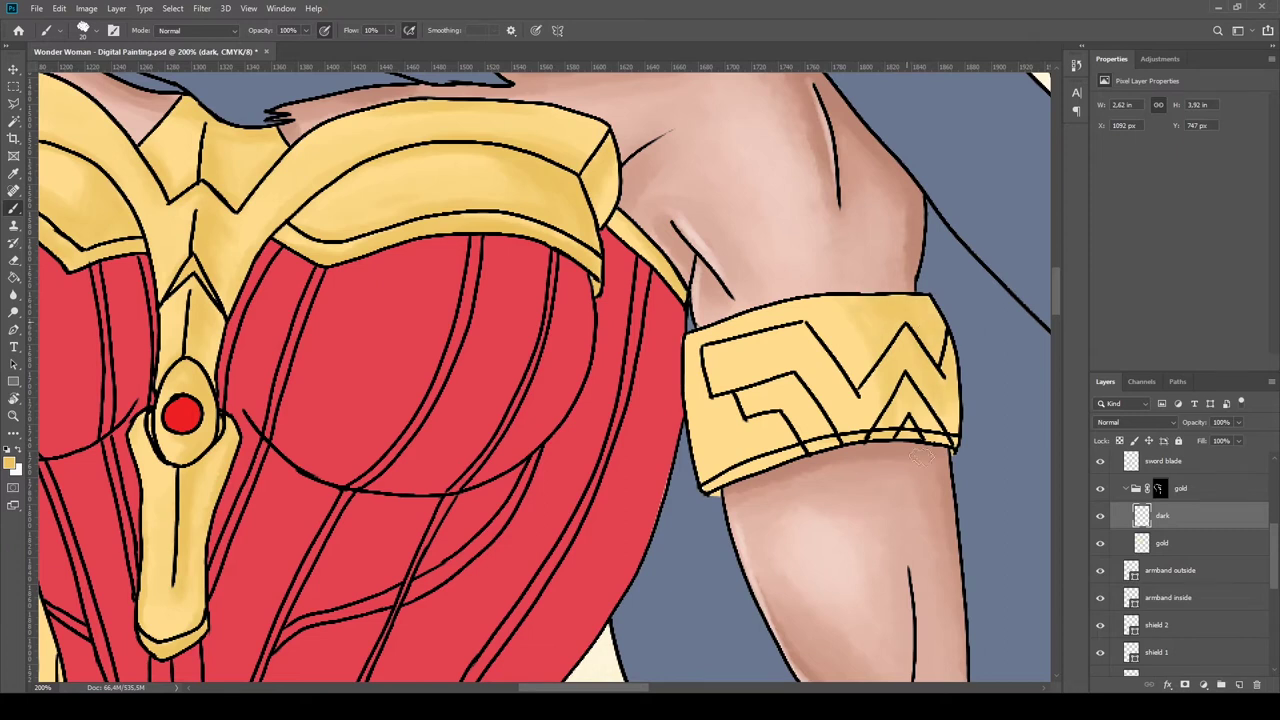
mouse_move(860, 305)
left_mouse_down()
mouse_move(824, 437)
mouse_move(712, 482)
left_mouse_up()
left_click_drag(800, 372, 848, 428)
left_click_drag(828, 358, 820, 325)
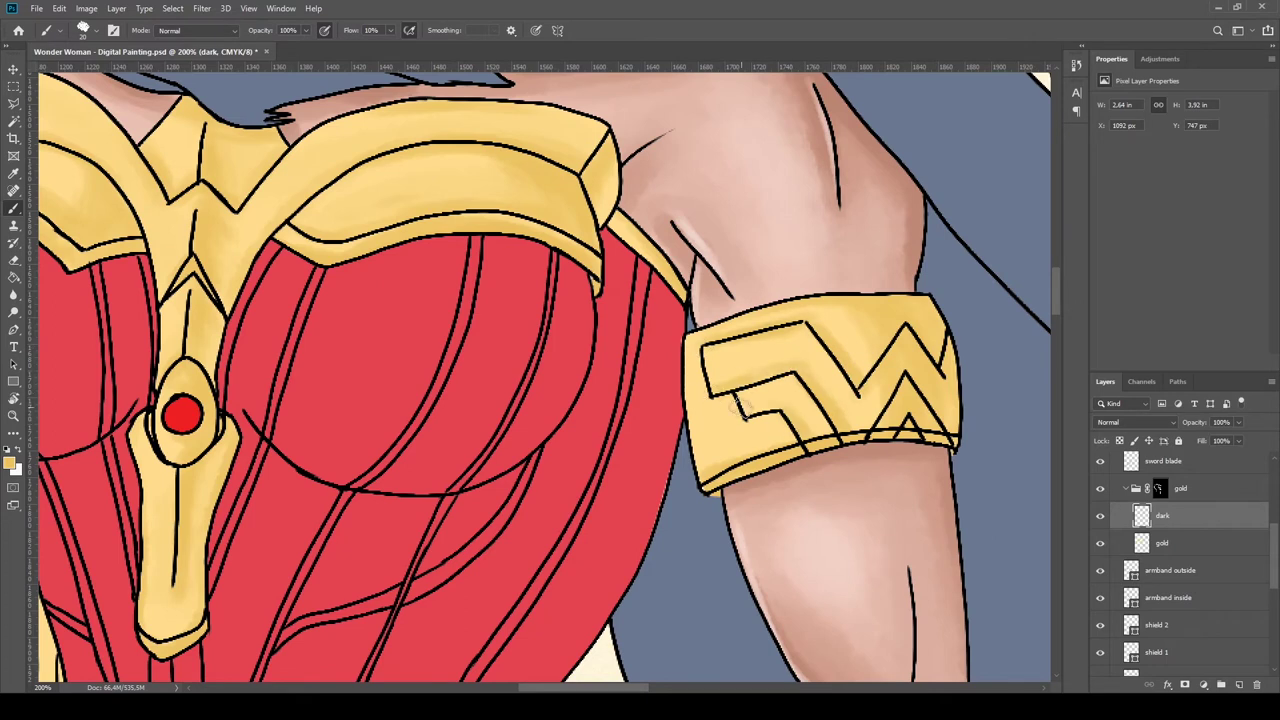
Enlarge the brush, bring the chest armour back into view and save the painting.
key("bracketright")
key("bracketright")
key("bracketright")
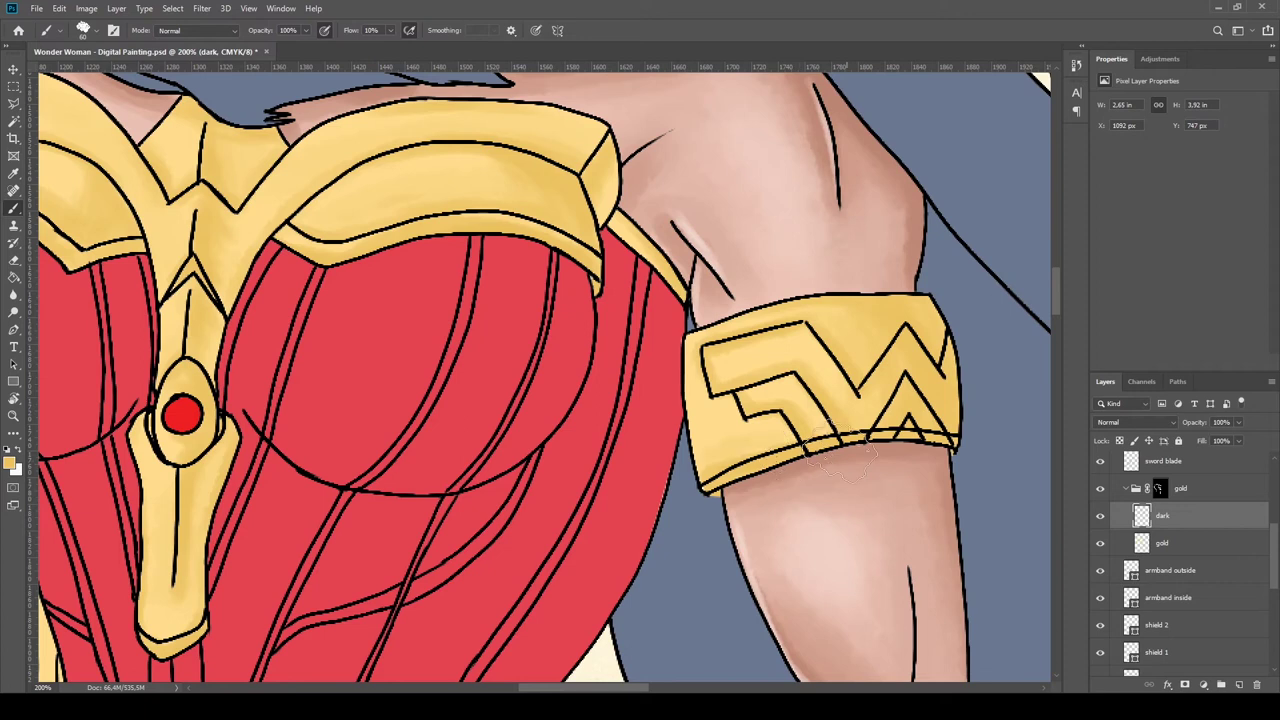
left_click_drag(644, 300, 765, 290)
key("ctrl+s")
key("ctrl+0")
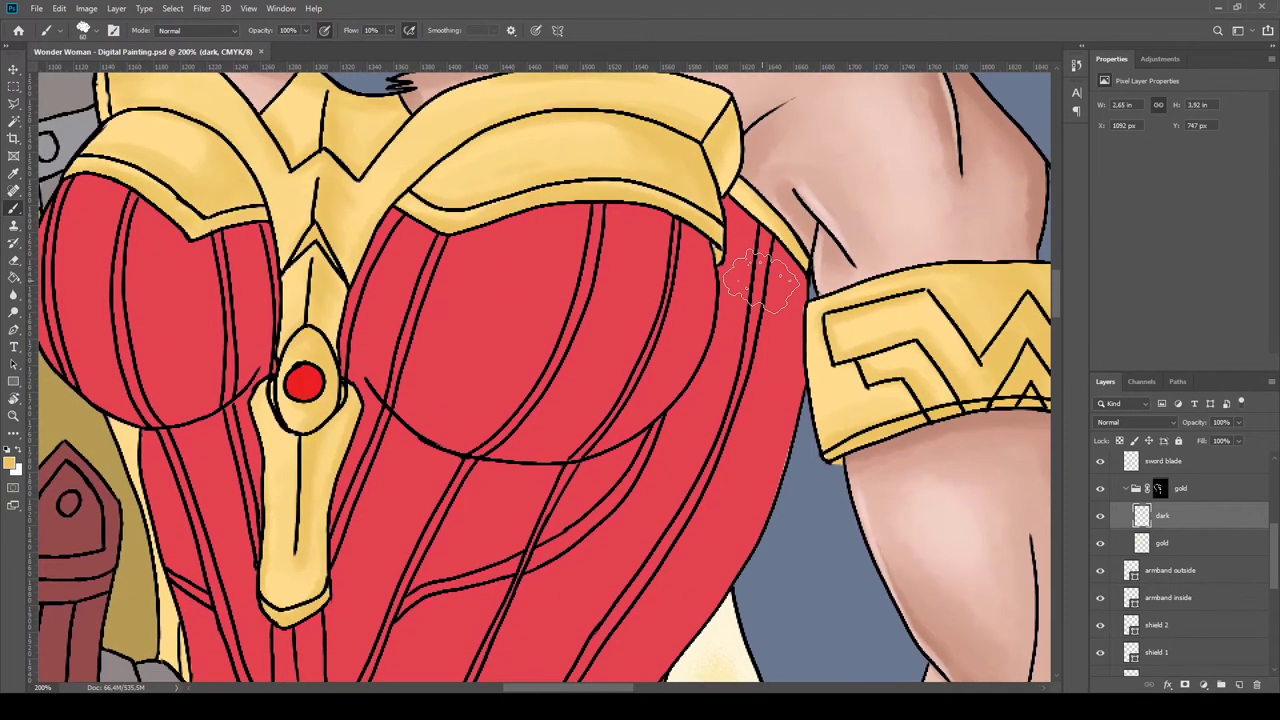
Zoom to 100% on the corset and build up faint shading across the gold belt.
key("z")
mouse_move(440, 418)
left_mouse_down()
mouse_move(474, 418)
mouse_move(455, 448)
left_mouse_up()
scroll(474, 418, "down", 3)
key("b")
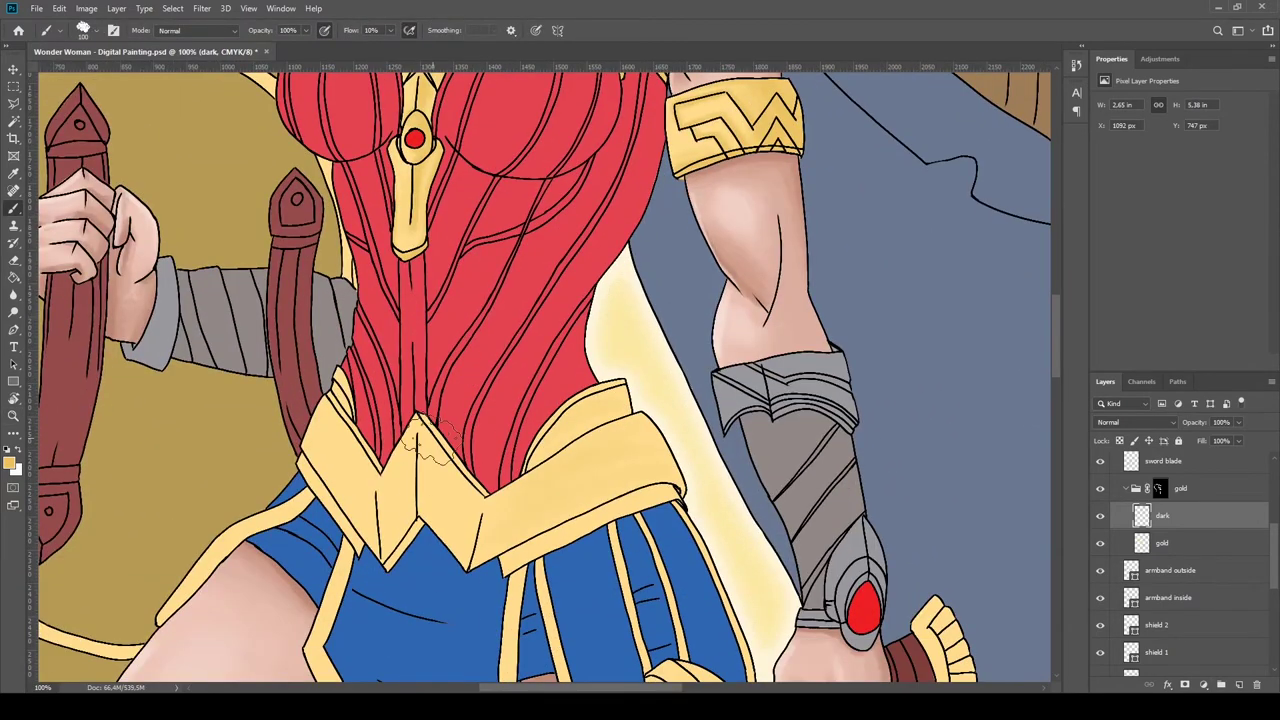
scroll(540, 480, "down", 5)
scroll(552, 478, "up", 4)
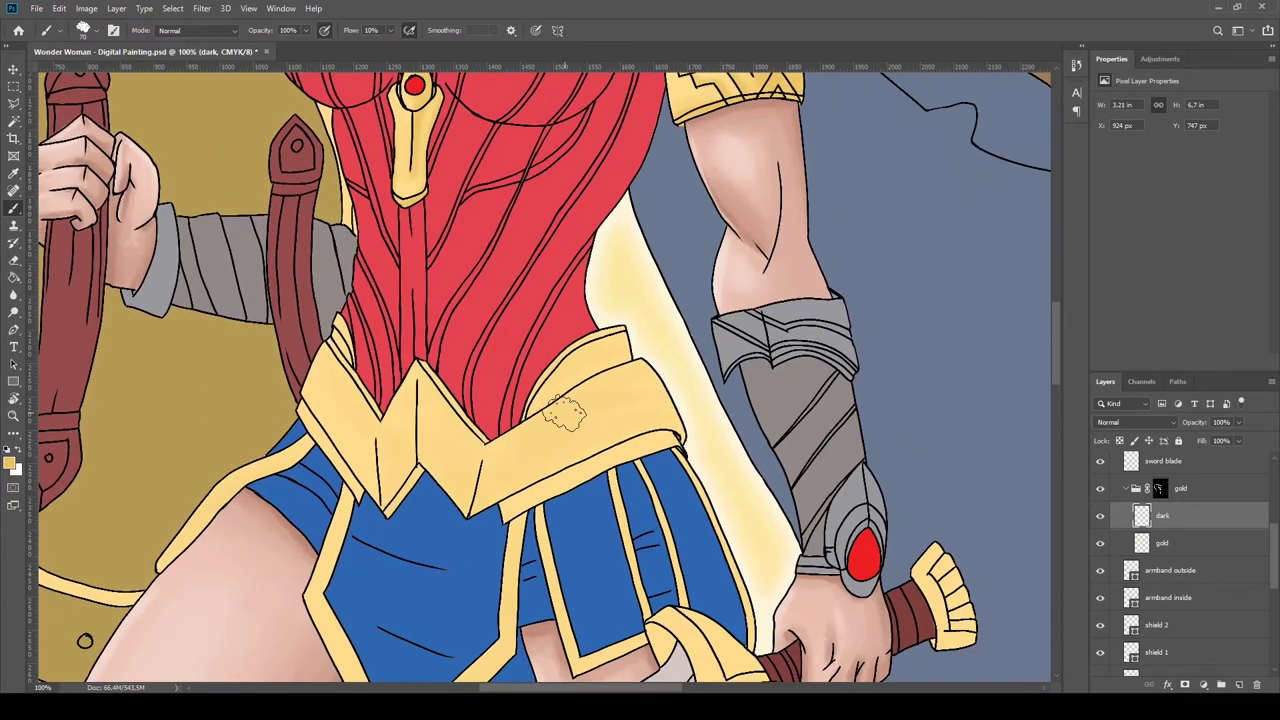
scroll(565, 412, "up", 1)
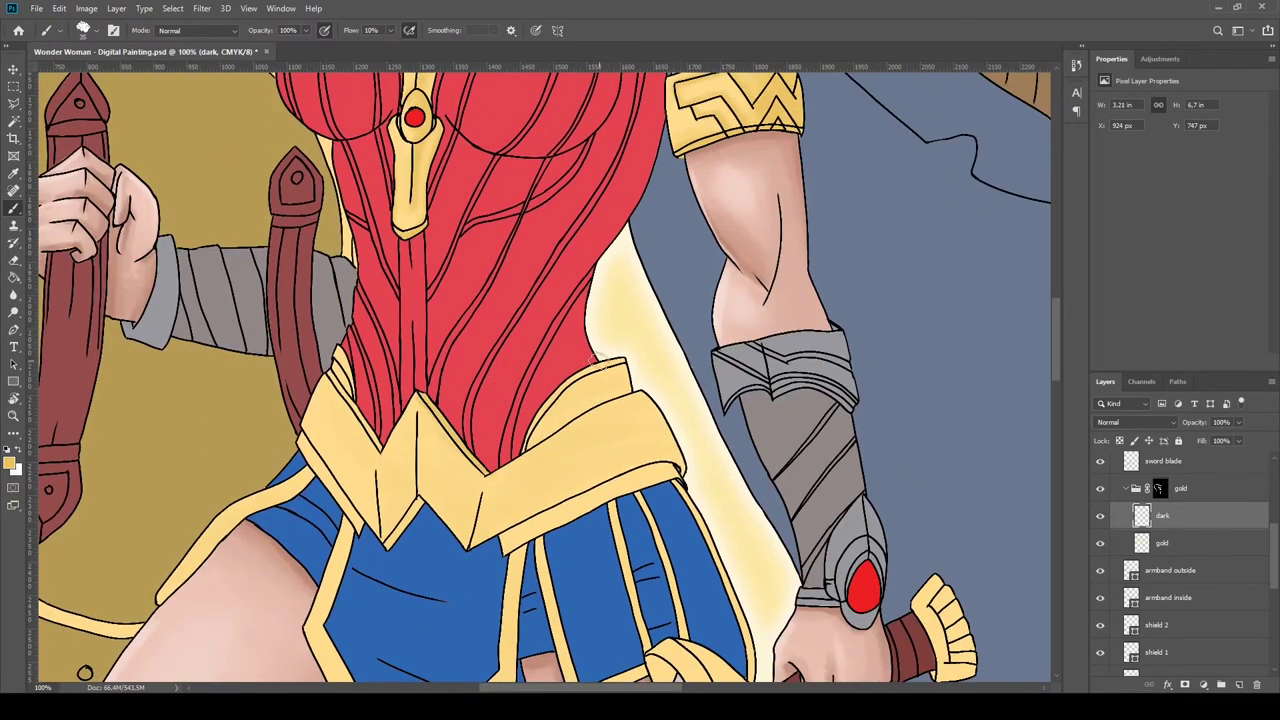
scroll(707, 456, "down", 2)
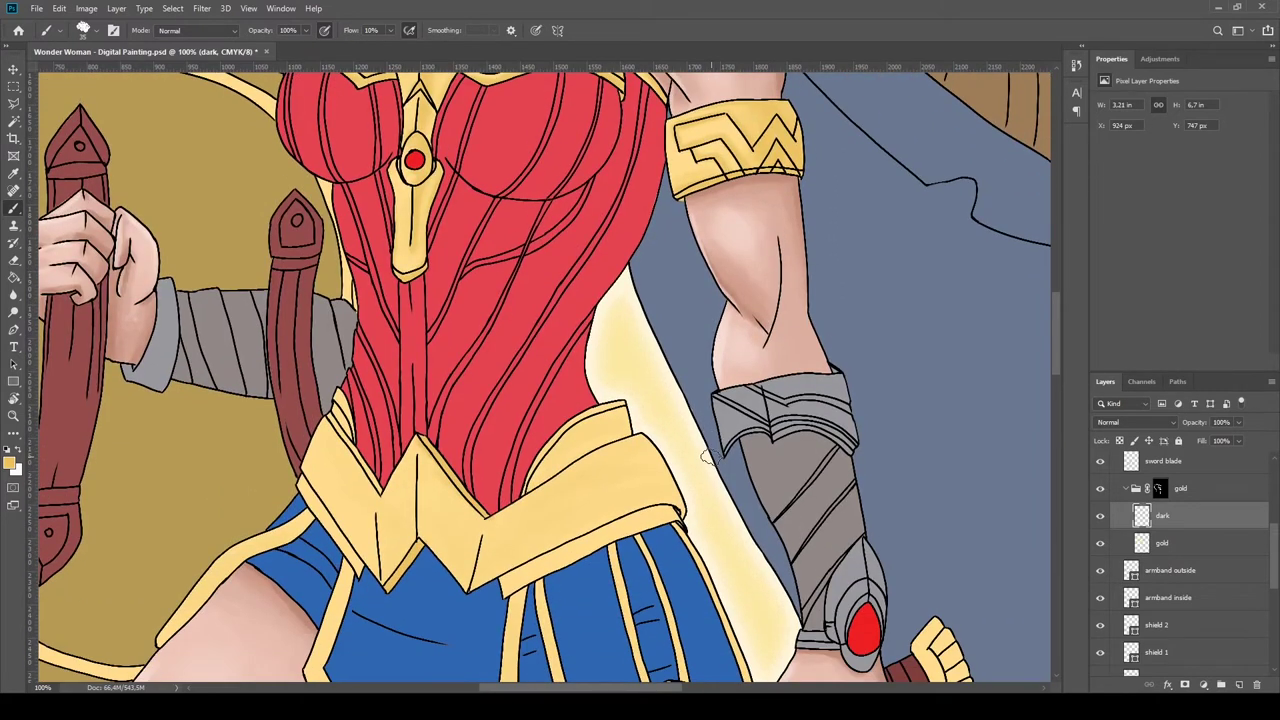
left_click_drag(660, 510, 585, 540)
mouse_move(484, 546)
left_mouse_down()
mouse_move(688, 498)
mouse_move(640, 449)
mouse_move(525, 505)
left_mouse_up()
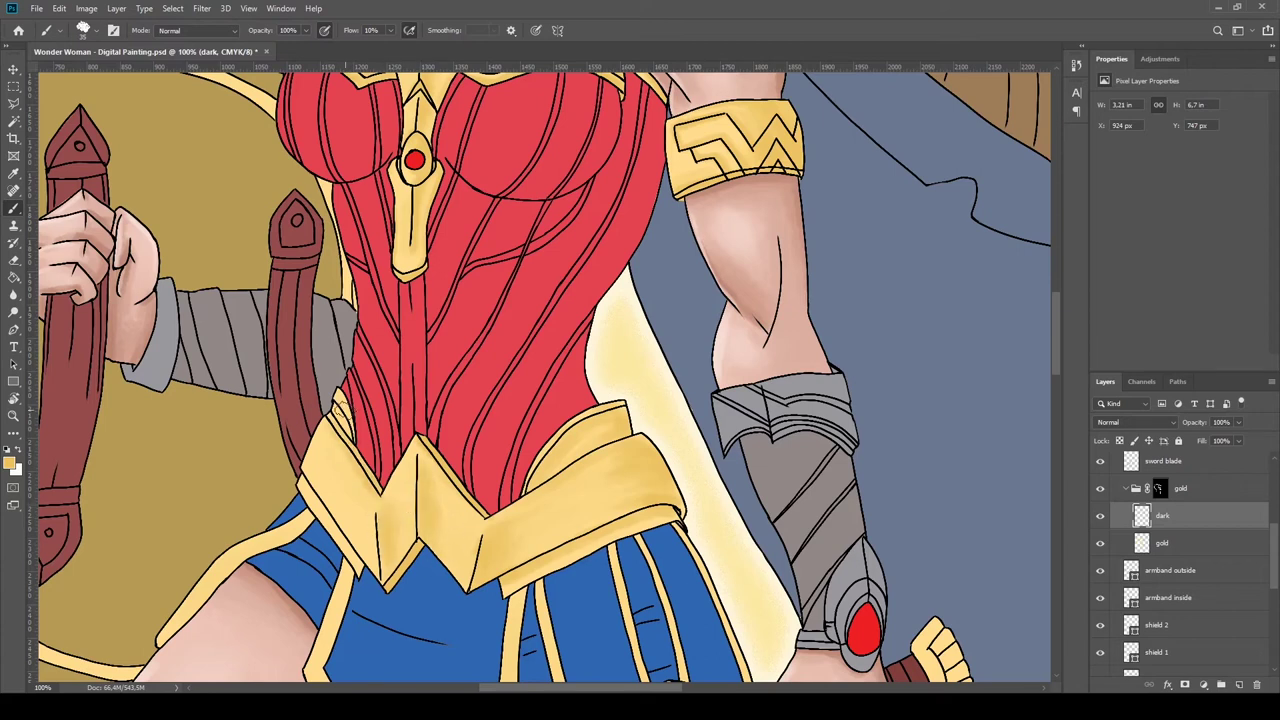
Shade the skirt panel's lower and right gold edges and the trim toward the left thigh.
scroll(386, 400, "down", 2)
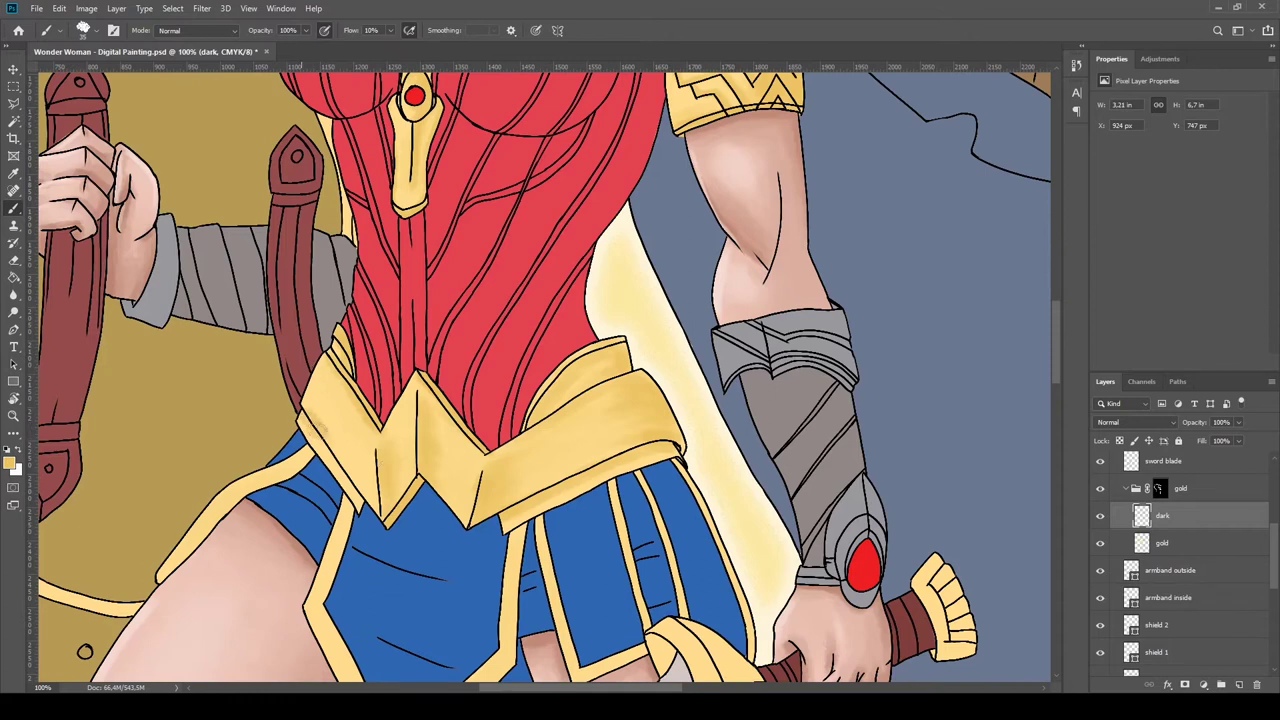
scroll(299, 398, "down", 2)
scroll(310, 340, "down", 3)
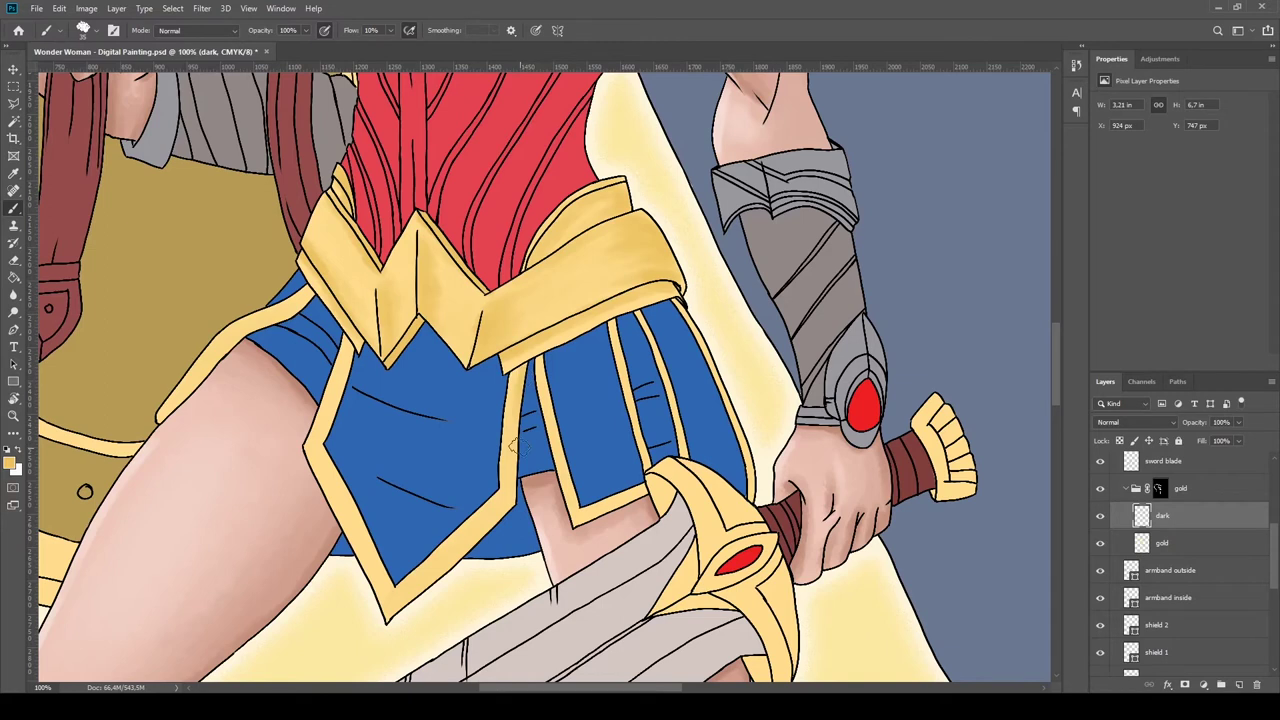
left_click_drag(512, 440, 429, 589)
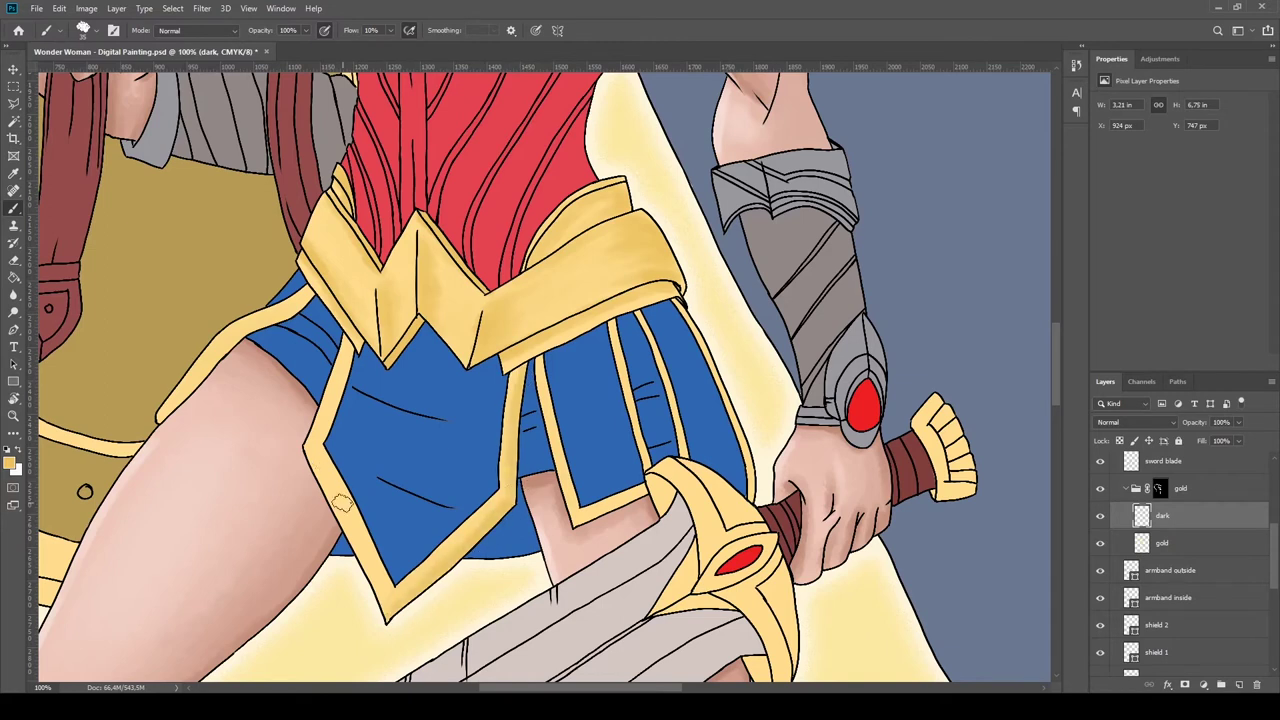
left_click_drag(334, 285, 310, 296)
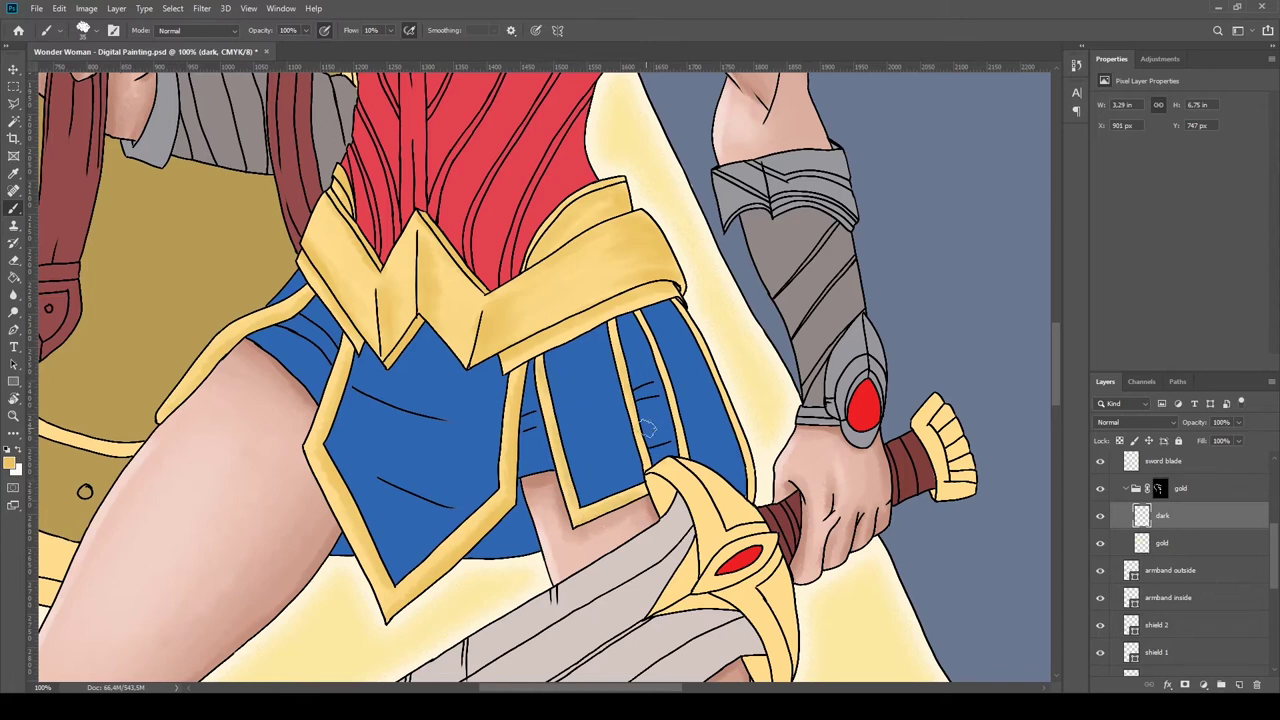
left_click_drag(646, 326, 681, 418)
Shade the sword's gold pommel, then darken the guard with a size-30 brush.
scroll(757, 487, "down", 3)
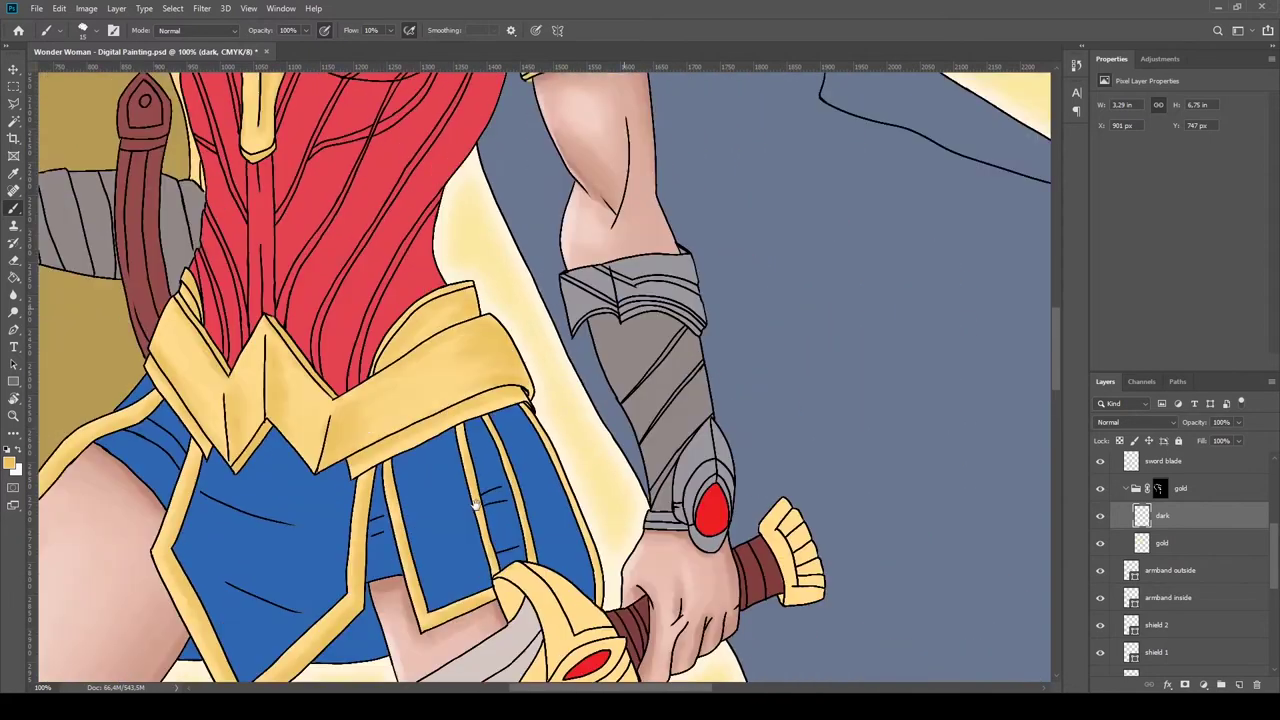
scroll(754, 366, "up", 3)
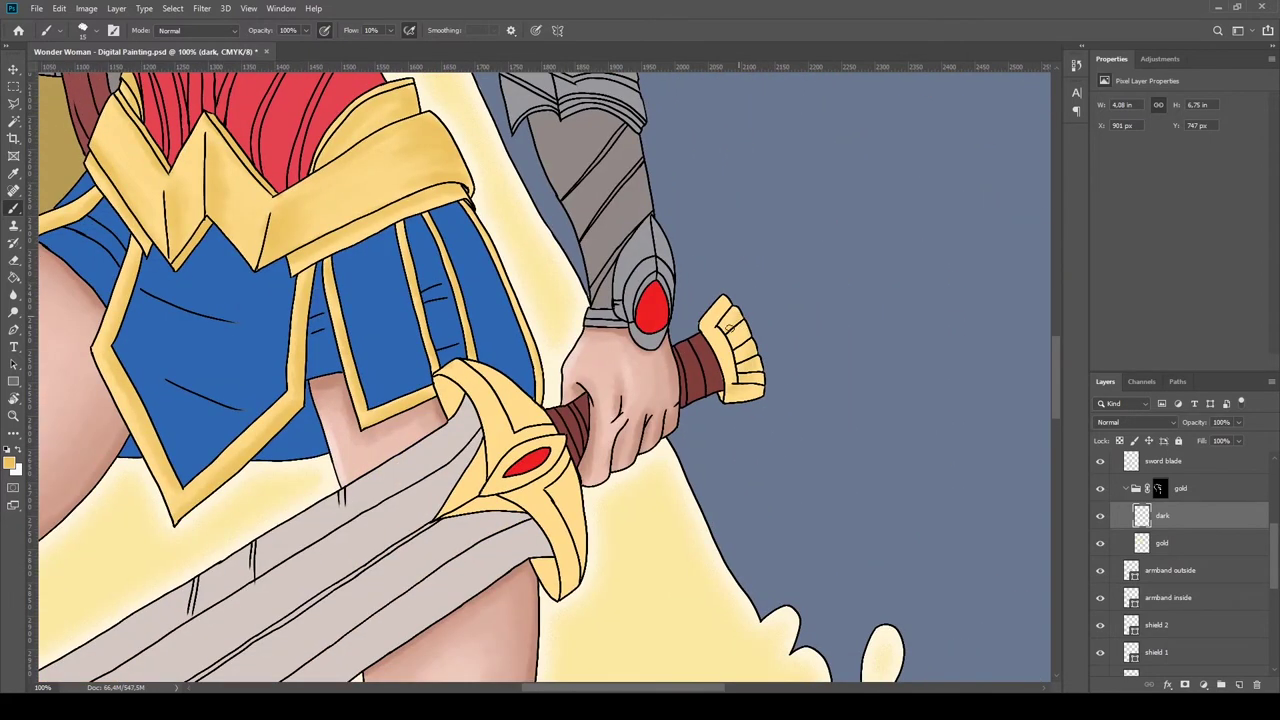
left_click_drag(760, 367, 744, 387)
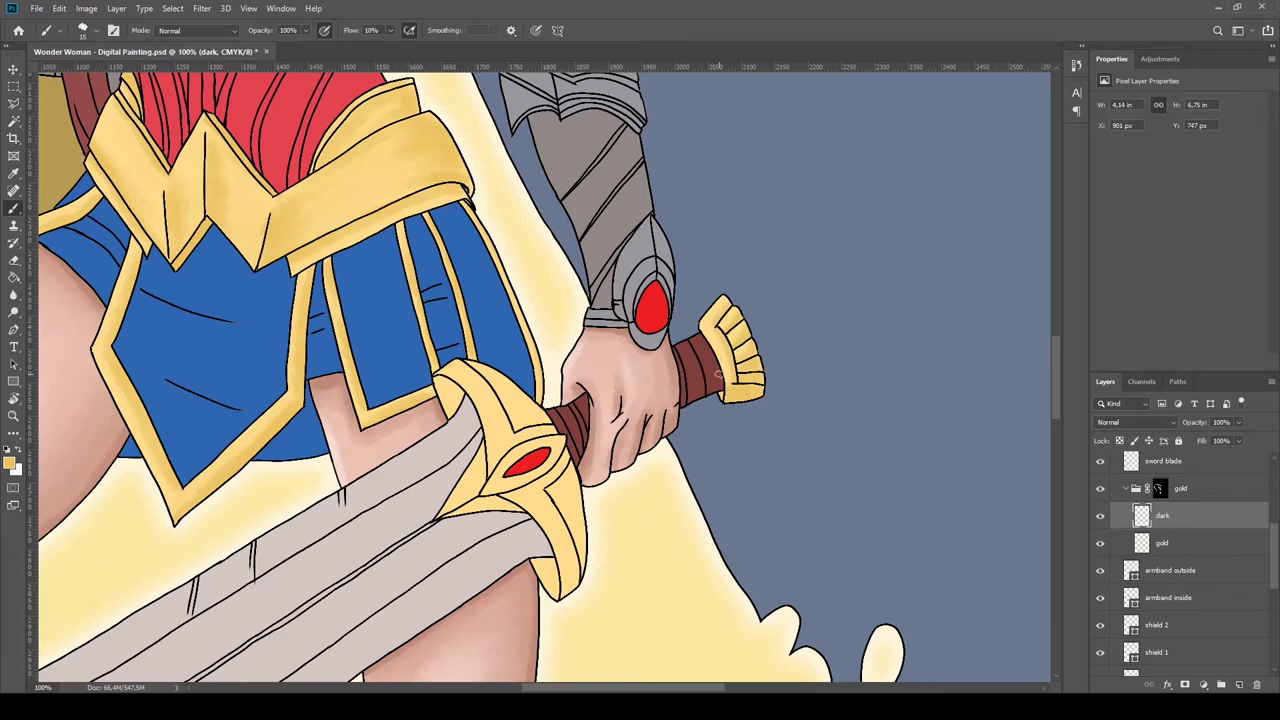
scroll(721, 346, "down", 2)
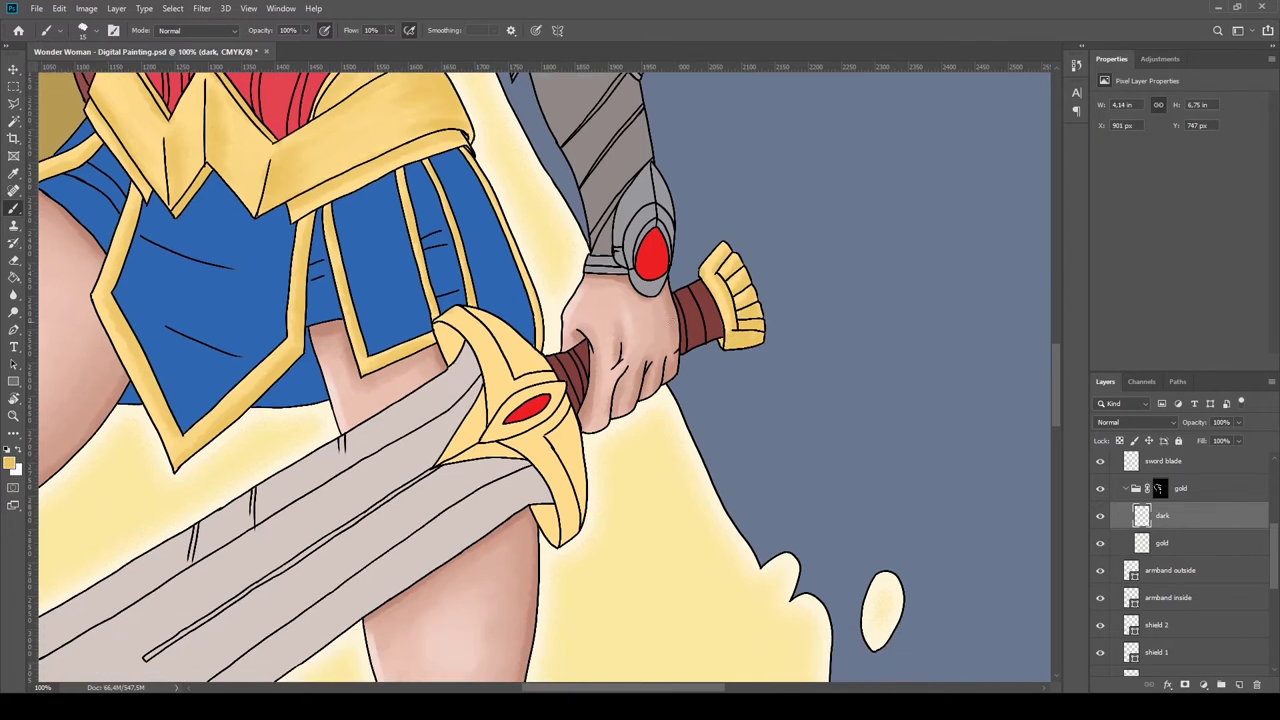
key("bracketright")
key("bracketright")
key("bracketright")
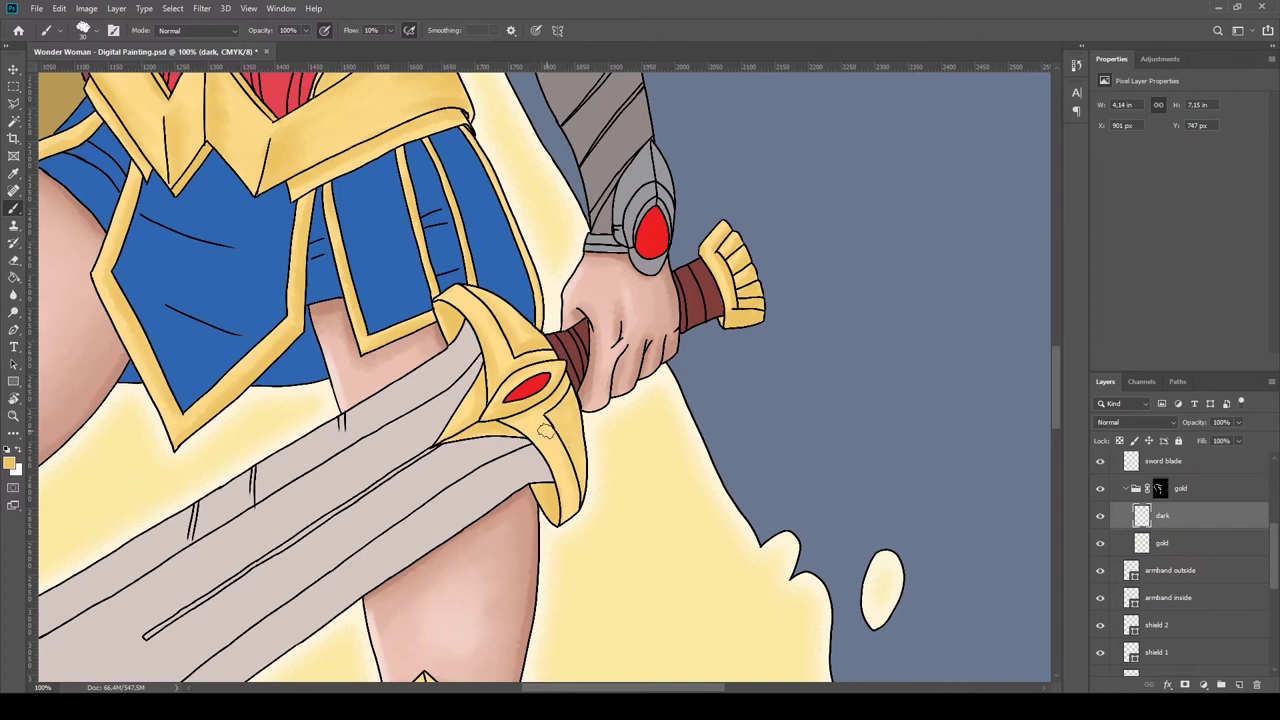
left_click_drag(565, 441, 551, 437)
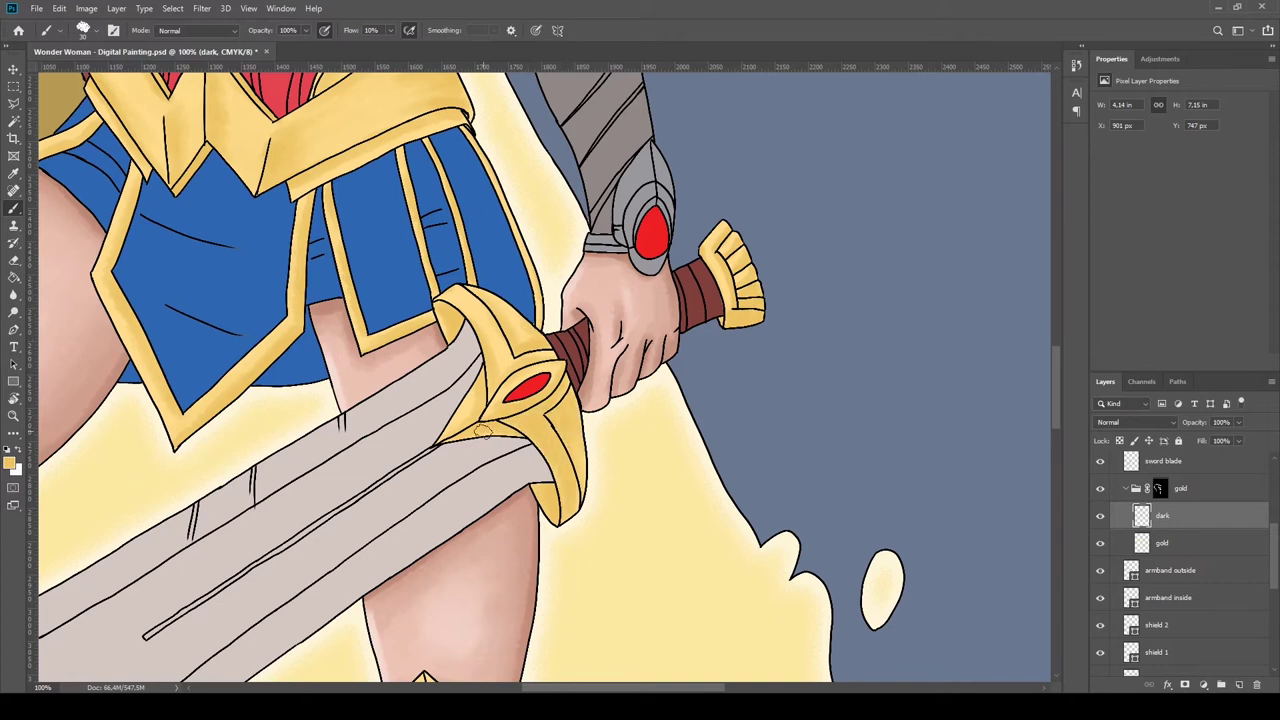
Pan down the legs and brush darker gold shading onto both knee armbands on the 'dark' layer.
scroll(600, 430, "down", 5)
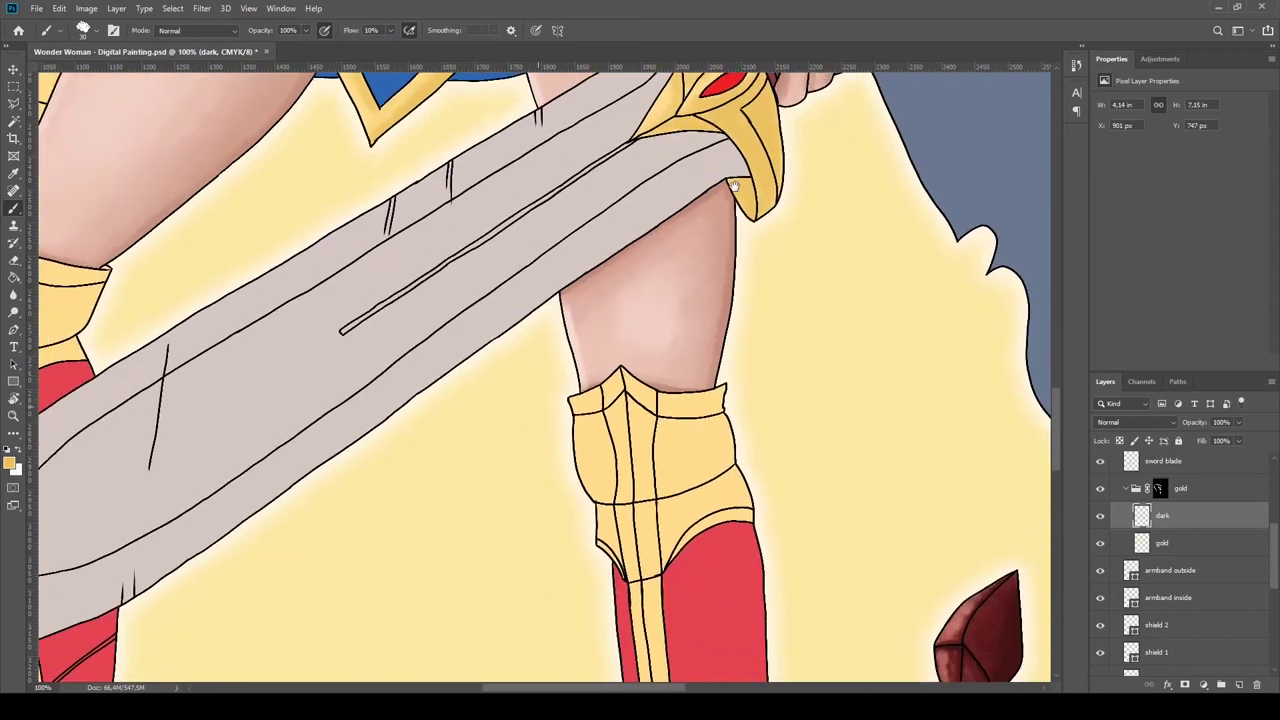
left_click_drag(653, 432, 666, 349)
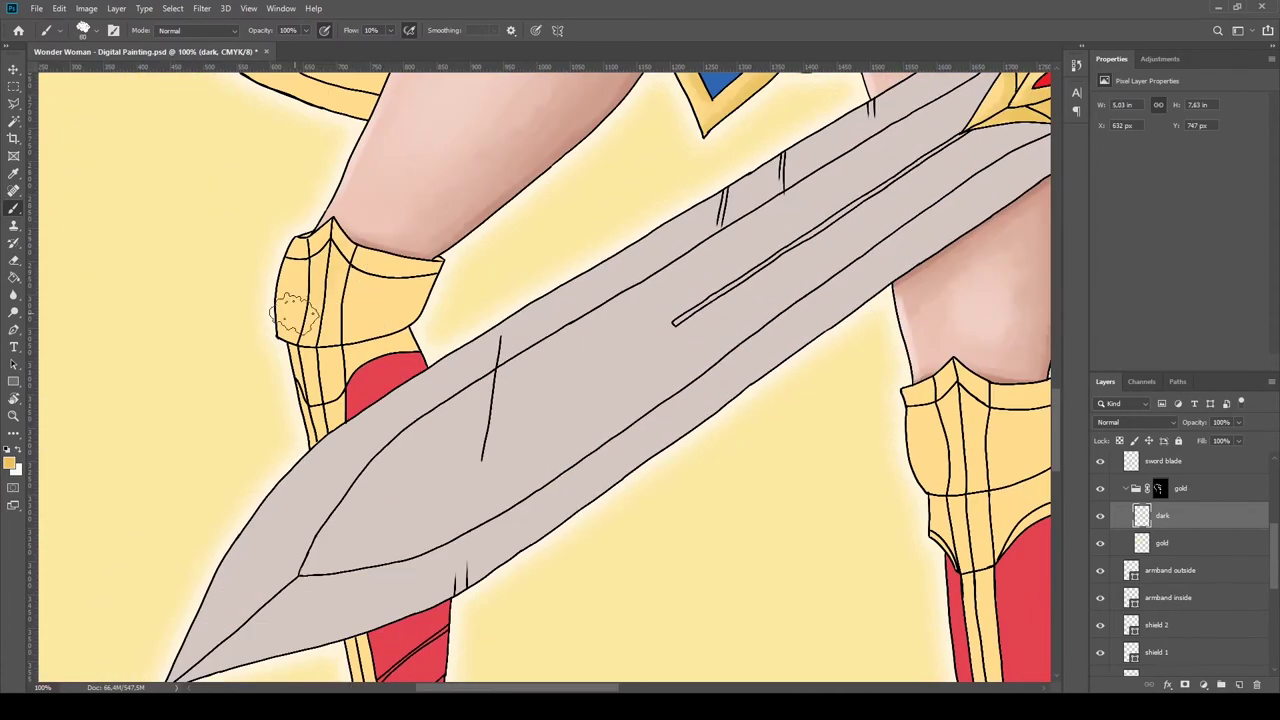
scroll(396, 358, "down", 2)
scroll(396, 358, "down", 3)
scroll(563, 314, "up", 3)
scroll(822, 365, "right", 3)
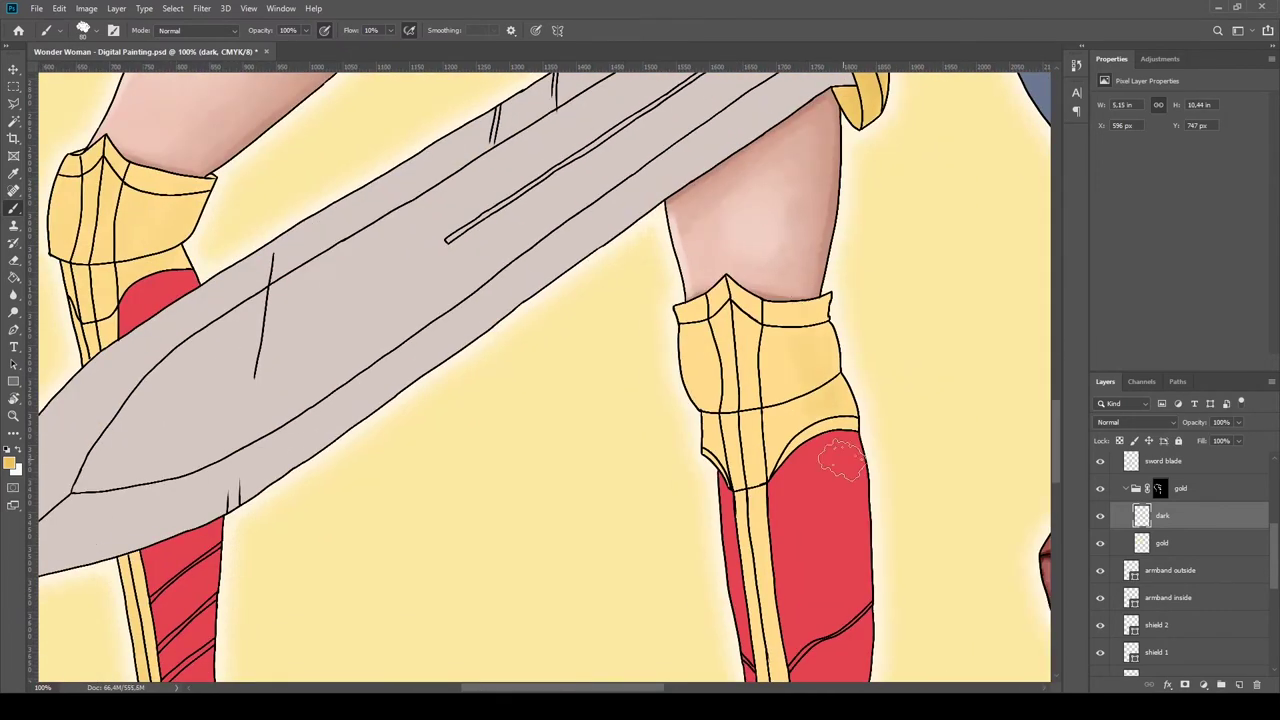
scroll(822, 365, "down", 5)
scroll(471, 200, "up", 5)
scroll(343, 349, "up", 2)
scroll(343, 349, "left", 2)
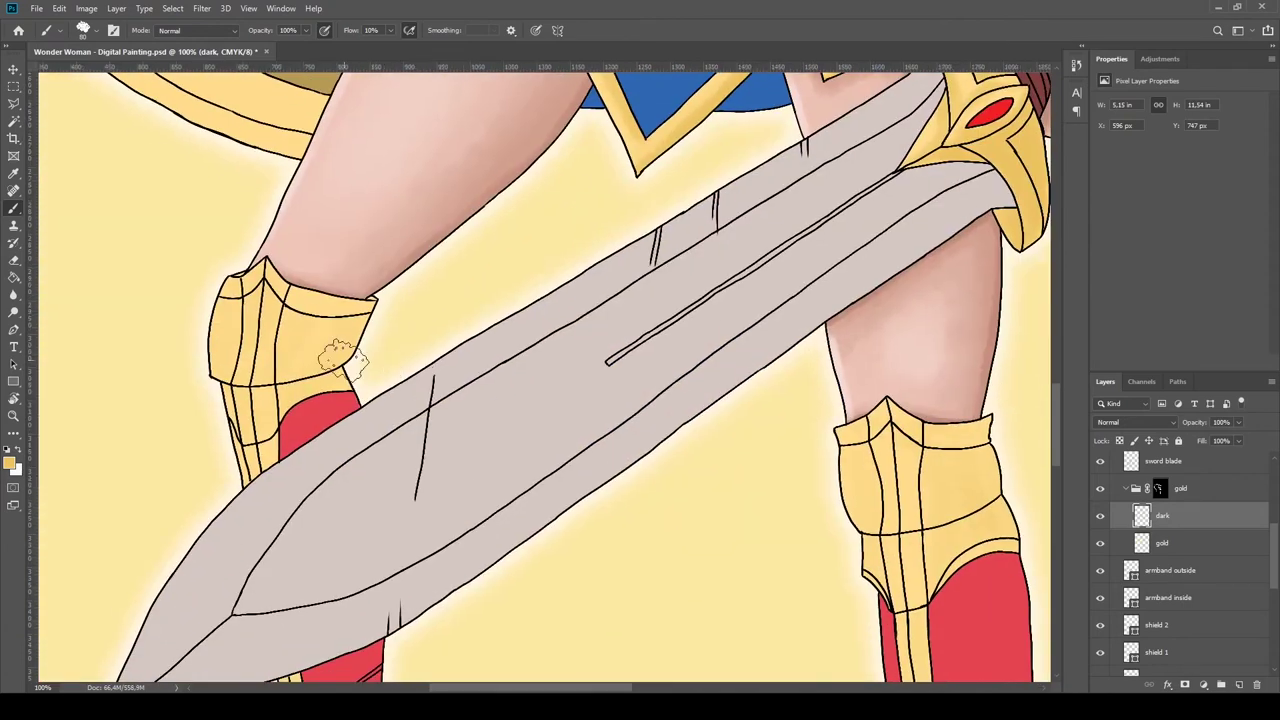
scroll(340, 400, "down", 3)
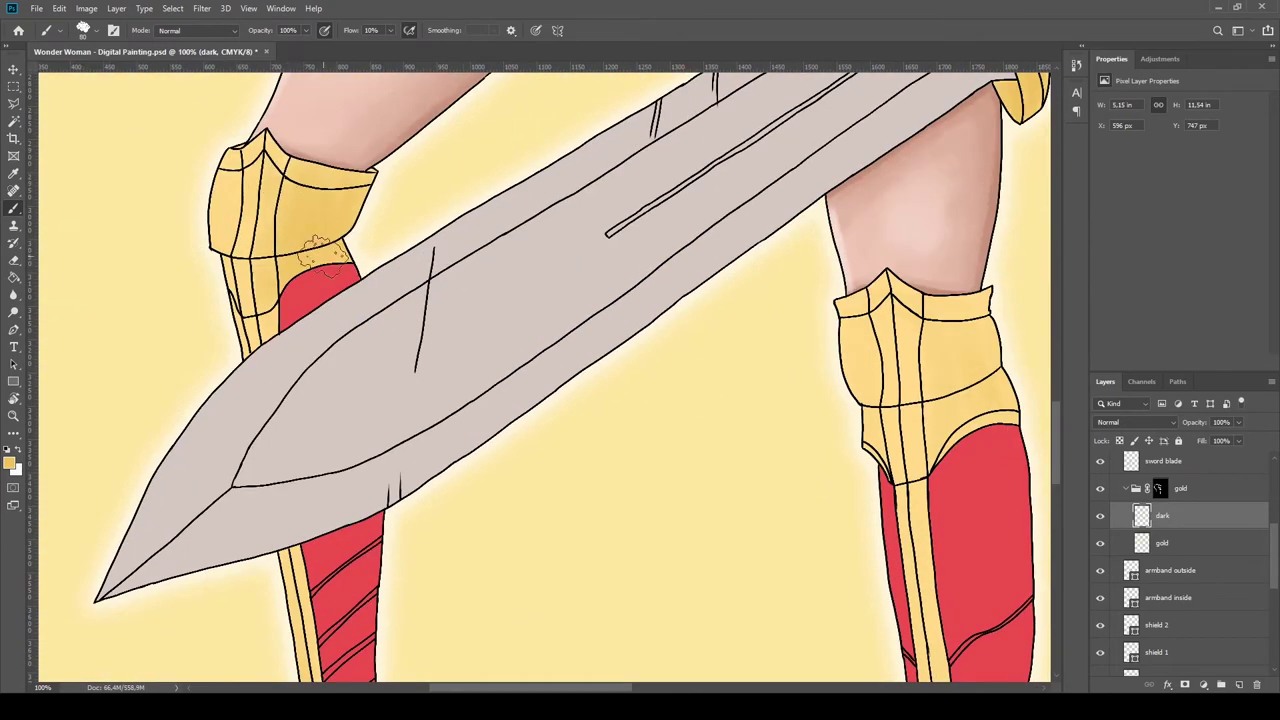
scroll(320, 260, "down", 3)
scroll(320, 452, "down", 3)
scroll(340, 520, "up", 3)
scroll(600, 350, "up", 3)
scroll(600, 350, "right", 3)
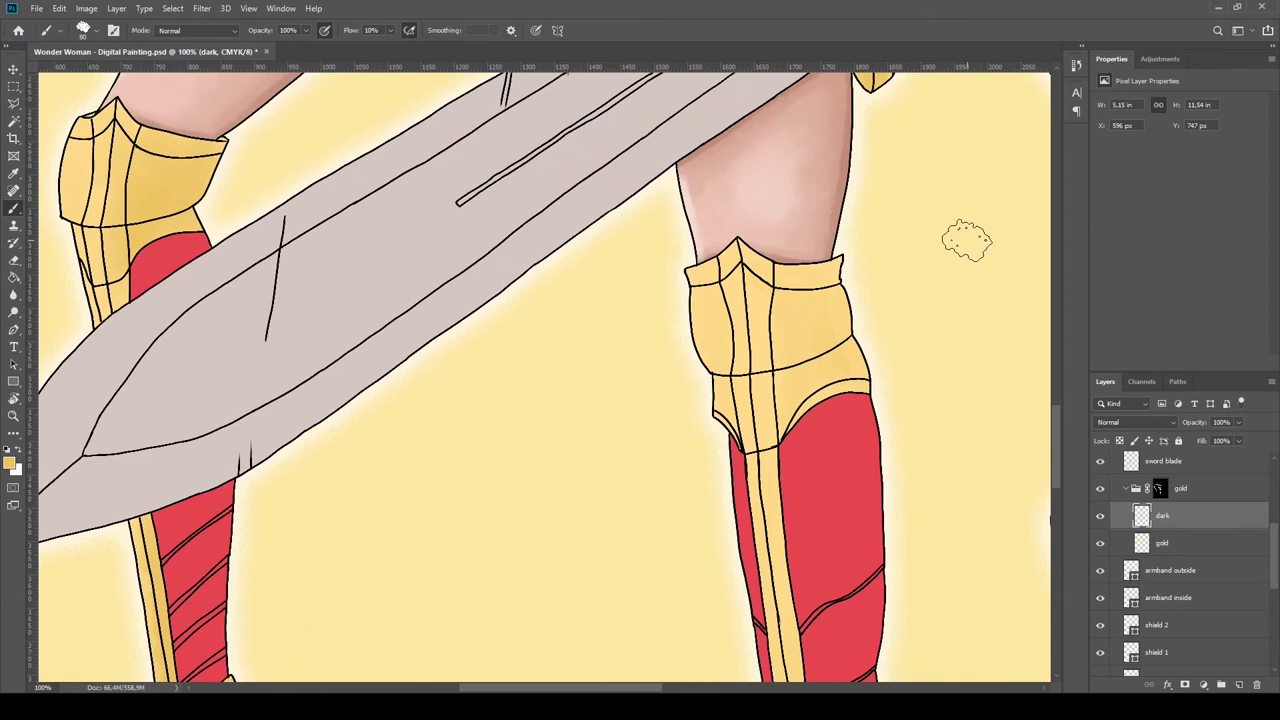
scroll(815, 400, "down", 3)
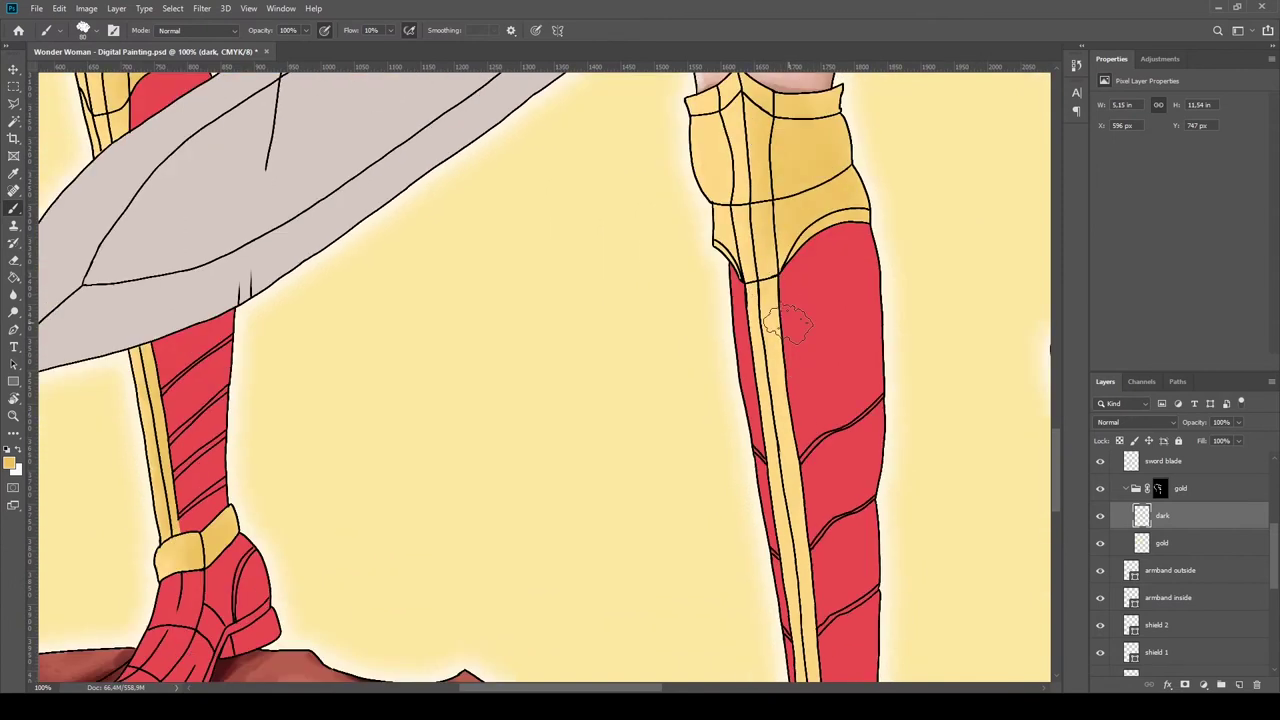
scroll(818, 408, "down", 3)
scroll(820, 480, "down", 2)
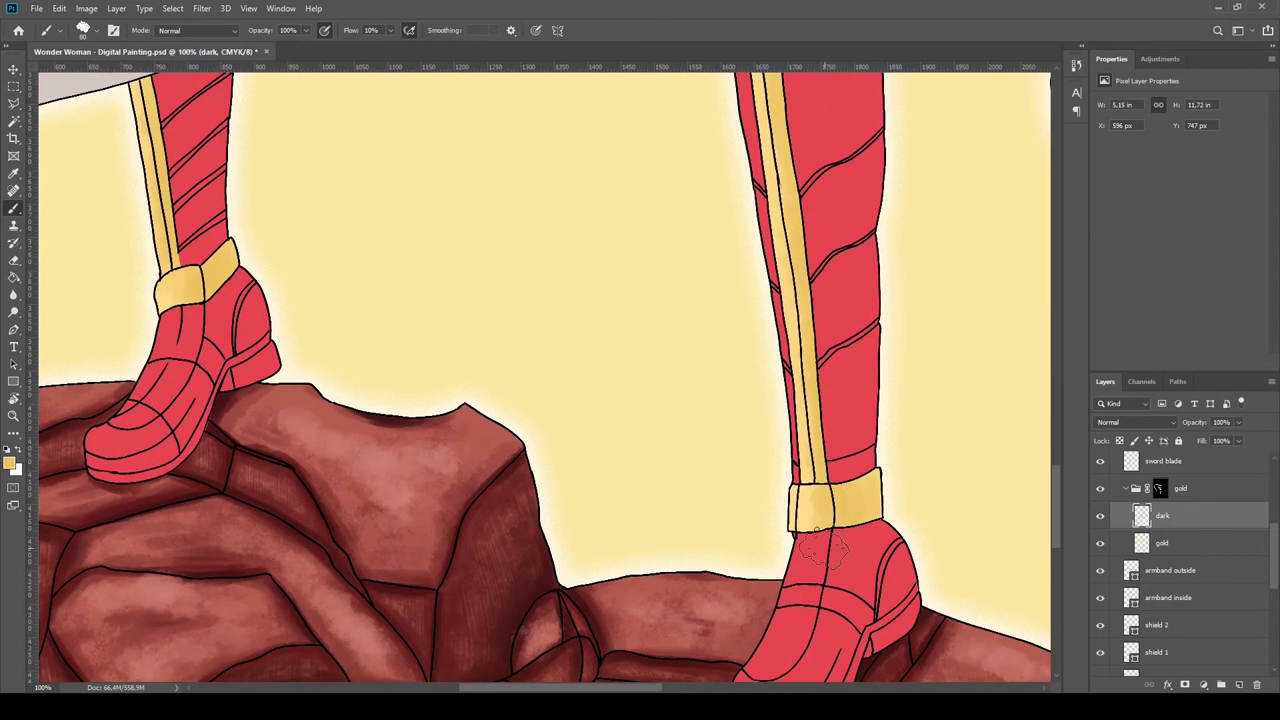
scroll(657, 361, "up", 8)
scroll(620, 390, "up", 1)
scroll(490, 418, "up", 2)
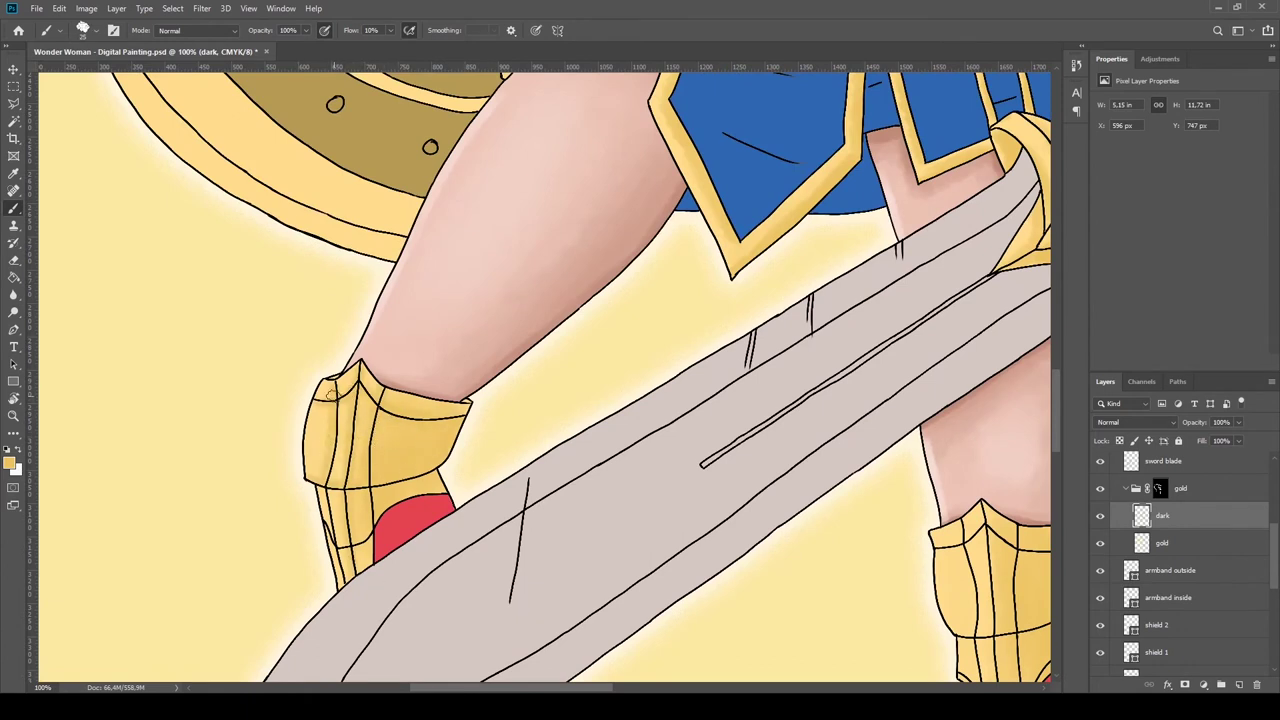
Continue down to the boots and shade their gold ankle cuffs darker.
scroll(338, 400, "down", 5)
scroll(343, 363, "down", 3)
scroll(441, 411, "down", 1)
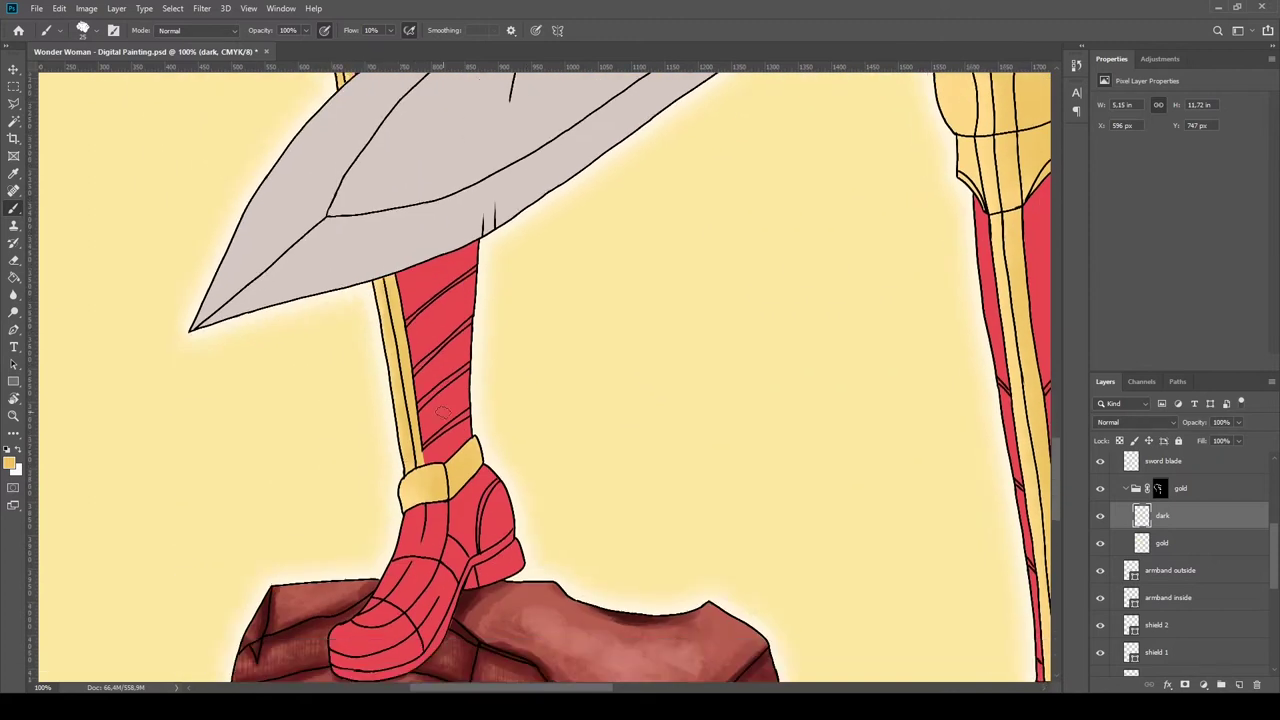
scroll(441, 411, "down", 1)
scroll(393, 400, "up", 6)
scroll(391, 357, "right", 3)
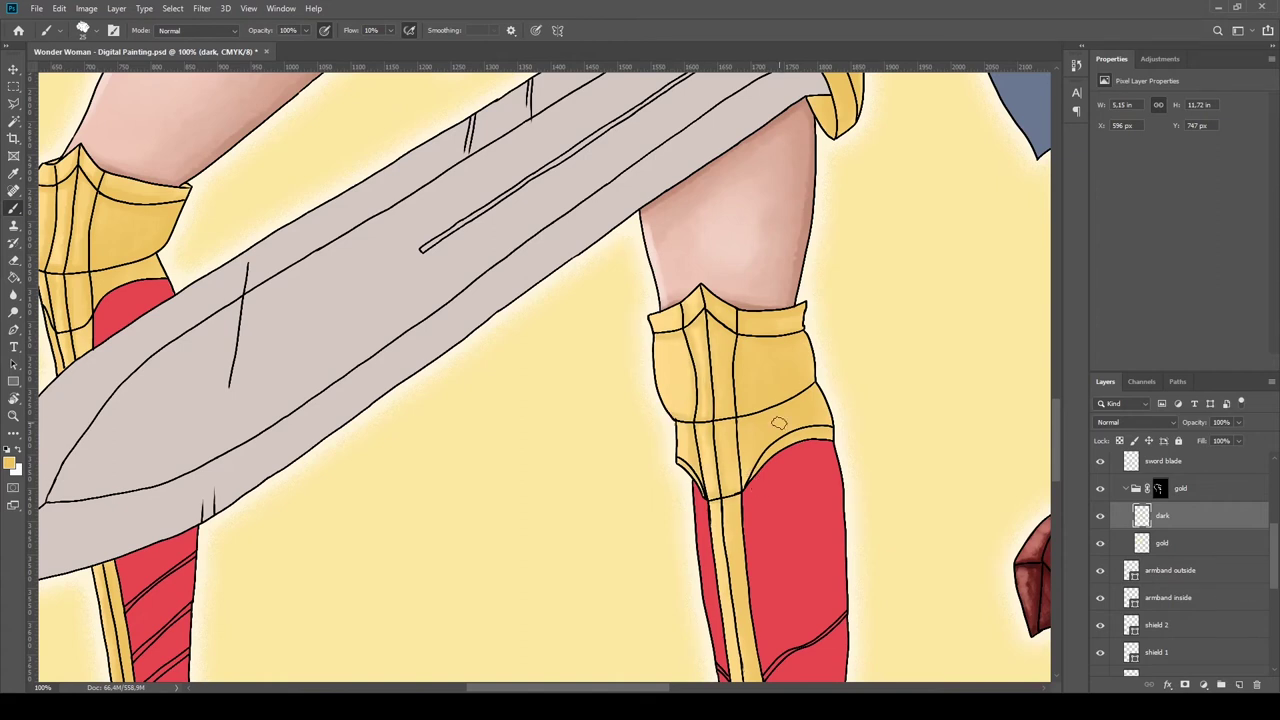
scroll(778, 423, "down", 8)
scroll(770, 480, "down", 3)
scroll(760, 530, "down", 2)
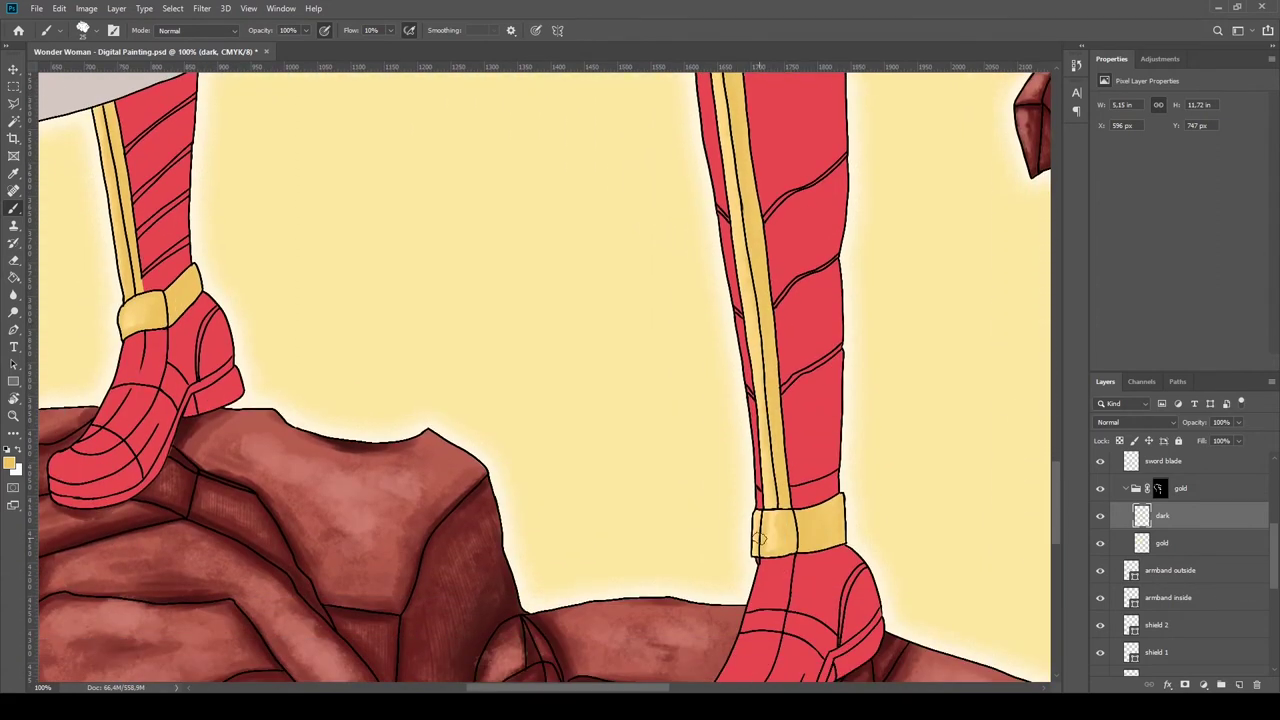
scroll(757, 540, "up", 8)
scroll(700, 400, "up", 5)
scroll(666, 266, "up", 10)
Zoom in closely on the shield's top rim with the Brush ready.
key("z")
left_click(690, 498, "alt")
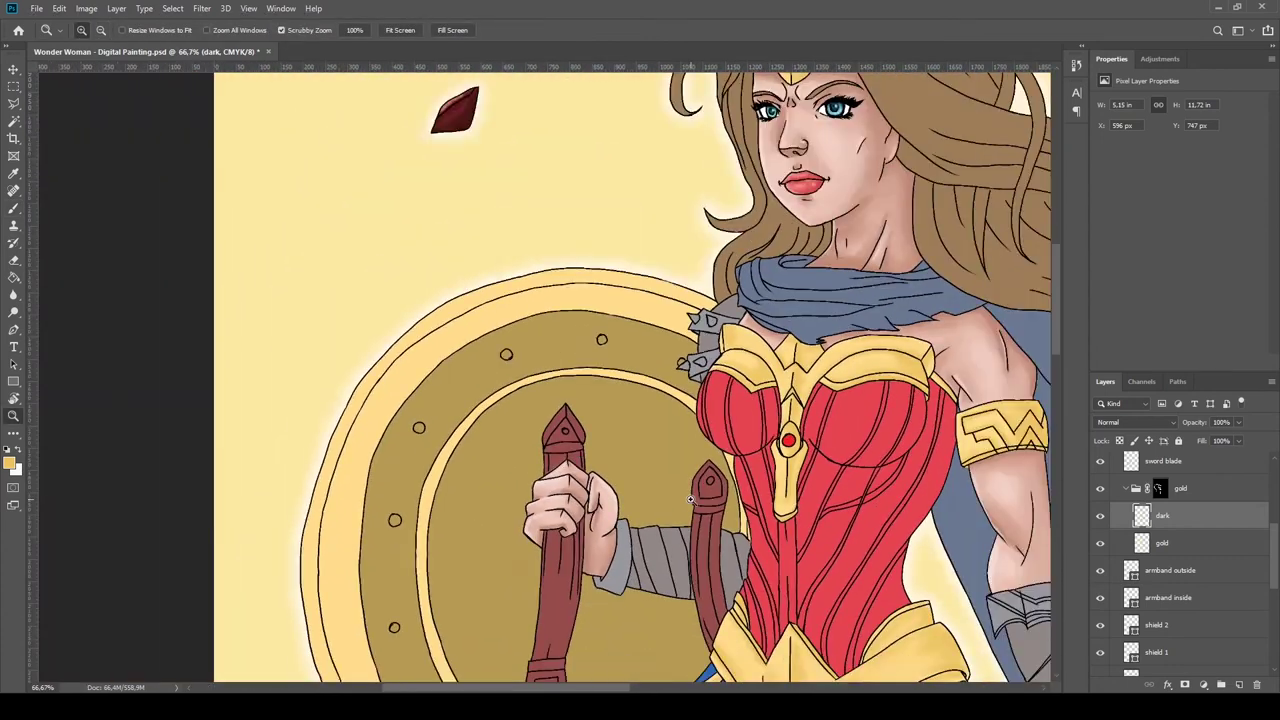
double_click(690, 498)
key("b")
scroll(620, 260, "up", 2)
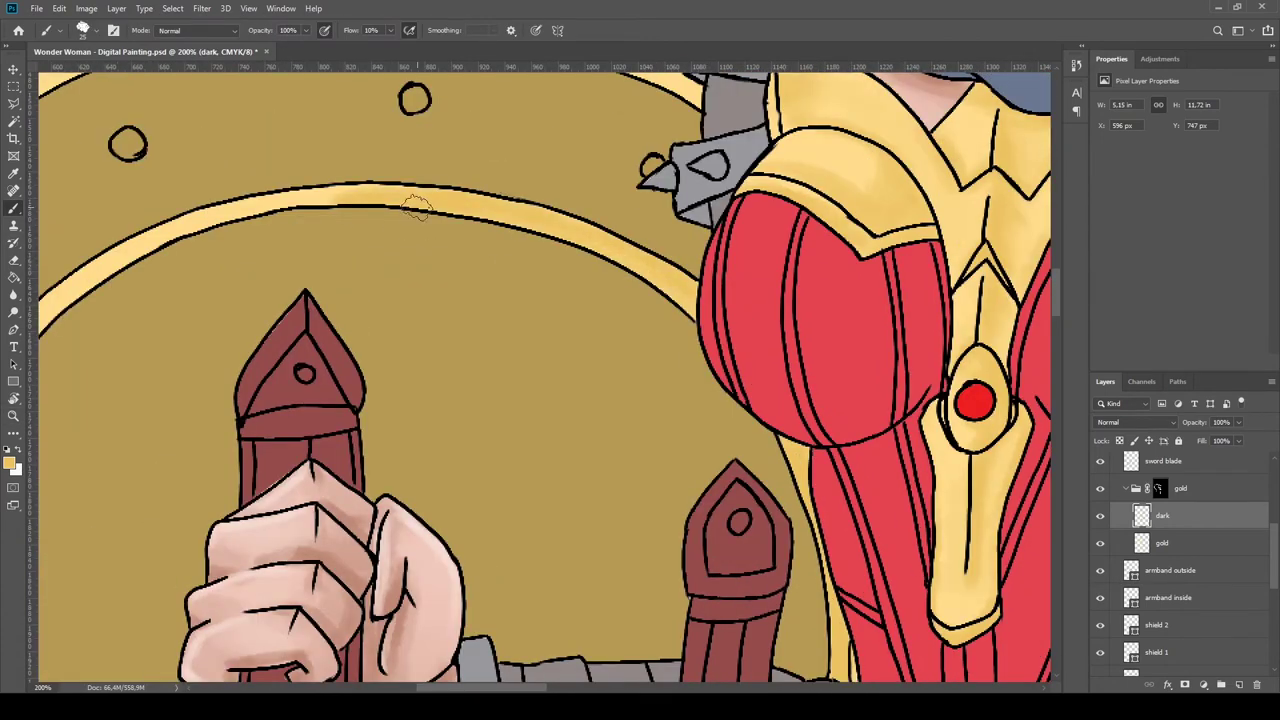
scroll(540, 240, "left", 3)
scroll(300, 380, "down", 2)
scroll(185, 410, "down", 3)
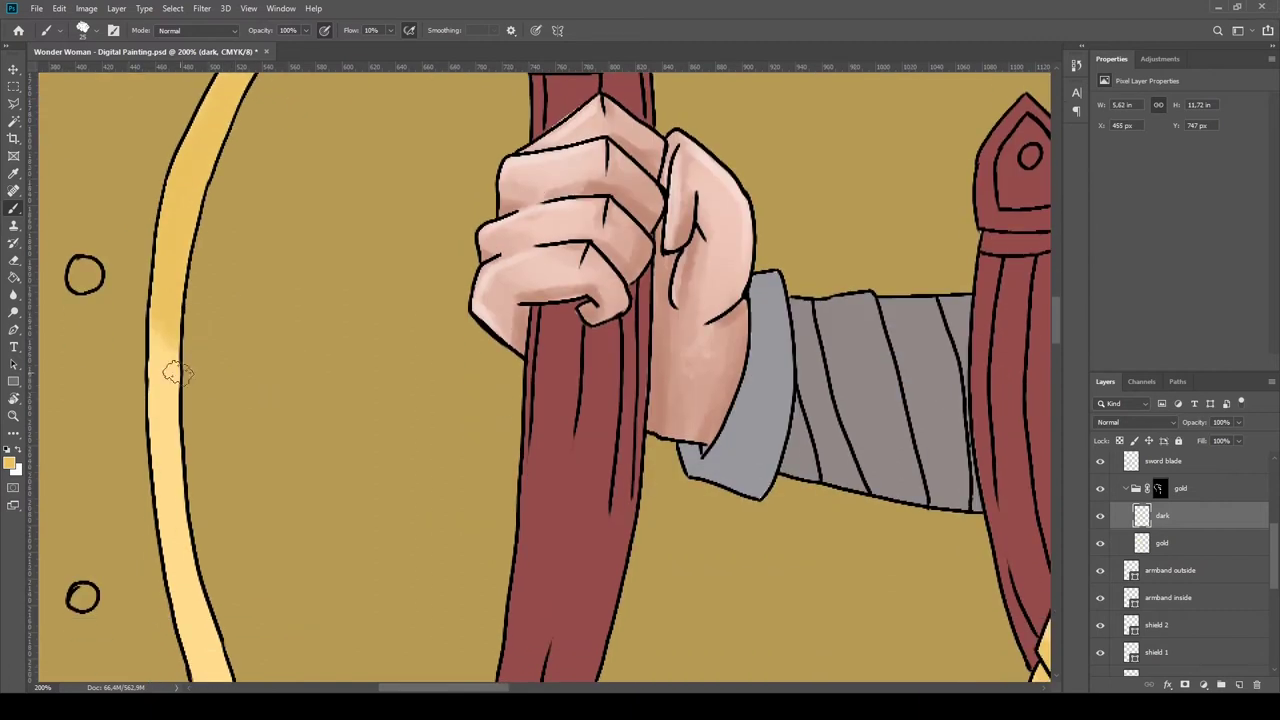
scroll(177, 373, "down", 3)
Lay first low-flow darker gold strokes along the shield rim.
left_click_drag(165, 250, 300, 560)
scroll(300, 560, "down", 2)
left_click_drag(340, 480, 640, 660)
left_click_drag(564, 625, 704, 668)
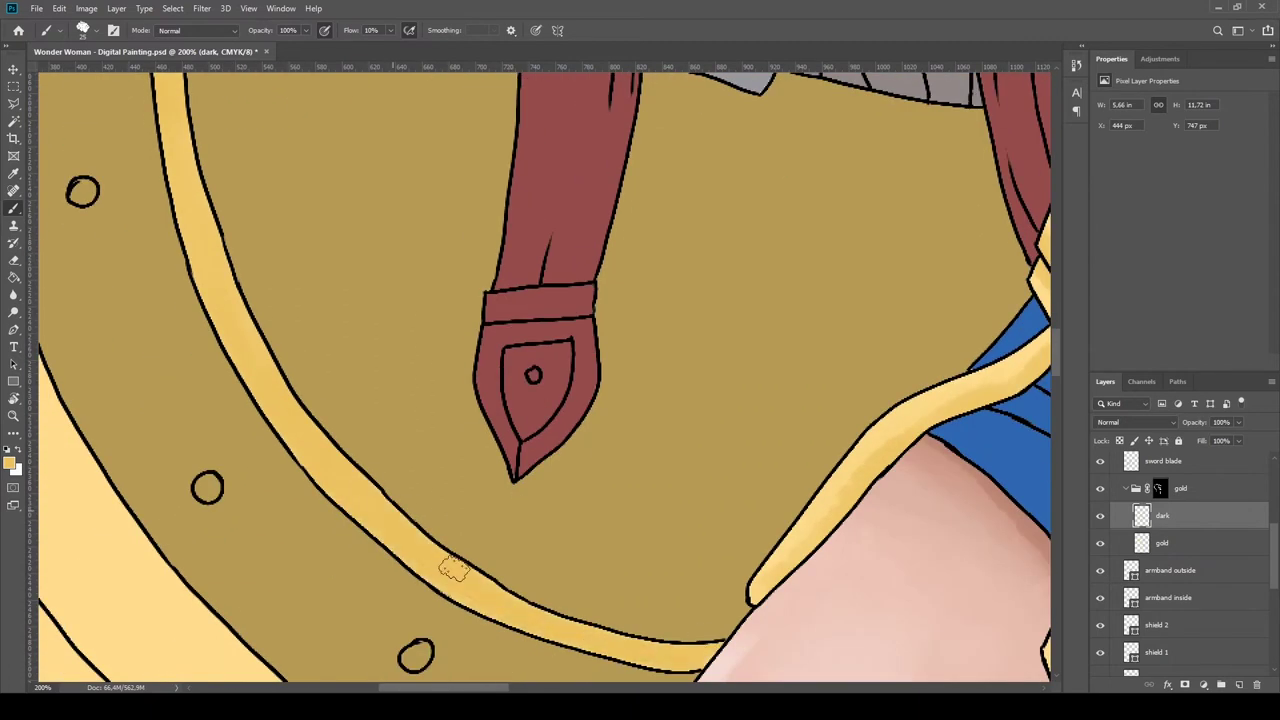
scroll(453, 568, "down", 2)
scroll(453, 568, "up", 1)
Darken the shield rim from the top round to the lower-left, then zoom back out.
mouse_move(524, 212)
left_mouse_down()
mouse_move(440, 185)
mouse_move(356, 219)
mouse_move(290, 265)
mouse_move(225, 347)
mouse_move(215, 510)
mouse_move(240, 590)
left_mouse_up()
scroll(418, 375, "down", 3)
mouse_move(228, 470)
left_mouse_down()
mouse_move(280, 545)
mouse_move(280, 572)
mouse_move(360, 625)
mouse_move(425, 625)
left_mouse_up()
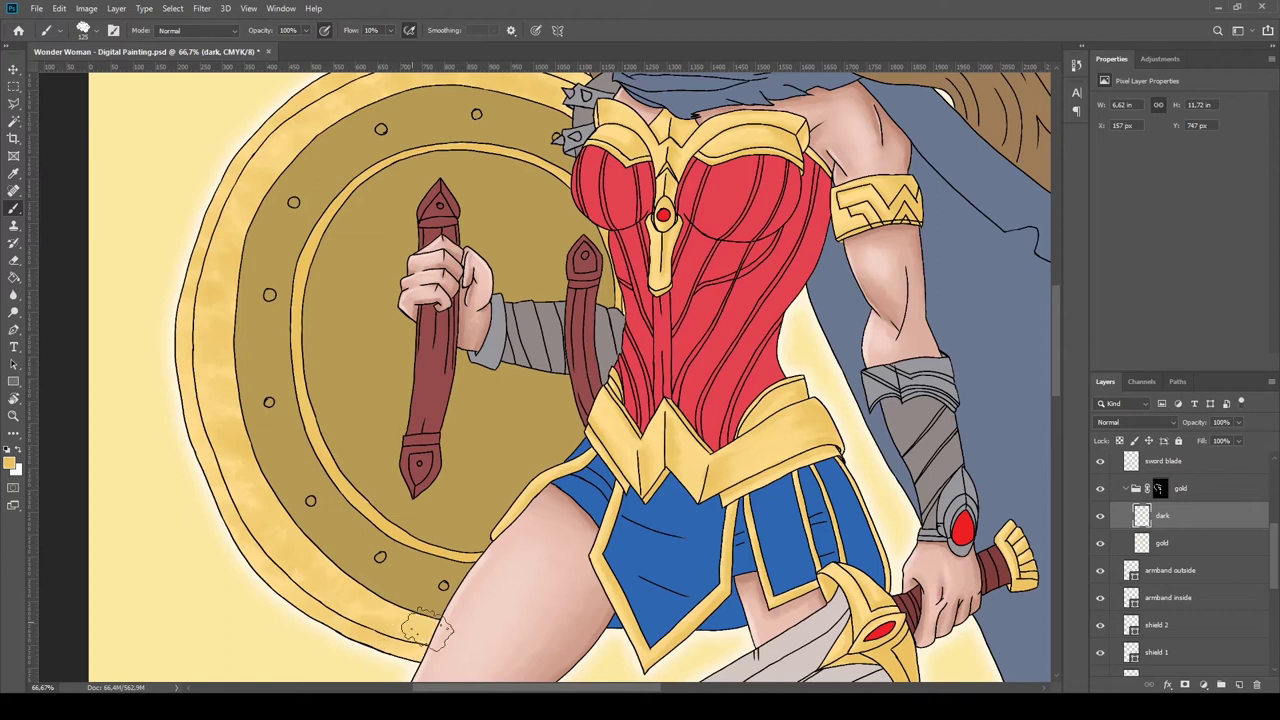
scroll(425, 620, "up", 1)
scroll(380, 450, "up", 2)
mouse_move(510, 238)
left_mouse_down()
mouse_move(285, 298)
mouse_move(235, 490)
left_mouse_up()
scroll(230, 530, "down", 3)
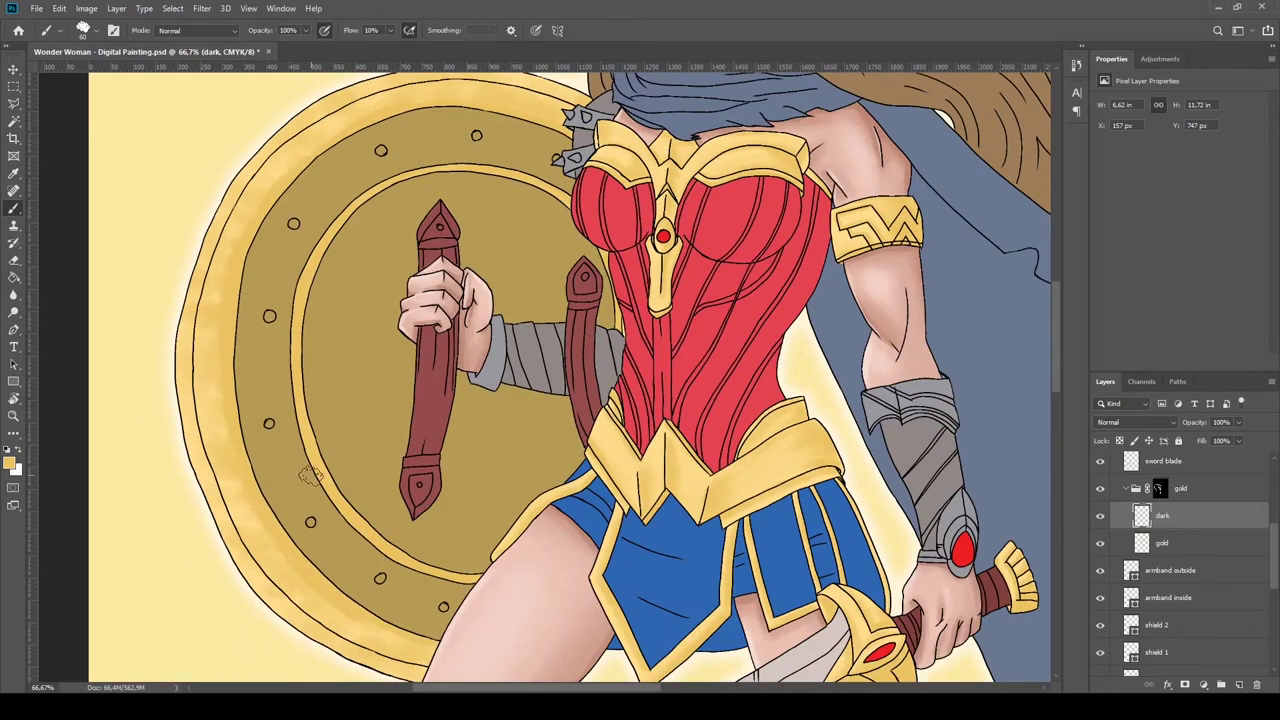
scroll(190, 400, "up", 2)
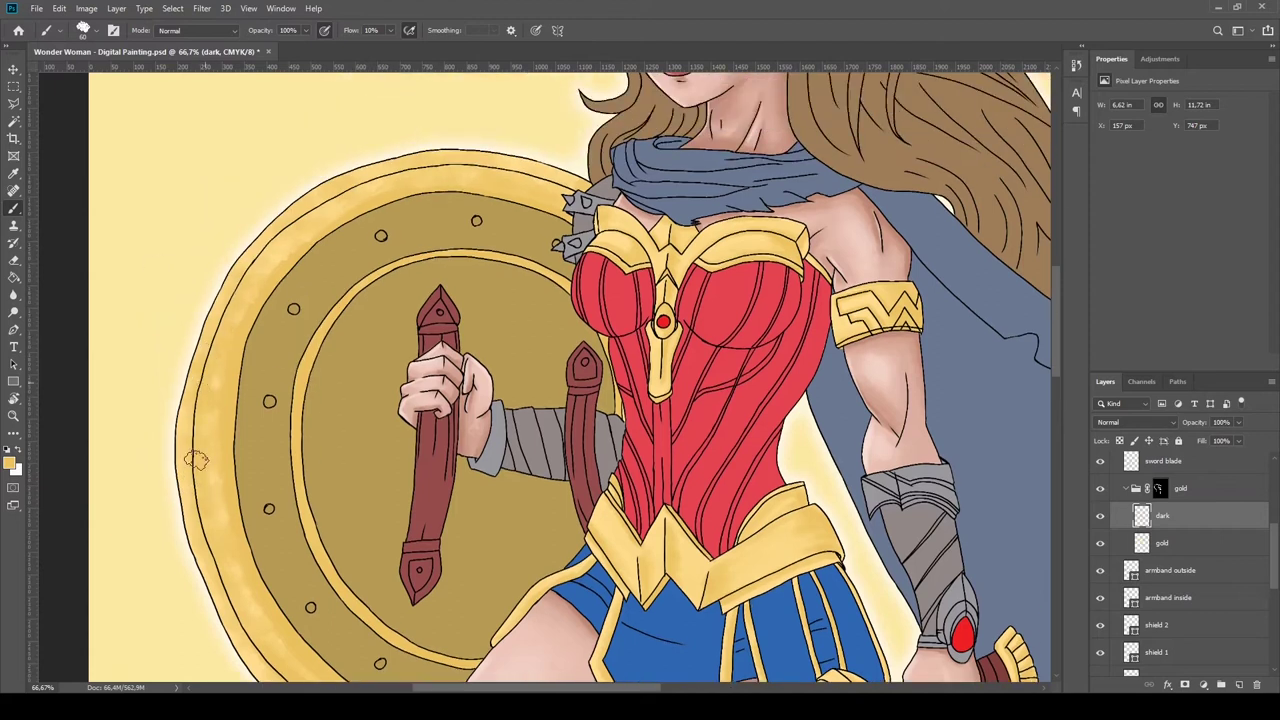
scroll(196, 460, "up", 1)
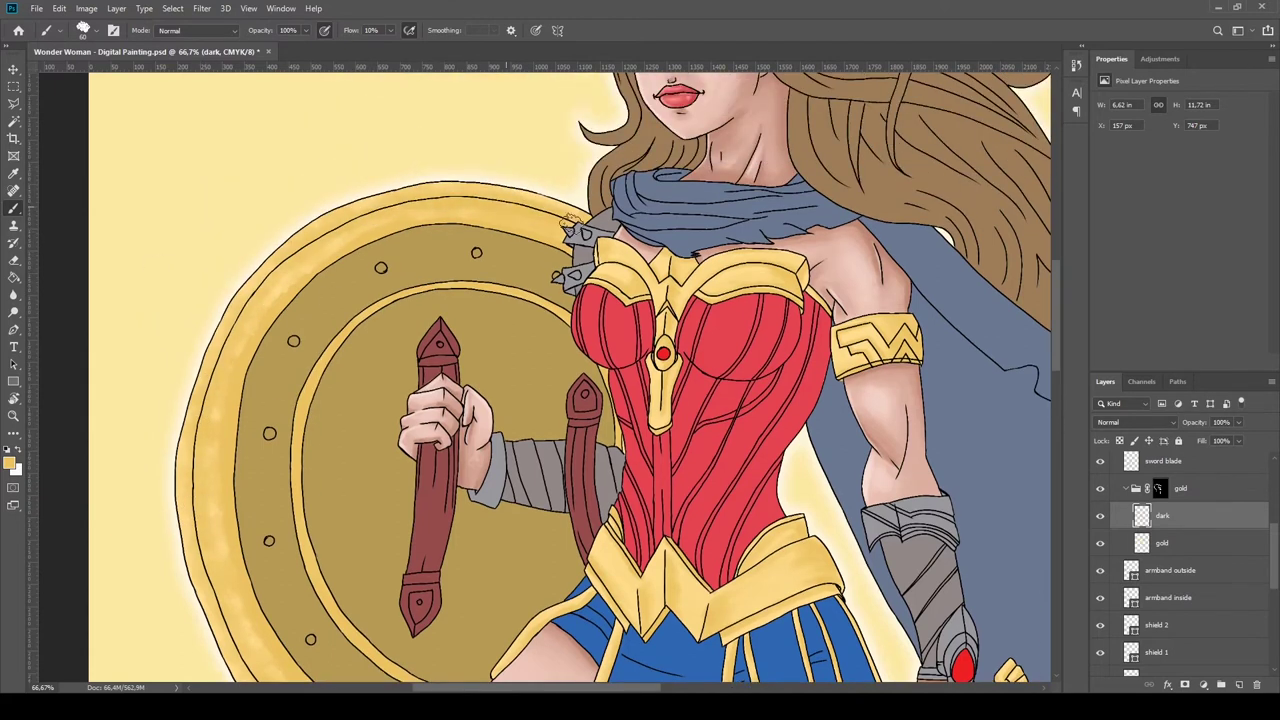
scroll(572, 225, "down", 2)
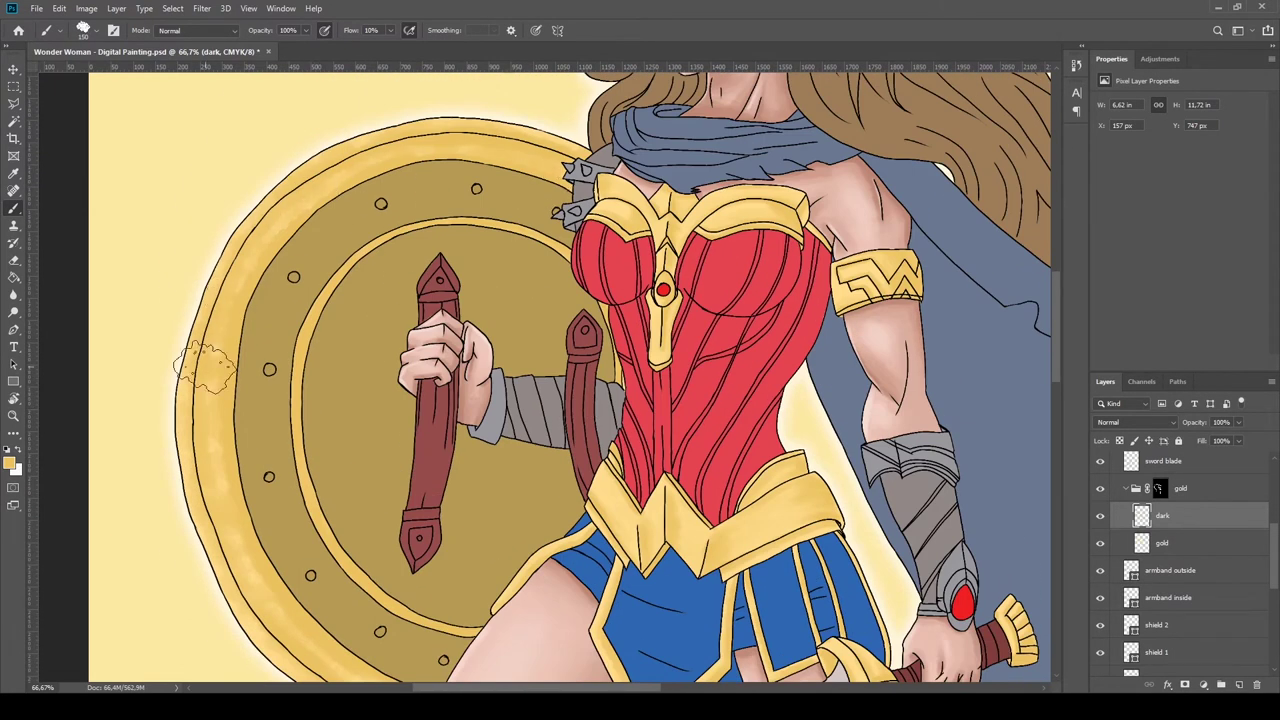
scroll(205, 368, "down", 5)
Add a new layer above 'dark' named 'darker'.
key("z")
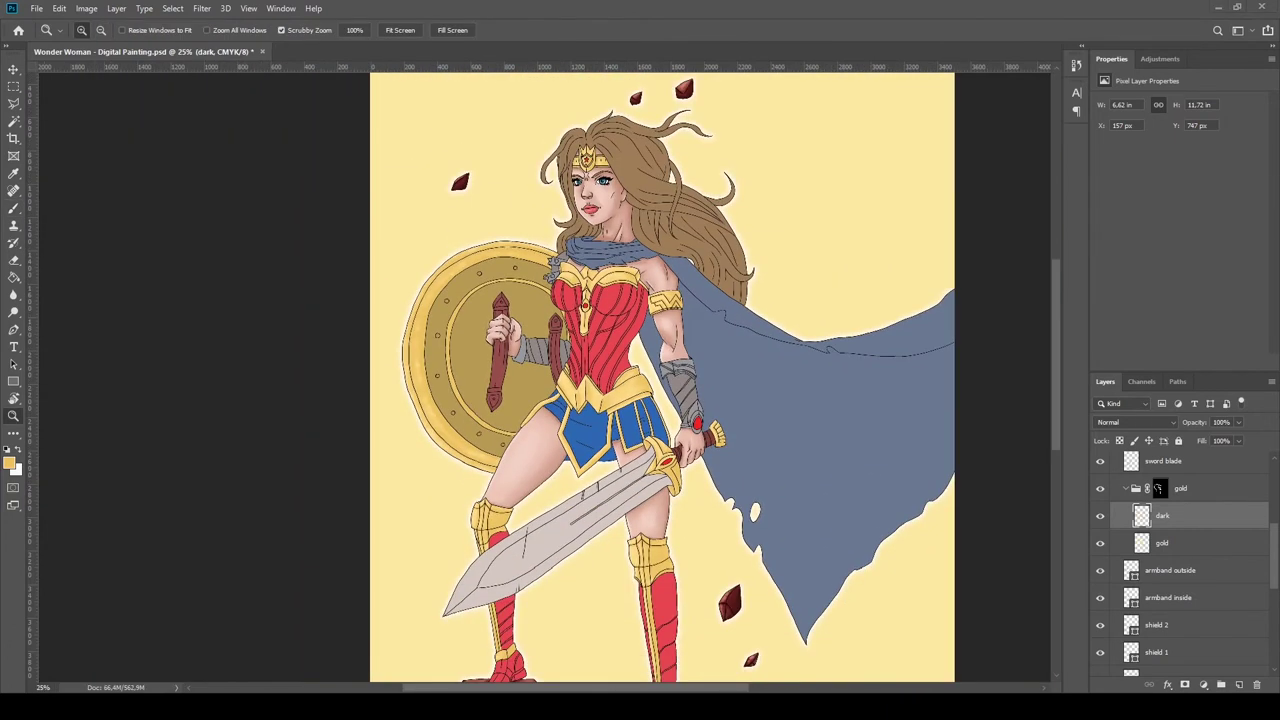
scroll(655, 443, "up", 1)
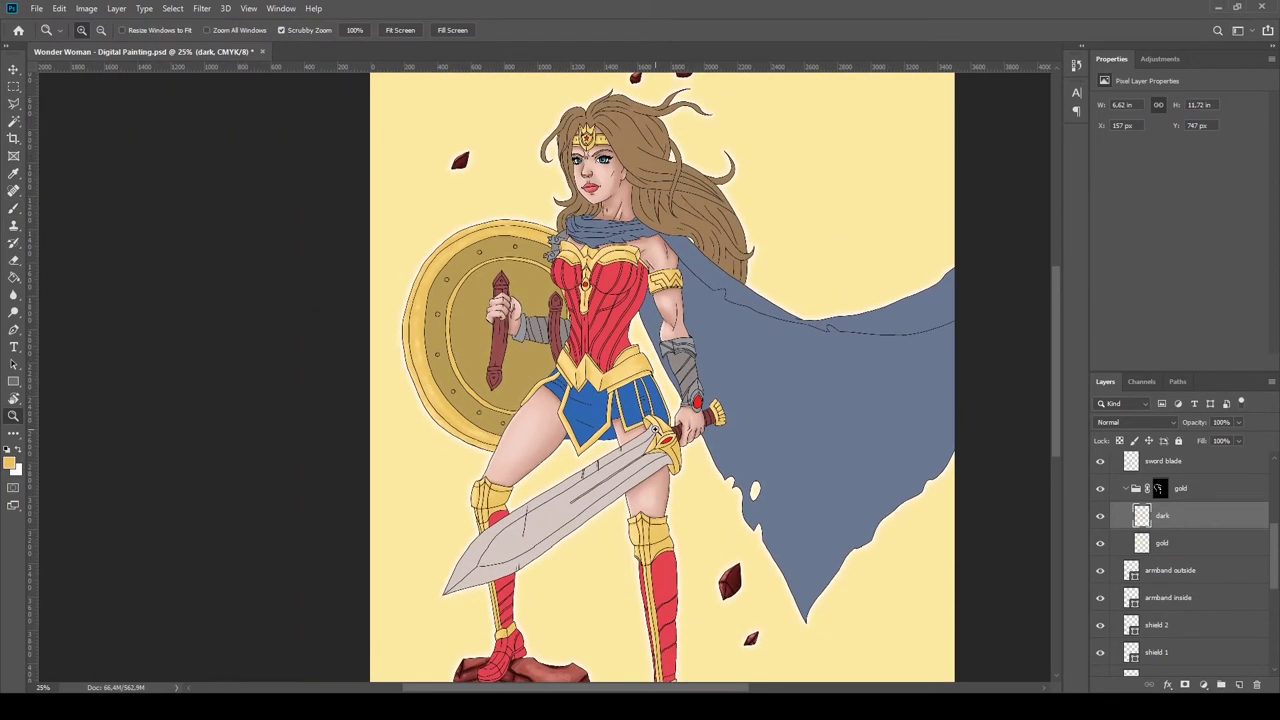
left_click(1239, 684)
type("darker")
key("Return")
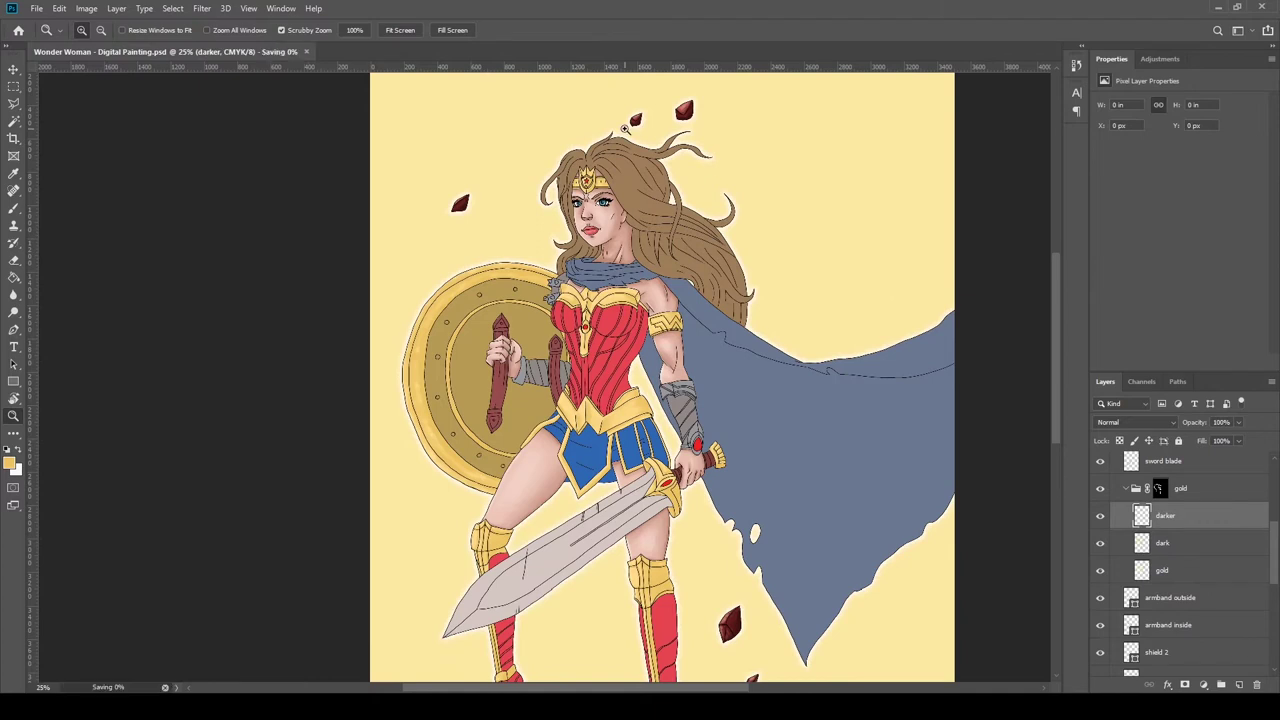
Sample a gold with the Eyedropper and darken the tiara headband's right part and left edge.
left_click_drag(611, 158, 587, 256)
key("i")
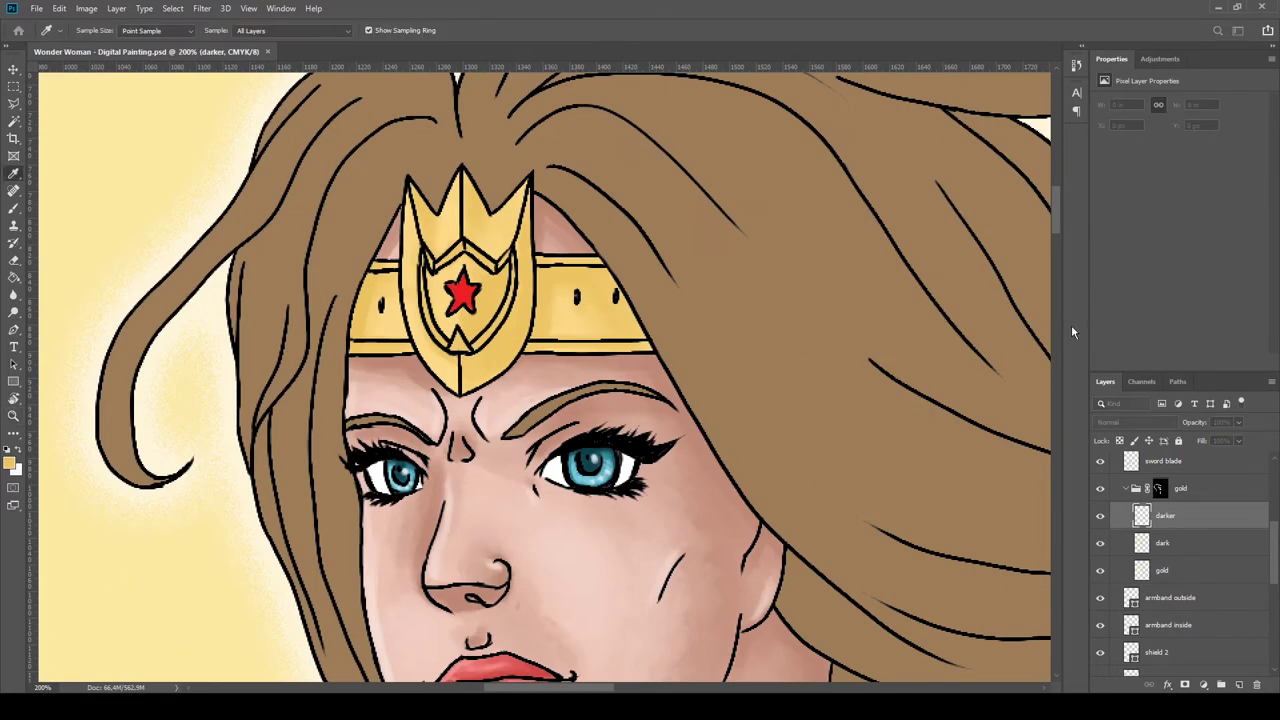
key("b")
left_click_drag(595, 262, 648, 336)
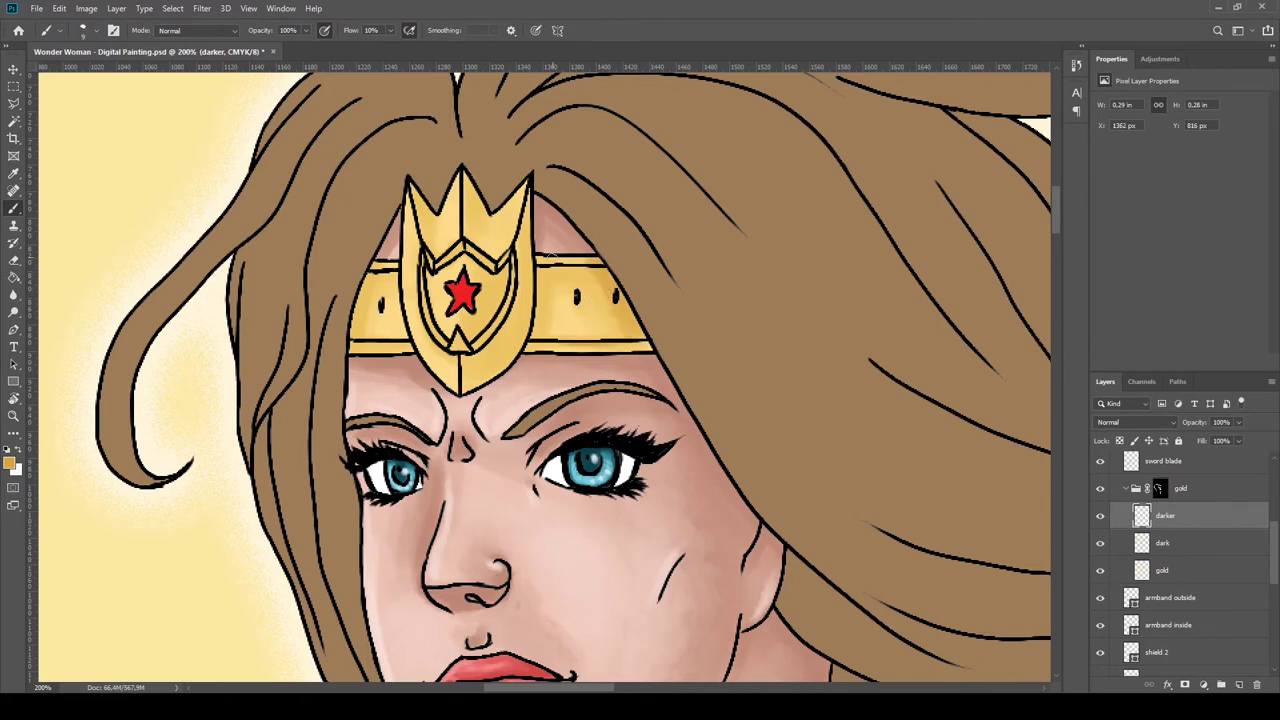
left_click_drag(537, 270, 536, 293)
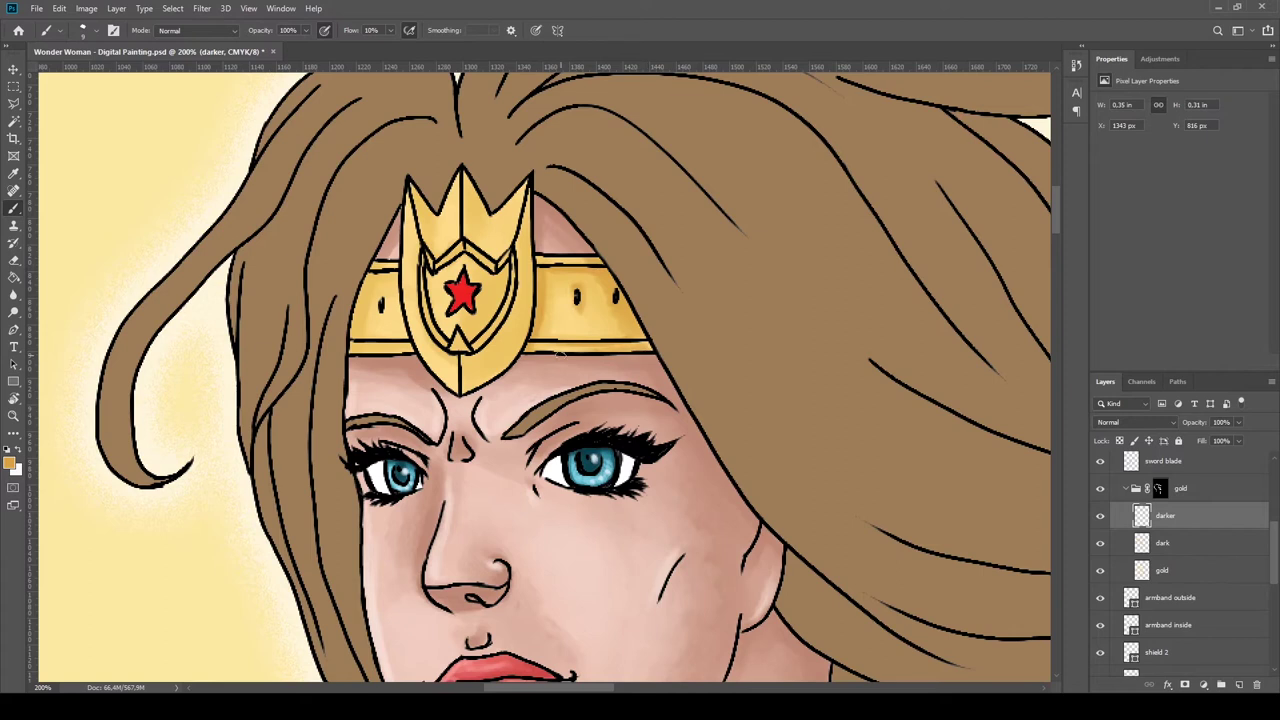
Deepen the tiara shield beside the star, its right edge, the central spike and the headband's left end.
left_click_drag(505, 260, 492, 287)
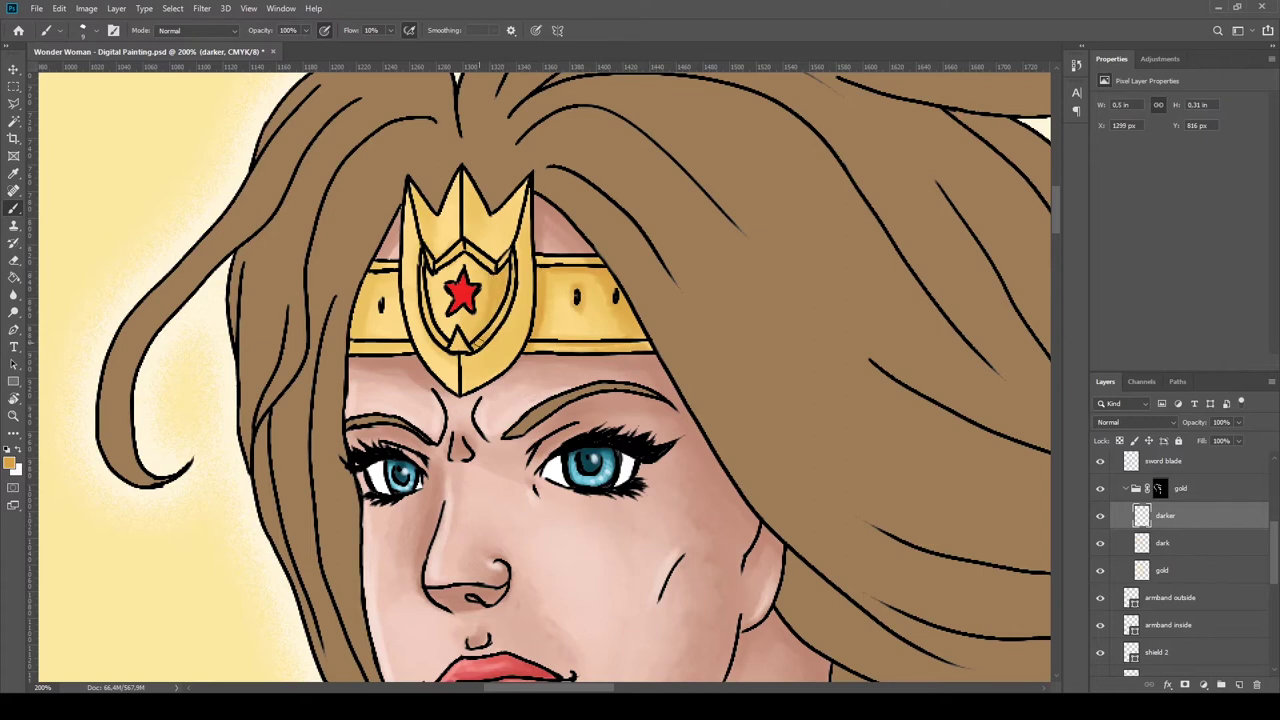
left_click_drag(529, 199, 485, 361)
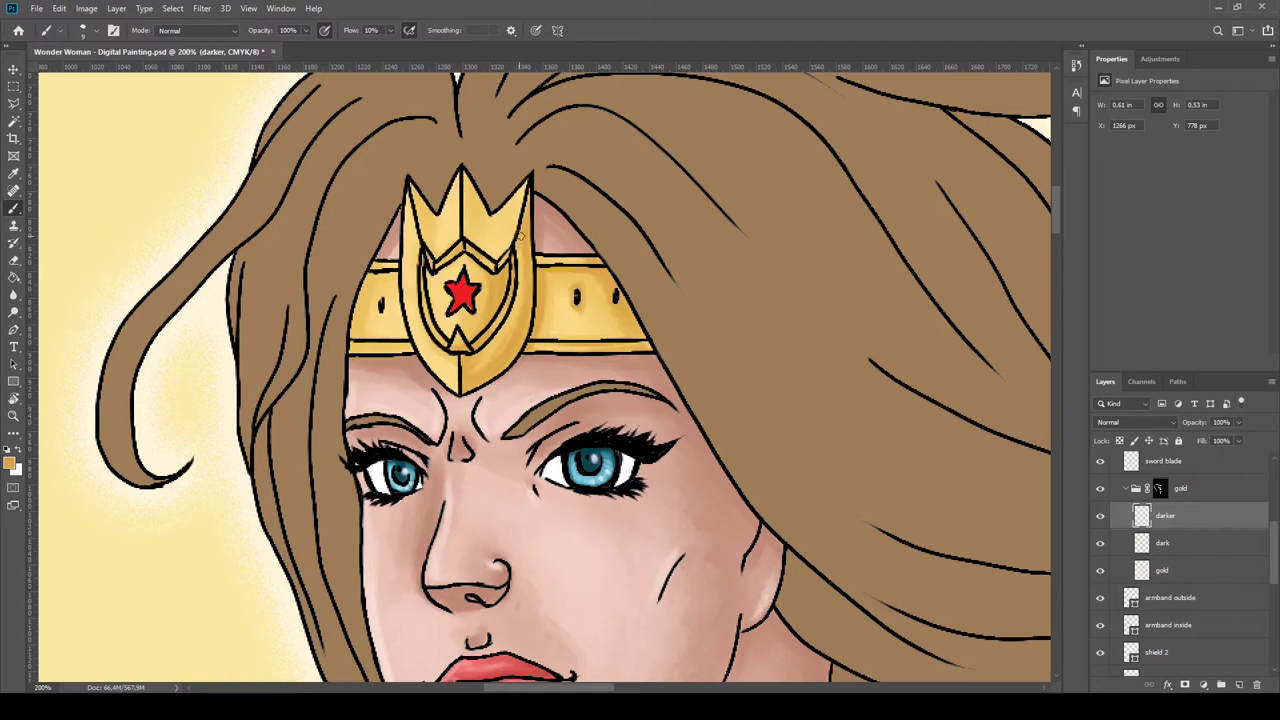
left_click_drag(468, 186, 426, 232)
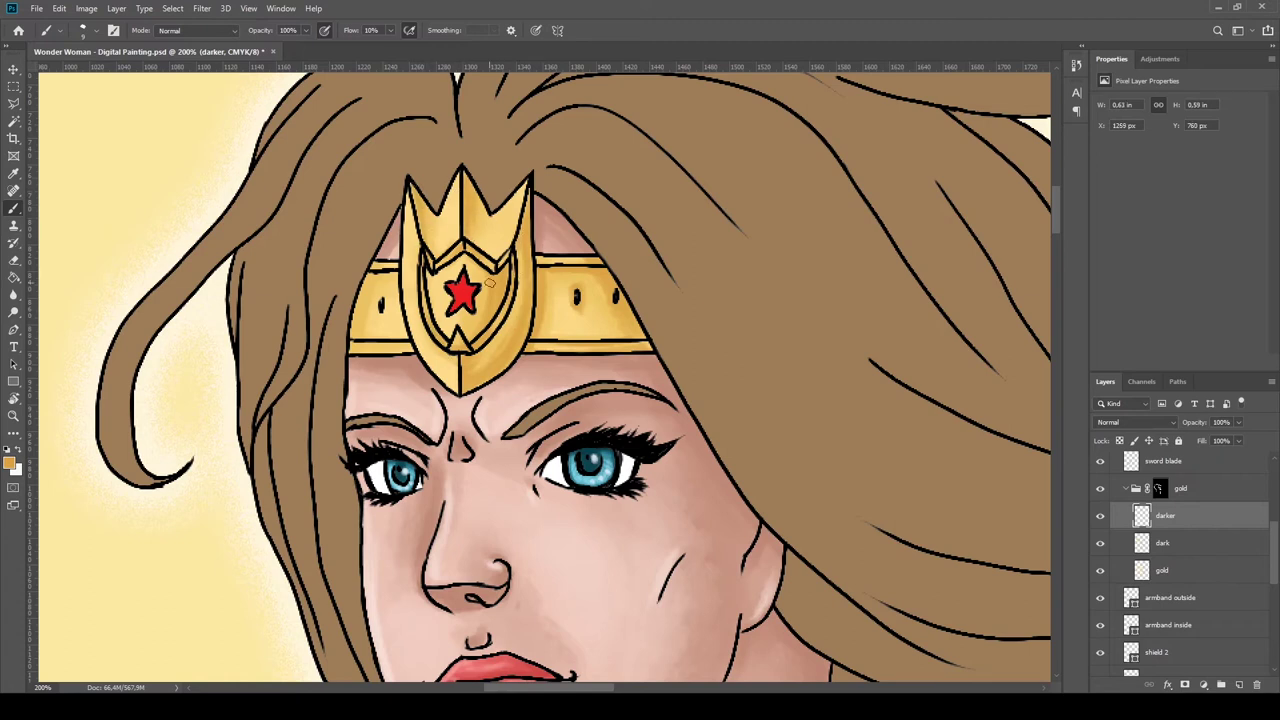
left_click_drag(352, 309, 376, 265)
mouse_move(365, 323)
left_mouse_down()
mouse_move(400, 352)
mouse_move(369, 278)
mouse_move(392, 277)
left_mouse_up()
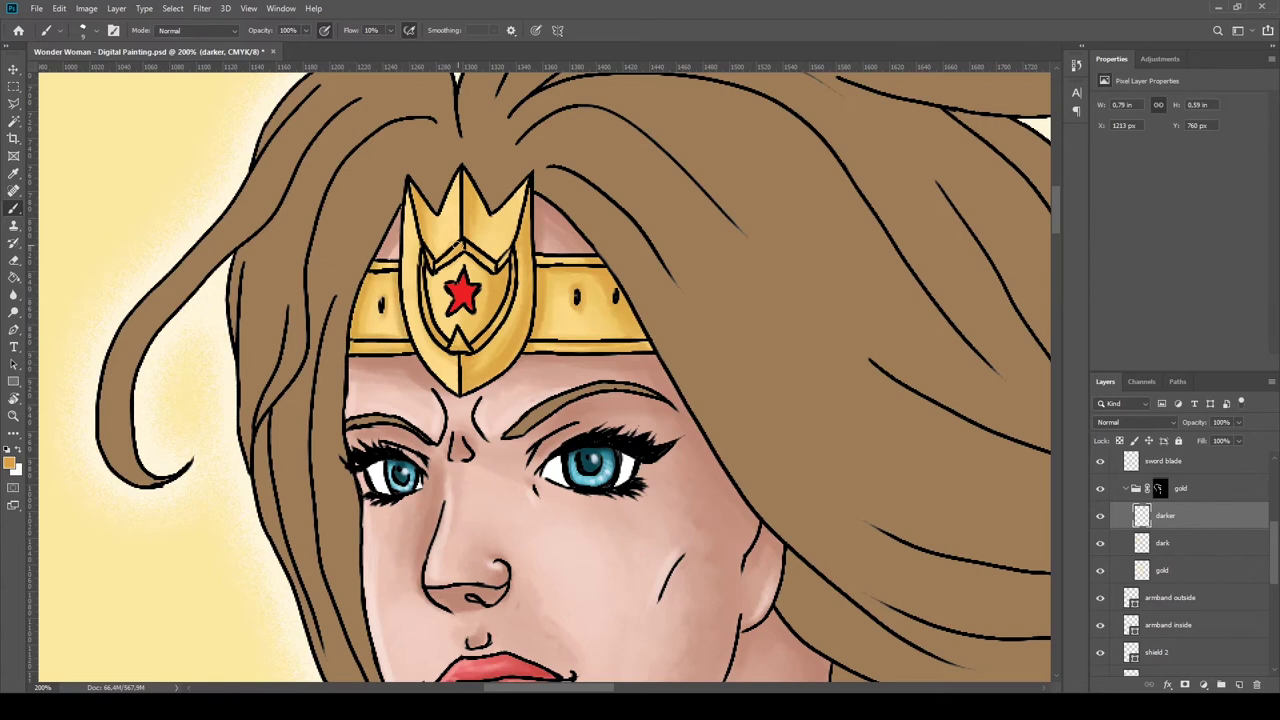
Shade the gold collar edge under the scarf.
key("z")
left_click(676, 310, "alt")
left_click(676, 310, "alt")
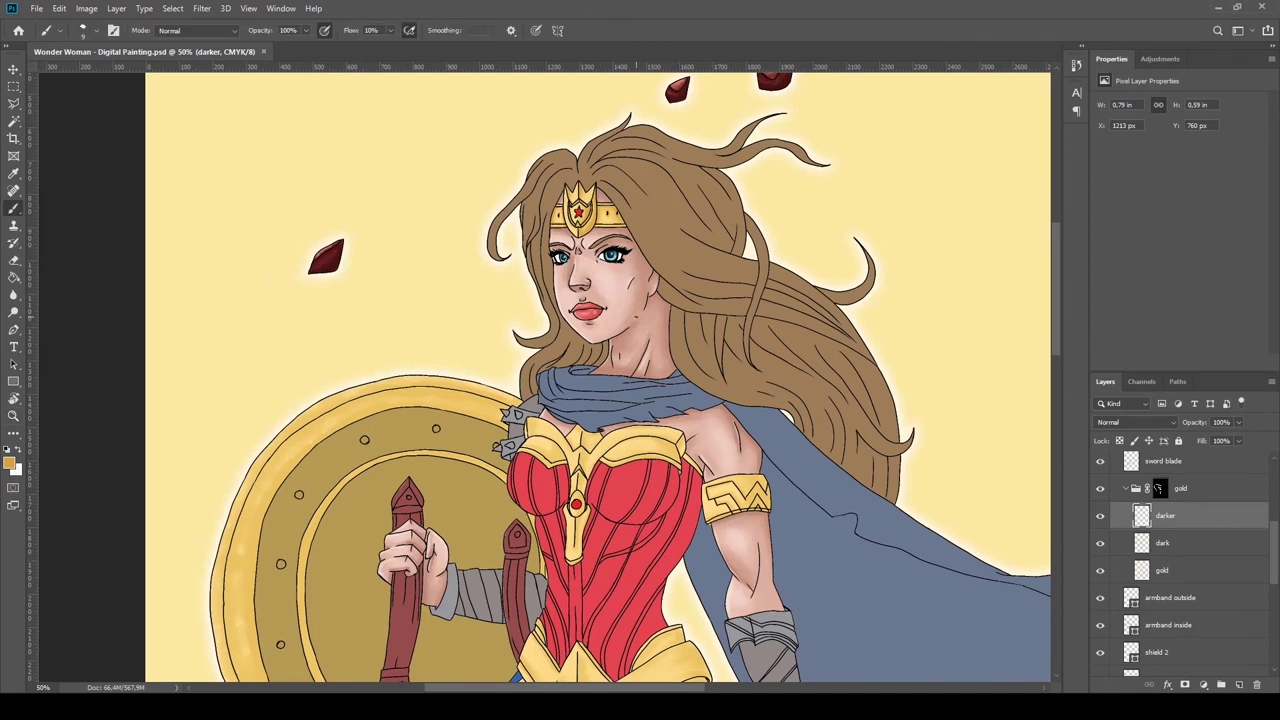
left_click(603, 376)
left_click(597, 385)
key("b")
mouse_move(518, 343)
left_mouse_down()
mouse_move(590, 388)
mouse_move(522, 424)
left_mouse_up()
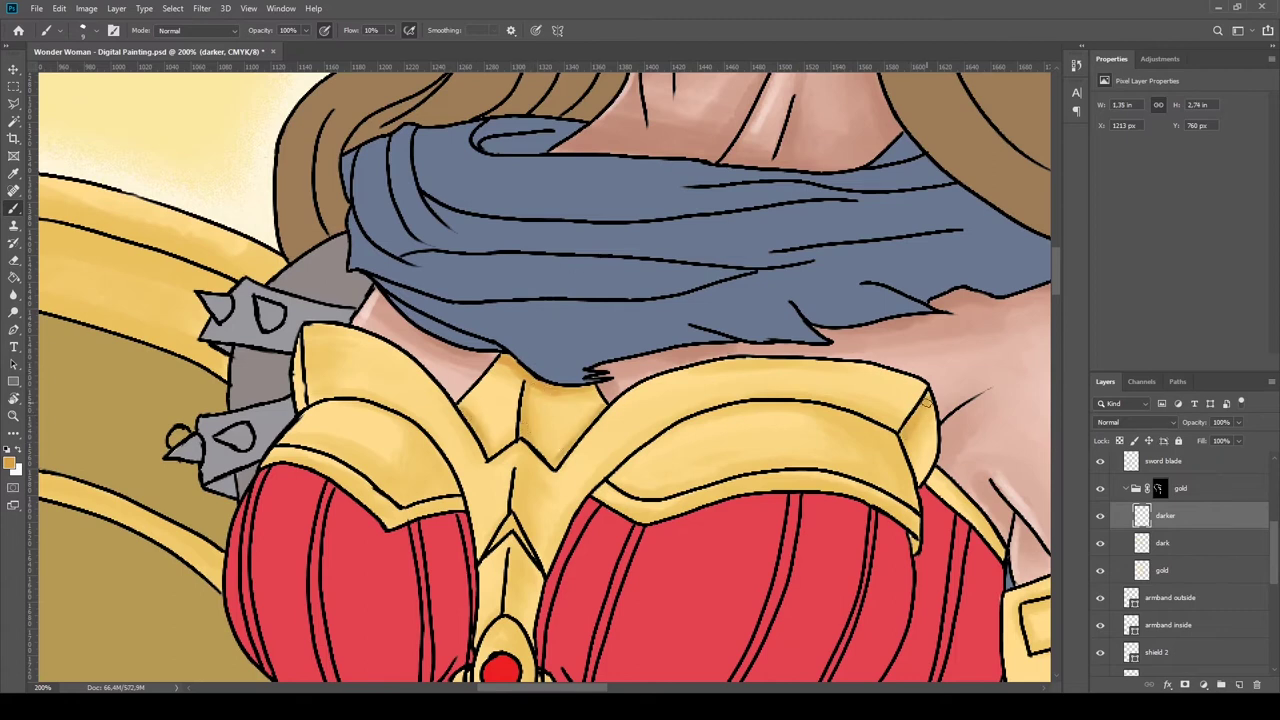
Shade the gold collar band across its middle, lower right edge and upper-right corner.
mouse_move(744, 405)
left_mouse_down()
mouse_move(824, 405)
mouse_move(690, 412)
left_mouse_up()
mouse_move(842, 490)
left_mouse_down()
mouse_move(860, 500)
mouse_move(654, 518)
left_mouse_up()
left_click_drag(600, 480, 671, 428)
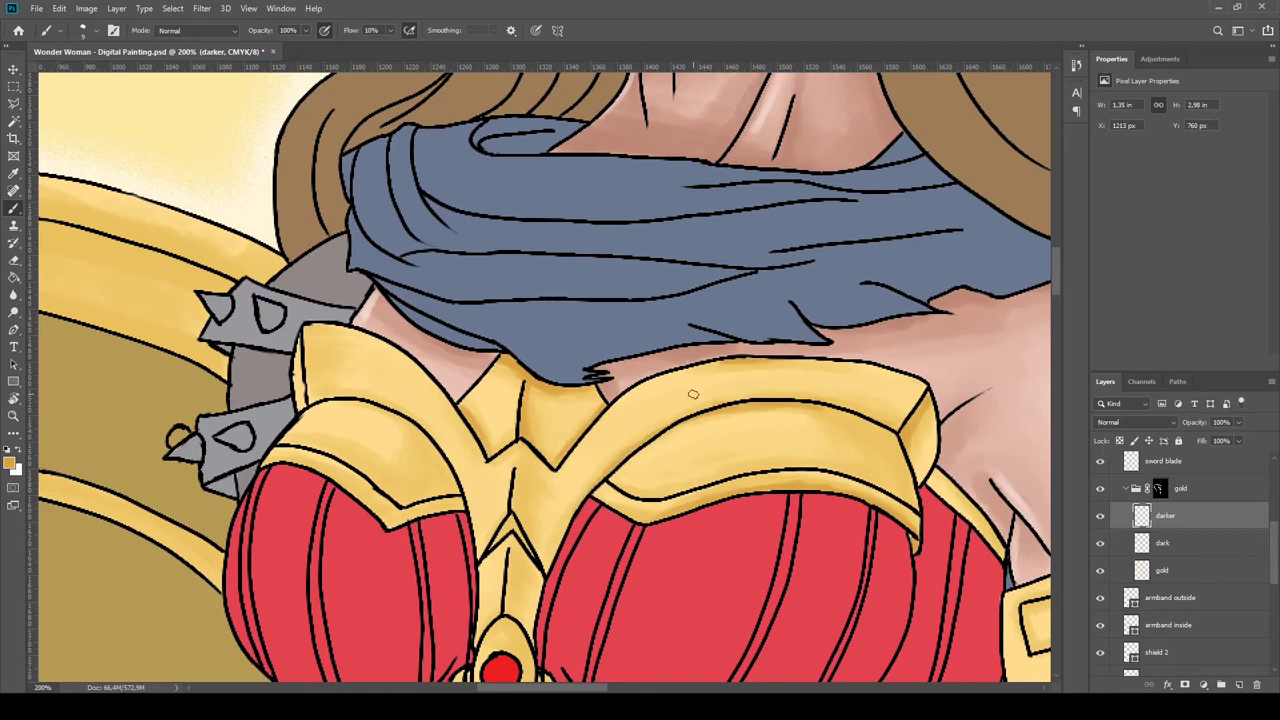
mouse_move(910, 505)
left_mouse_down()
mouse_move(790, 476)
mouse_move(645, 495)
left_mouse_up()
mouse_move(866, 424)
left_mouse_down()
mouse_move(890, 456)
mouse_move(879, 477)
left_mouse_up()
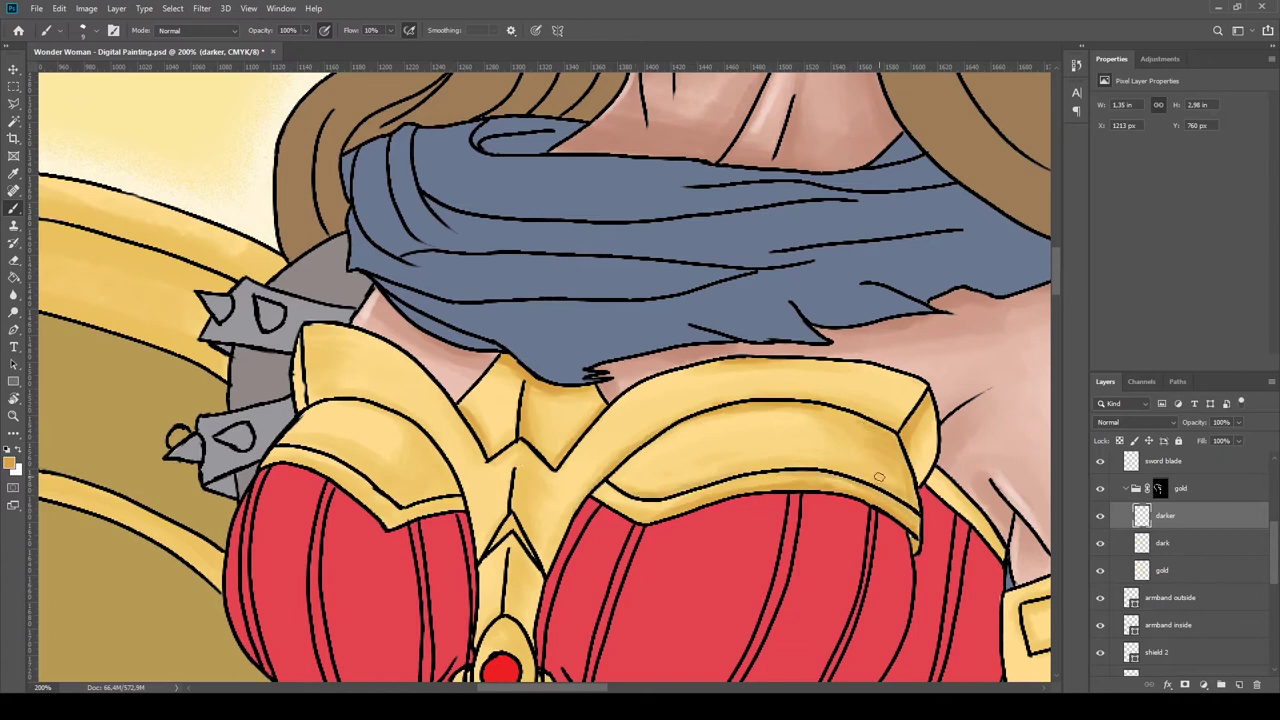
left_click_drag(862, 420, 820, 402)
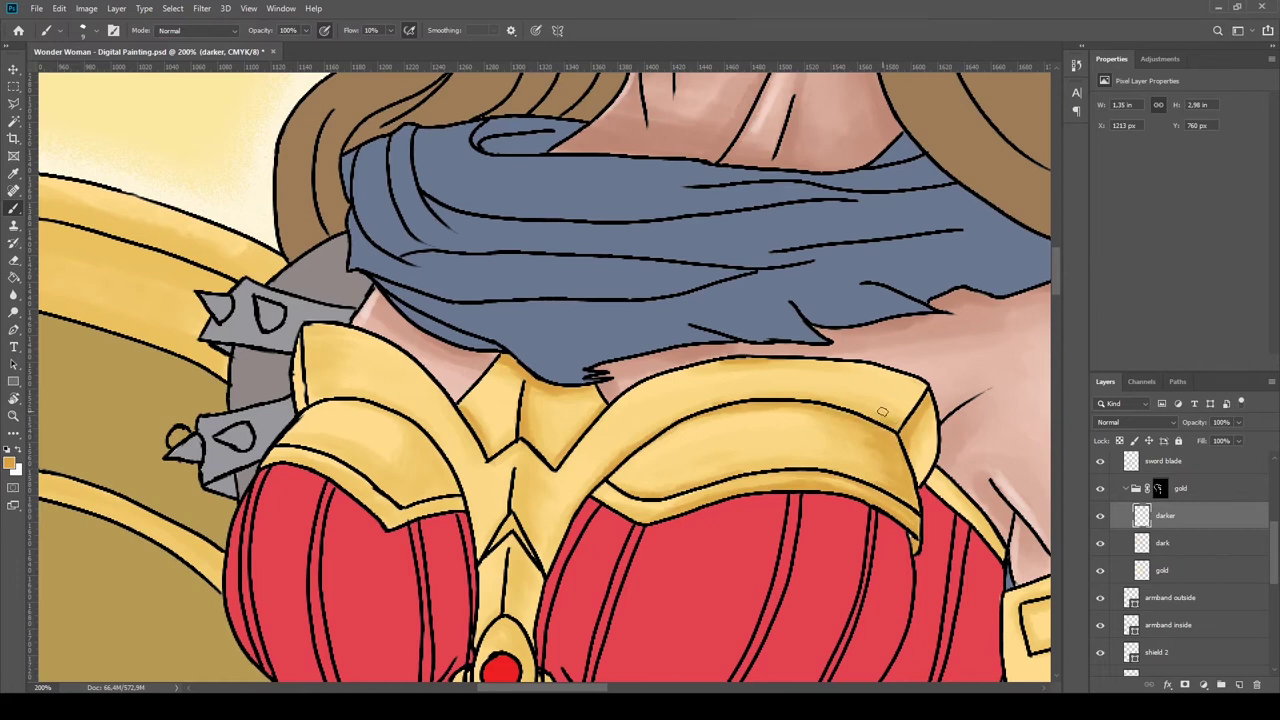
left_click_drag(913, 398, 892, 422)
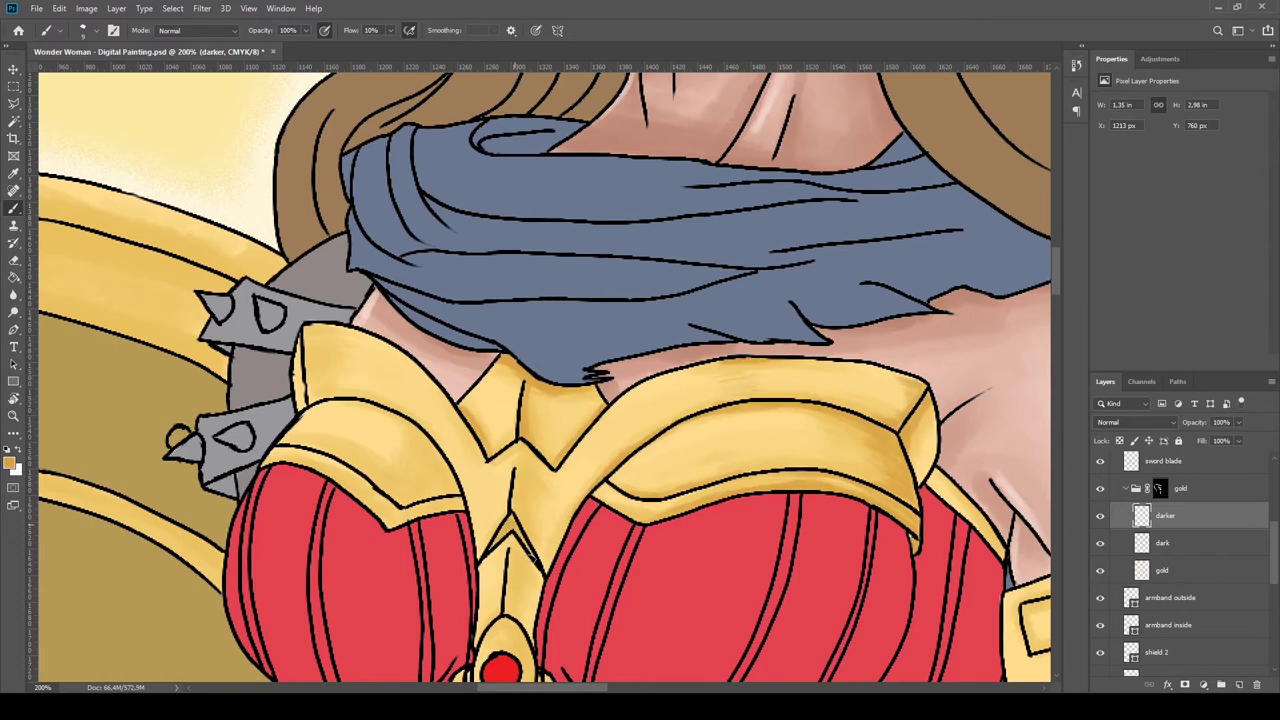
Darken the collar's centre piece, its left edge and the shoulder piece's lower edge.
left_click_drag(520, 448, 522, 508)
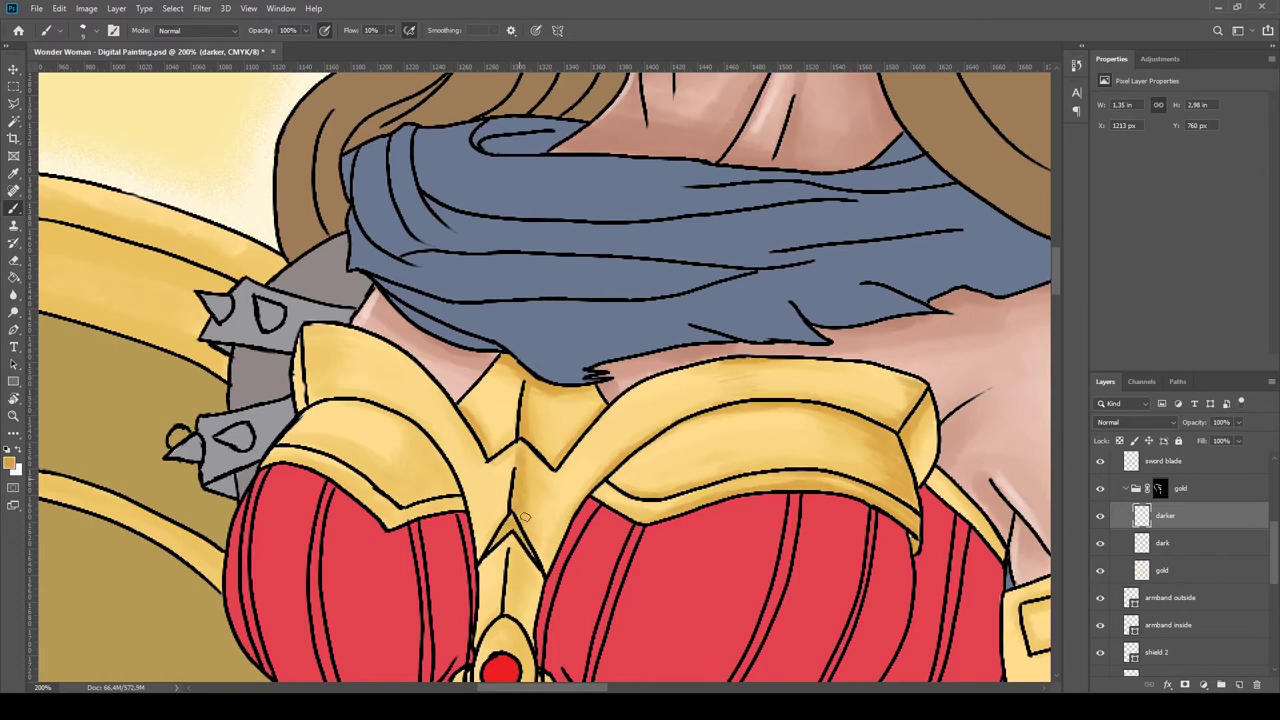
left_click_drag(305, 323, 317, 338)
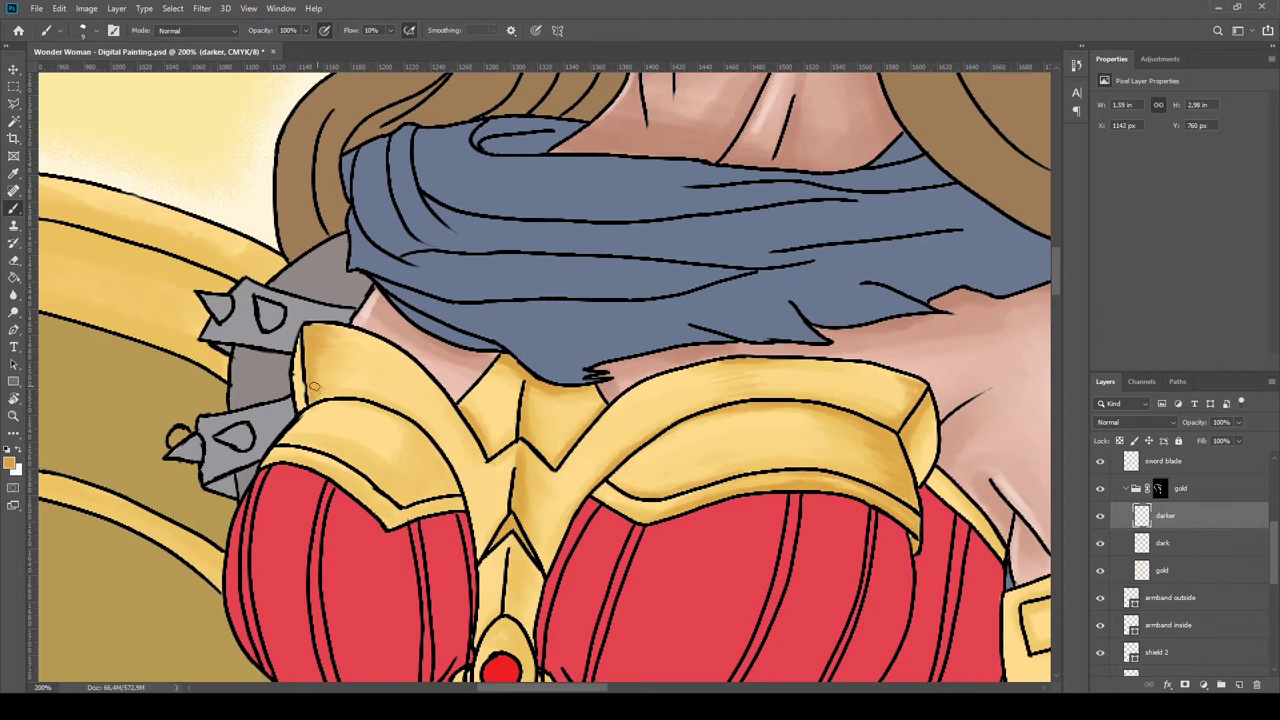
mouse_move(318, 347)
left_mouse_down()
mouse_move(300, 398)
mouse_move(445, 485)
left_mouse_up()
left_click_drag(305, 446, 420, 505)
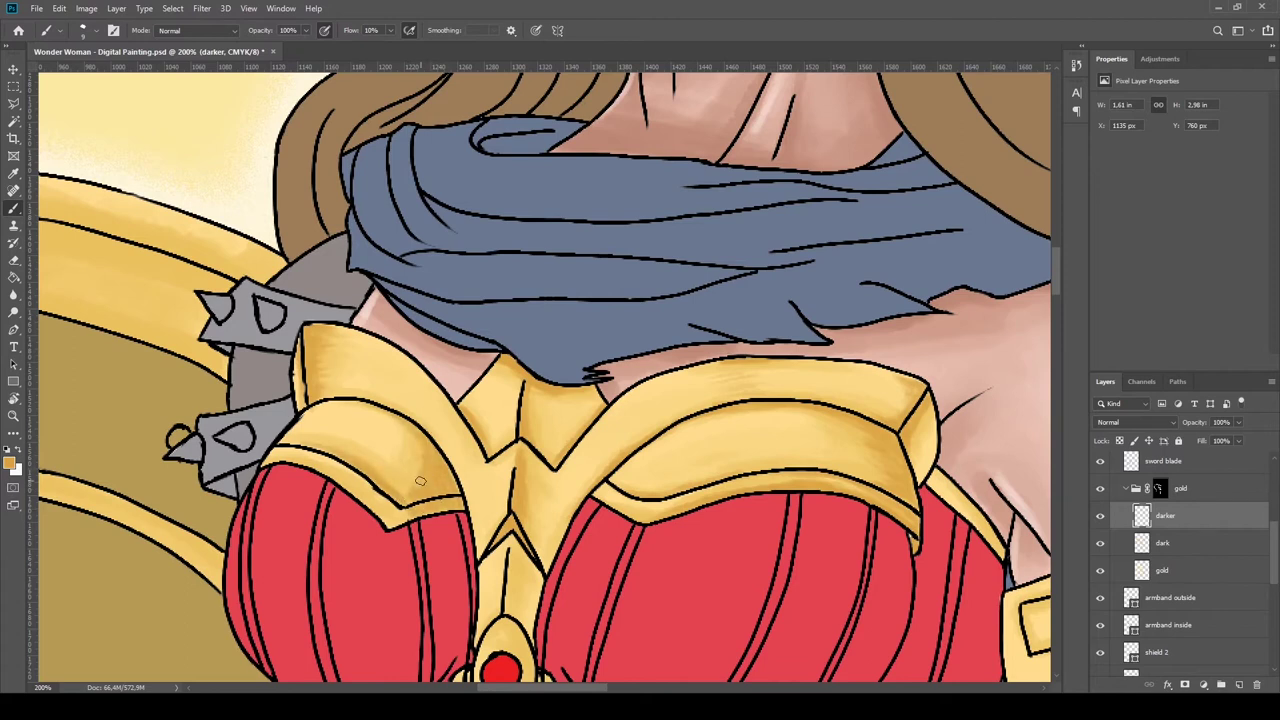
left_click_drag(388, 535, 337, 491)
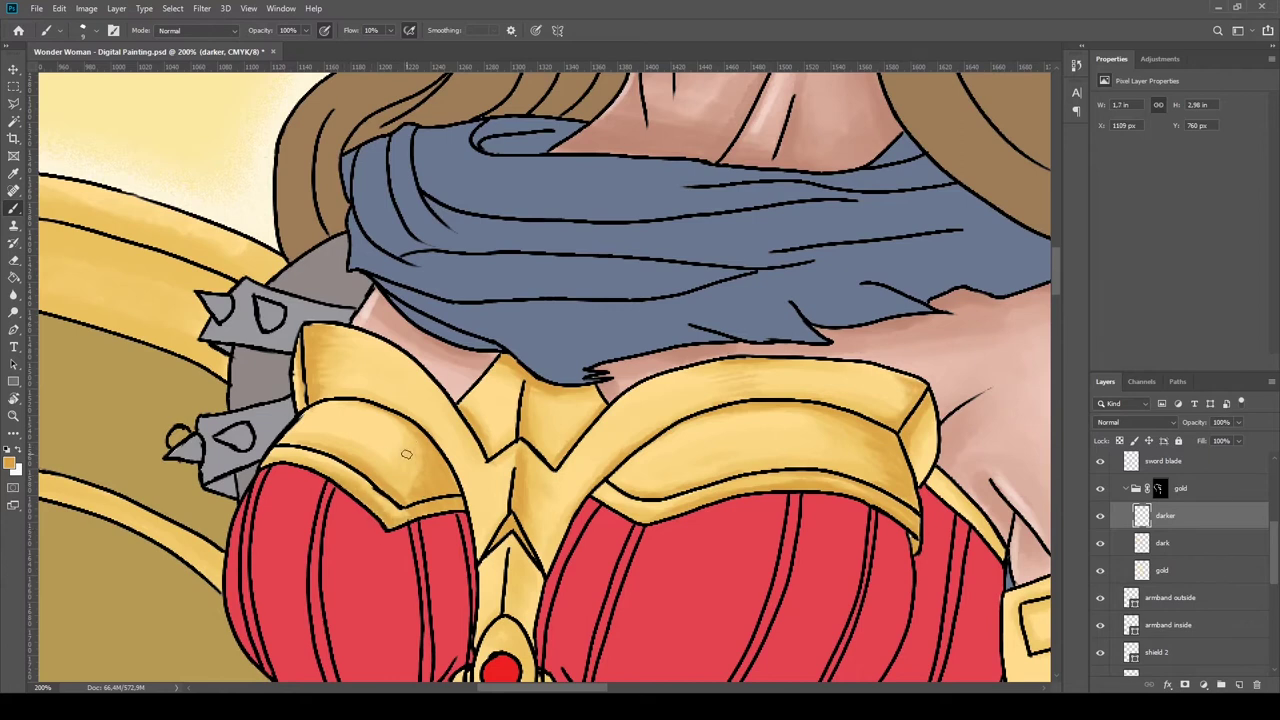
Shade the gold centre strip below the neckline and red gem darker.
scroll(470, 460, "down", 2)
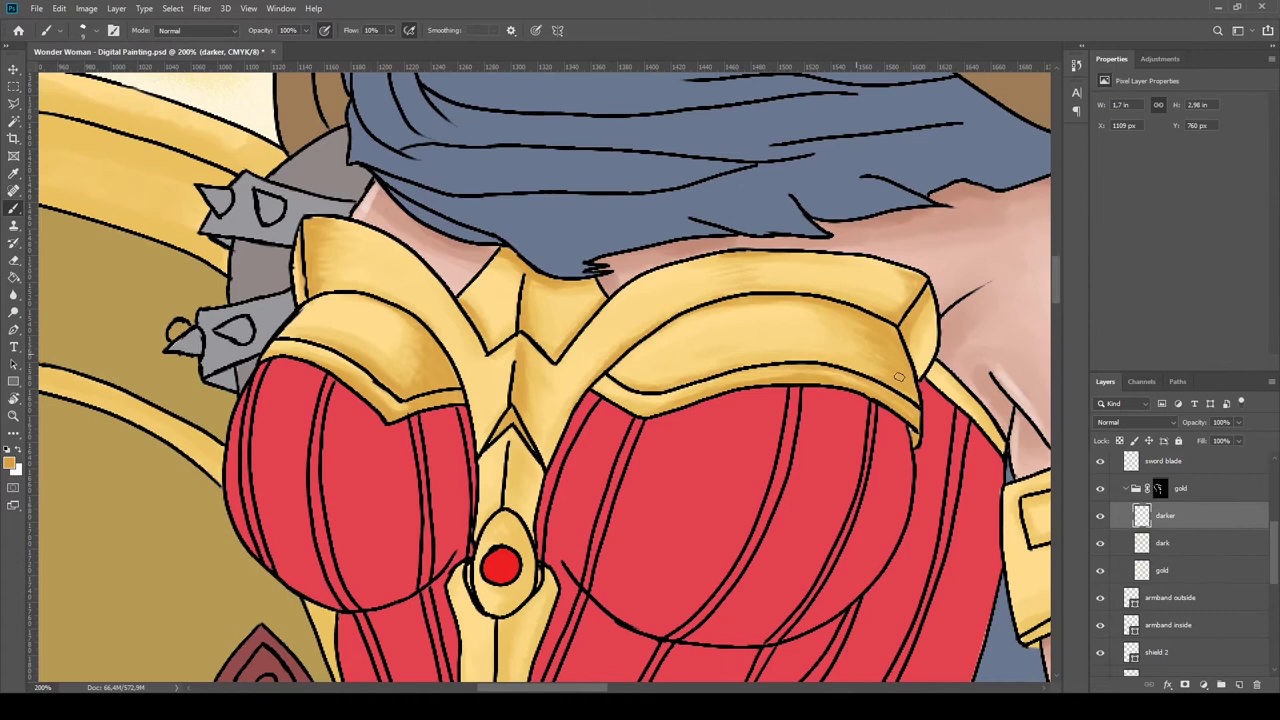
left_click_drag(513, 438, 512, 505)
scroll(506, 492, "down", 2)
left_click_drag(514, 405, 520, 488)
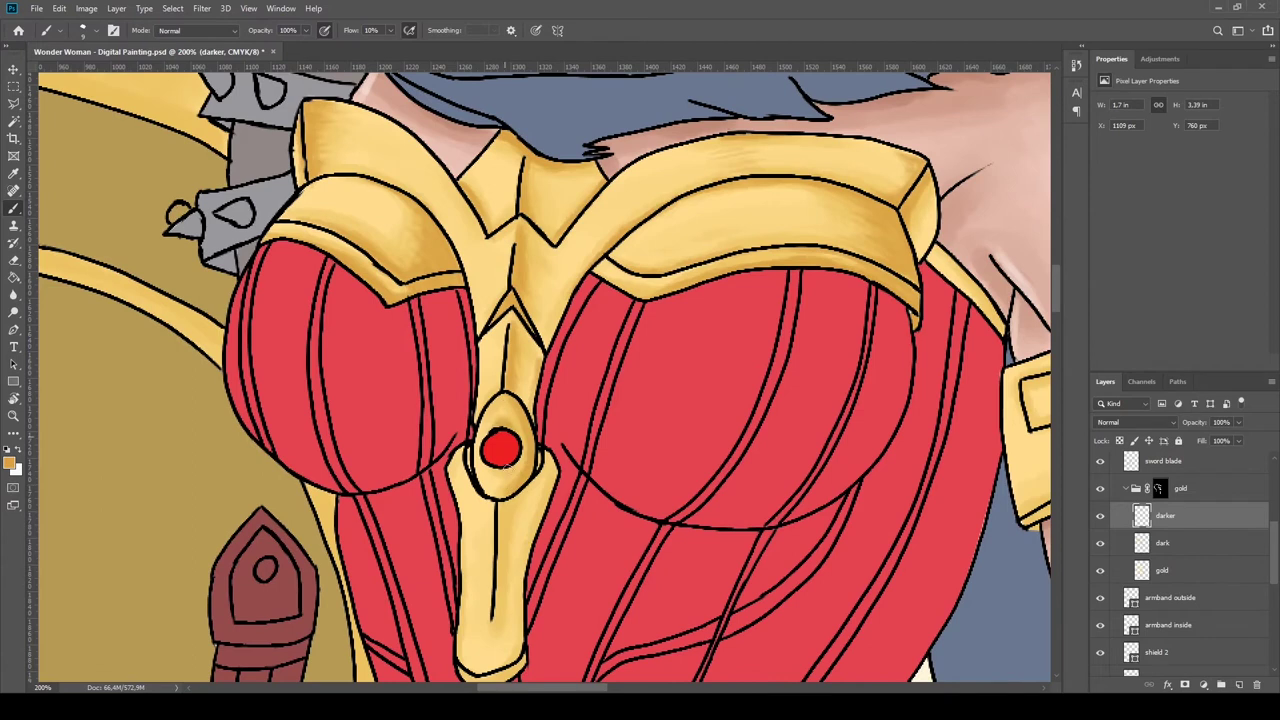
mouse_move(494, 524)
left_mouse_down()
mouse_move(505, 615)
mouse_move(468, 593)
left_mouse_up()
scroll(505, 515, "down", 2)
scroll(468, 593, "up", 2)
Add darker gold to the right shoulder and the right side of the upper-arm armband.
left_click_drag(933, 277, 990, 333)
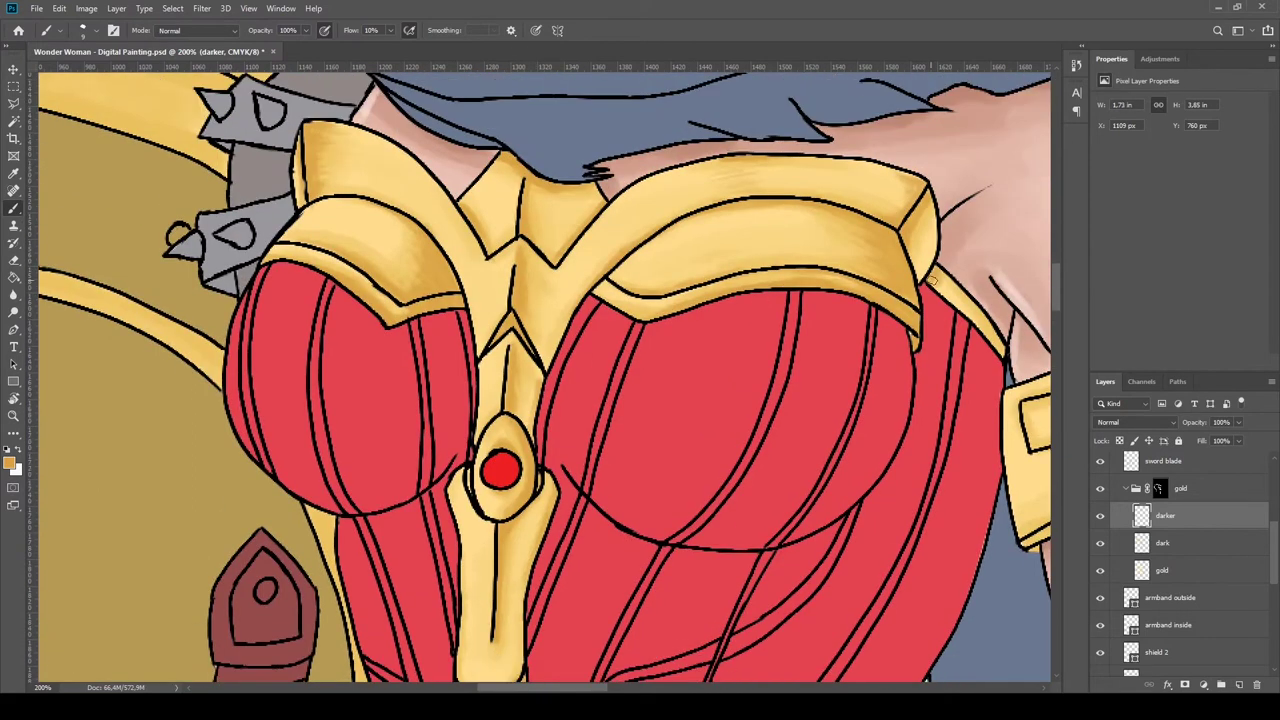
scroll(943, 255, "down", 3)
scroll(633, 204, "up", 1)
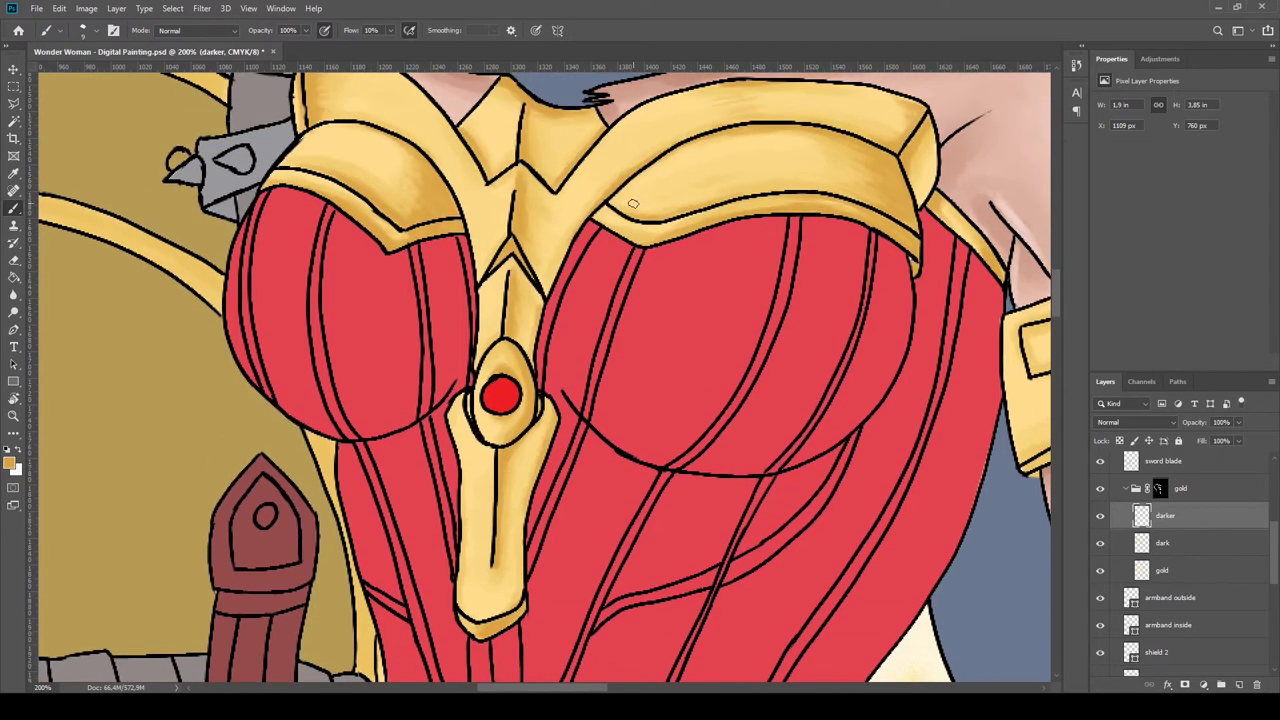
scroll(546, 323, "right", 5)
mouse_move(750, 334)
left_mouse_down()
mouse_move(790, 405)
mouse_move(780, 500)
left_mouse_up()
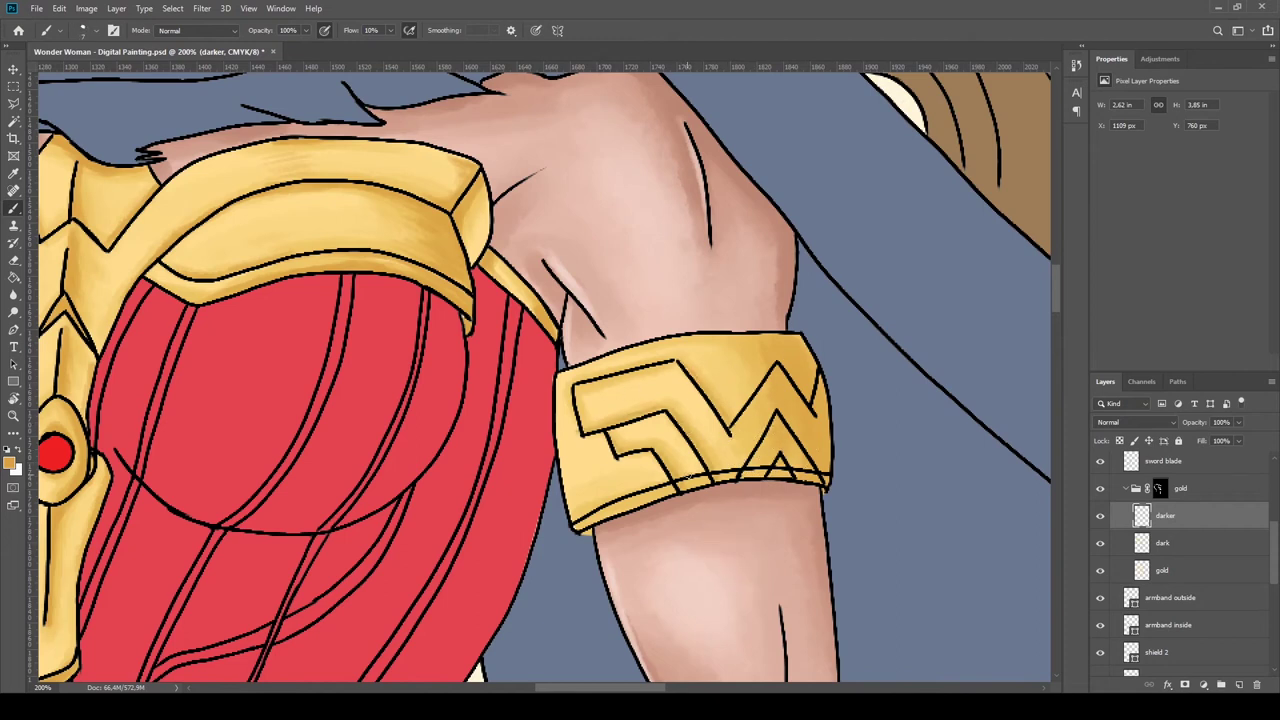
Darken the armband's lower edge, then the belt's upper edge and upper fold.
left_click_drag(712, 495, 601, 511)
scroll(546, 377, "down", 5)
scroll(440, 480, "up", 5)
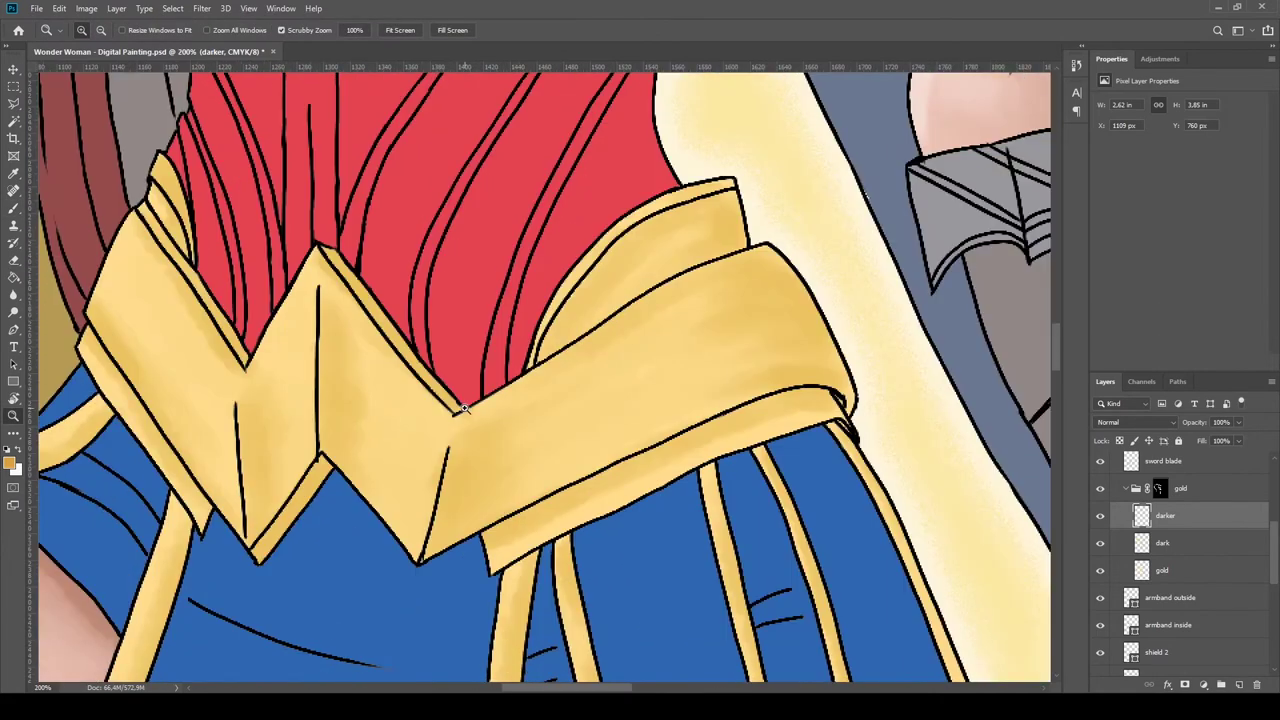
left_click_drag(732, 218, 640, 250)
mouse_move(604, 338)
left_mouse_down()
mouse_move(540, 392)
mouse_move(596, 300)
left_mouse_up()
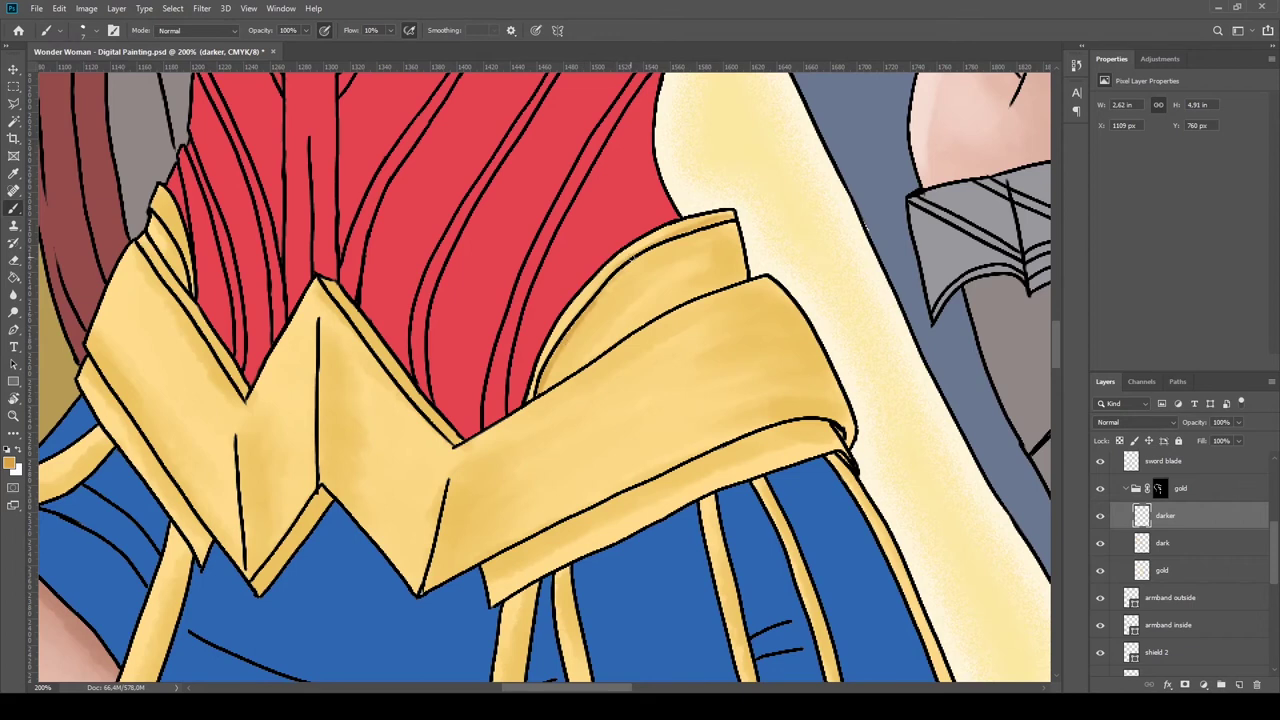
left_click_drag(701, 284, 656, 312)
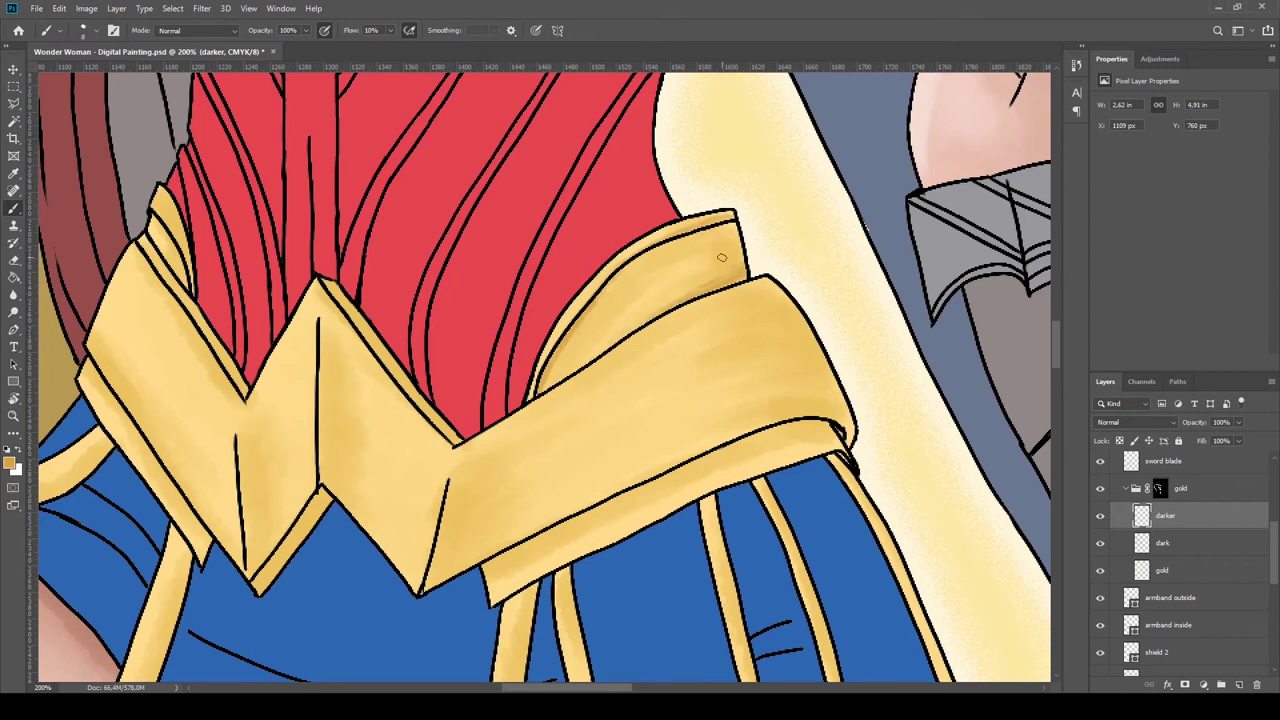
left_click_drag(721, 257, 650, 305)
mouse_move(735, 230)
left_mouse_down()
mouse_move(650, 255)
mouse_move(548, 372)
mouse_move(620, 255)
left_mouse_up()
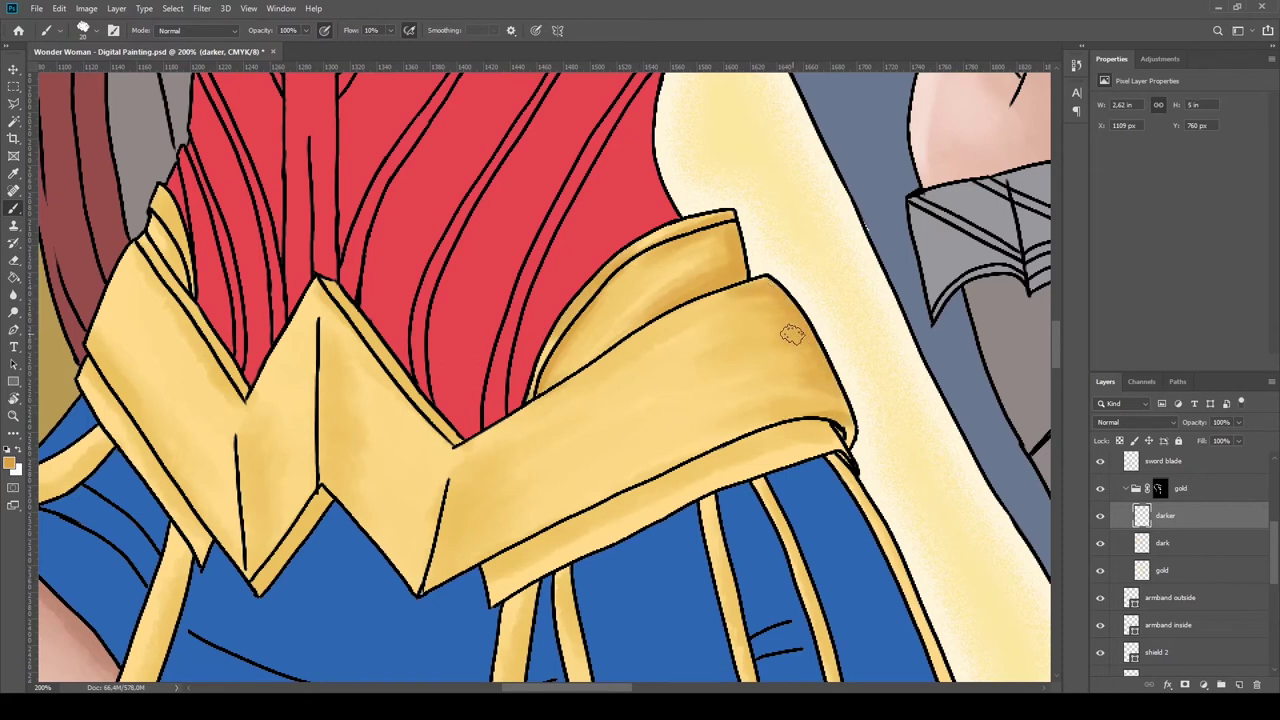
Shade the belt's lower fold, lower-left edge, vertical fold line and left facet darker gold.
mouse_move(826, 392)
left_mouse_down()
mouse_move(845, 432)
mouse_move(515, 556)
left_mouse_up()
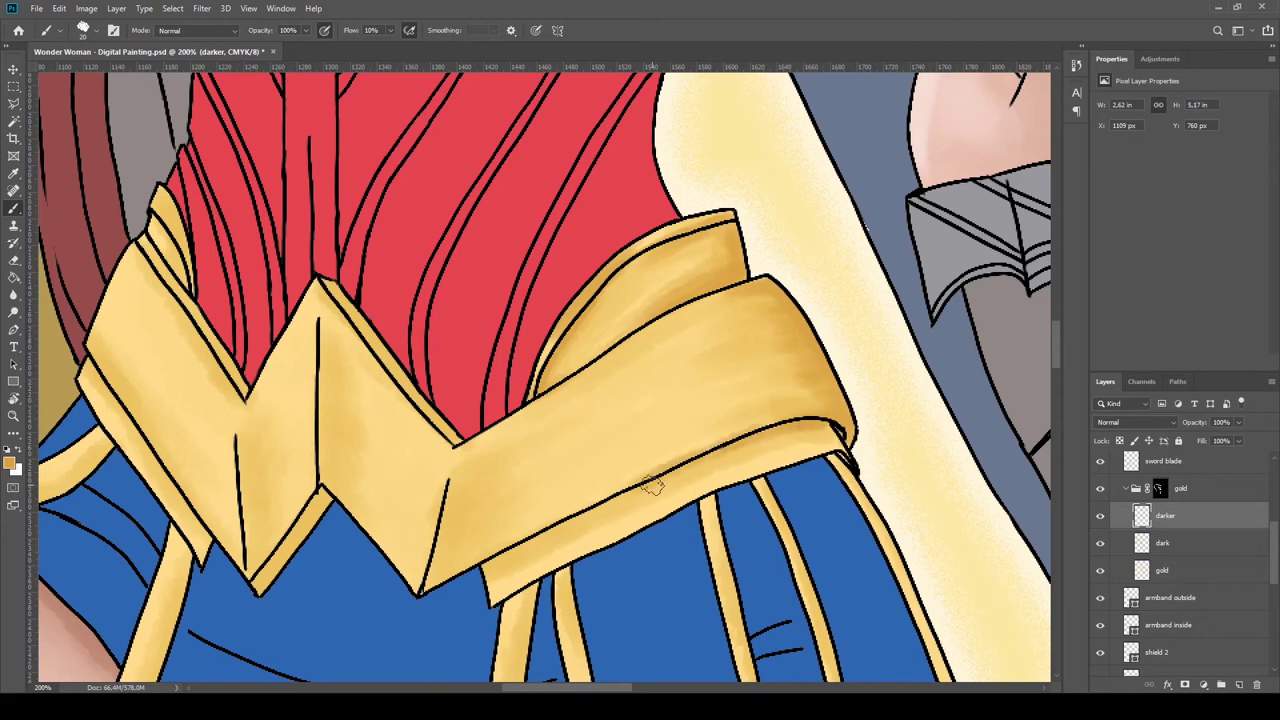
left_click_drag(650, 333, 600, 352)
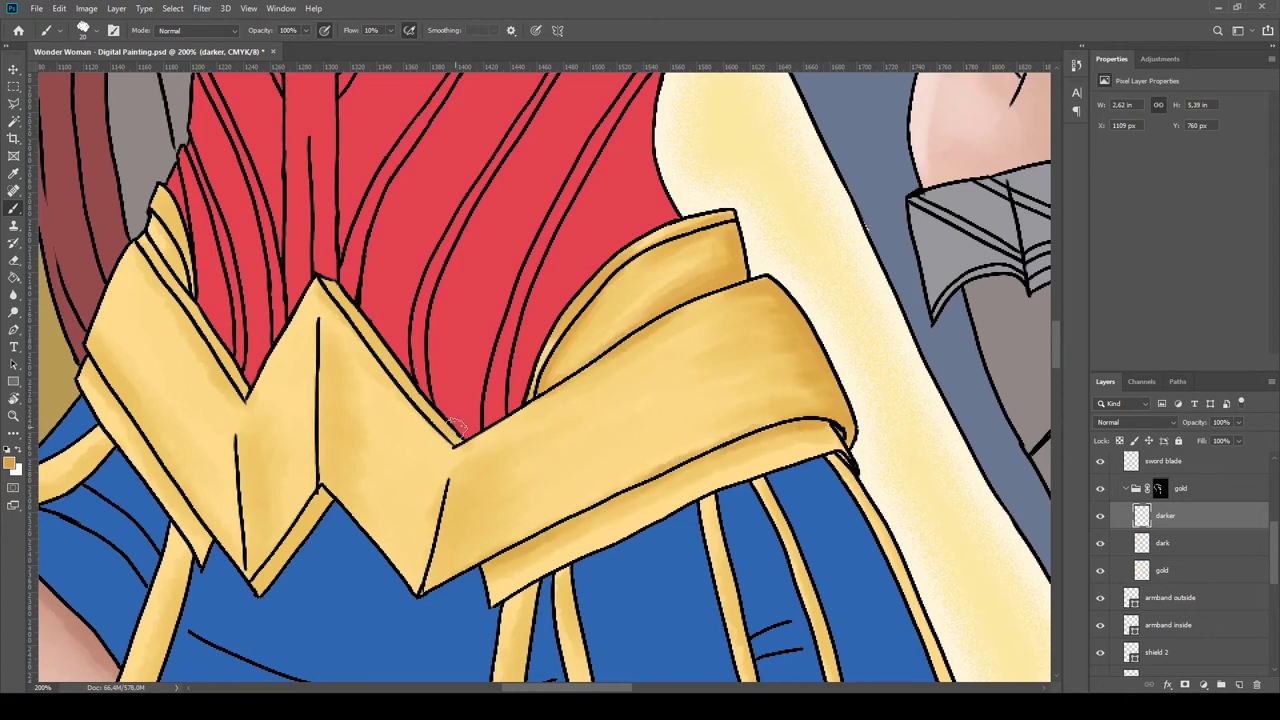
mouse_move(432, 580)
left_mouse_down()
mouse_move(477, 509)
mouse_move(445, 526)
left_mouse_up()
left_click_drag(330, 333, 330, 455)
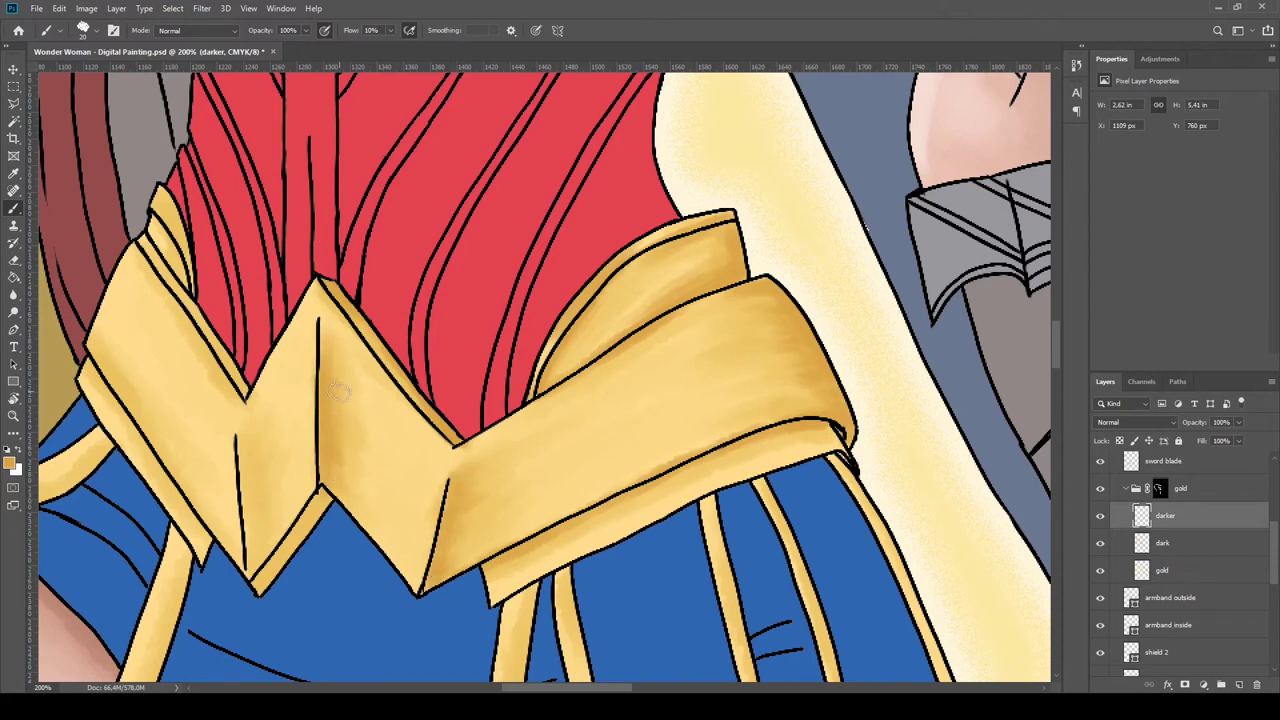
left_click_drag(260, 570, 255, 440)
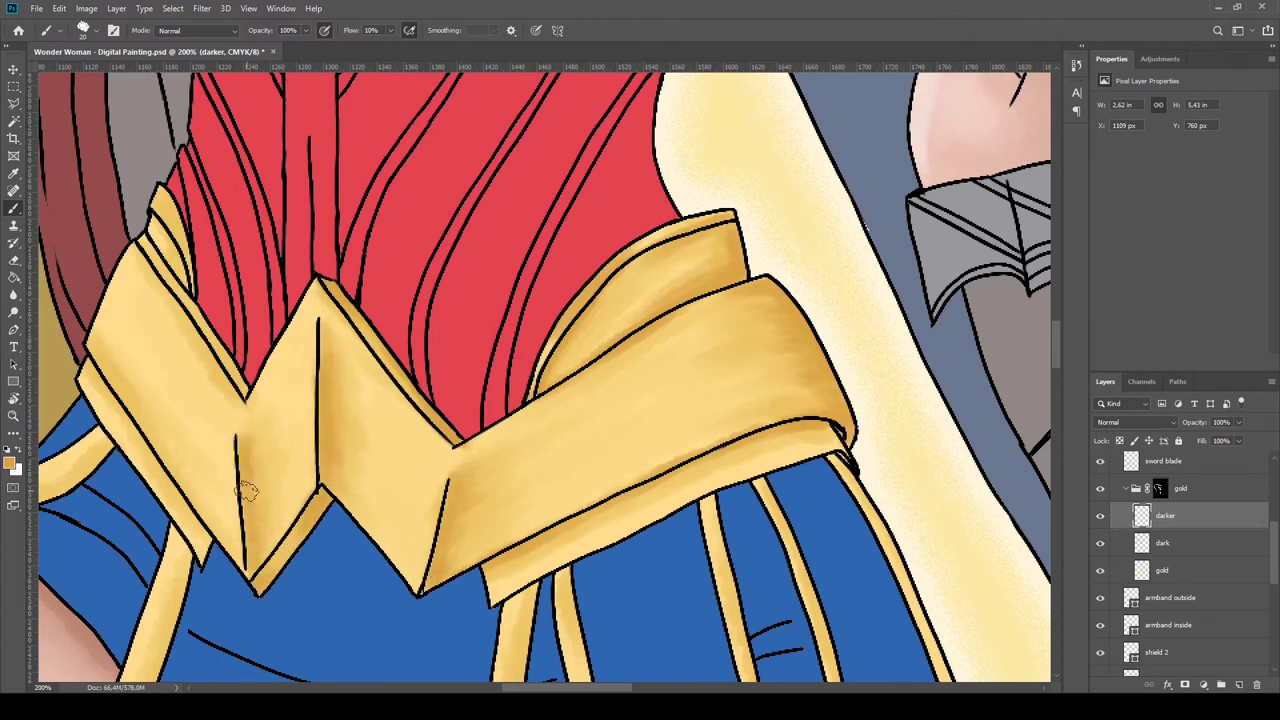
mouse_move(172, 307)
left_mouse_down()
mouse_move(160, 195)
mouse_move(190, 295)
left_mouse_up()
mouse_move(150, 240)
left_mouse_down()
mouse_move(95, 360)
mouse_move(210, 538)
left_mouse_up()
mouse_move(352, 425)
left_mouse_down()
mouse_move(463, 334)
mouse_move(457, 394)
mouse_move(343, 400)
mouse_move(440, 330)
mouse_move(466, 423)
left_mouse_up()
Shade the lower-left and right edges of the thigh's gold strap with darker gold.
left_click_drag(200, 480, 506, 352)
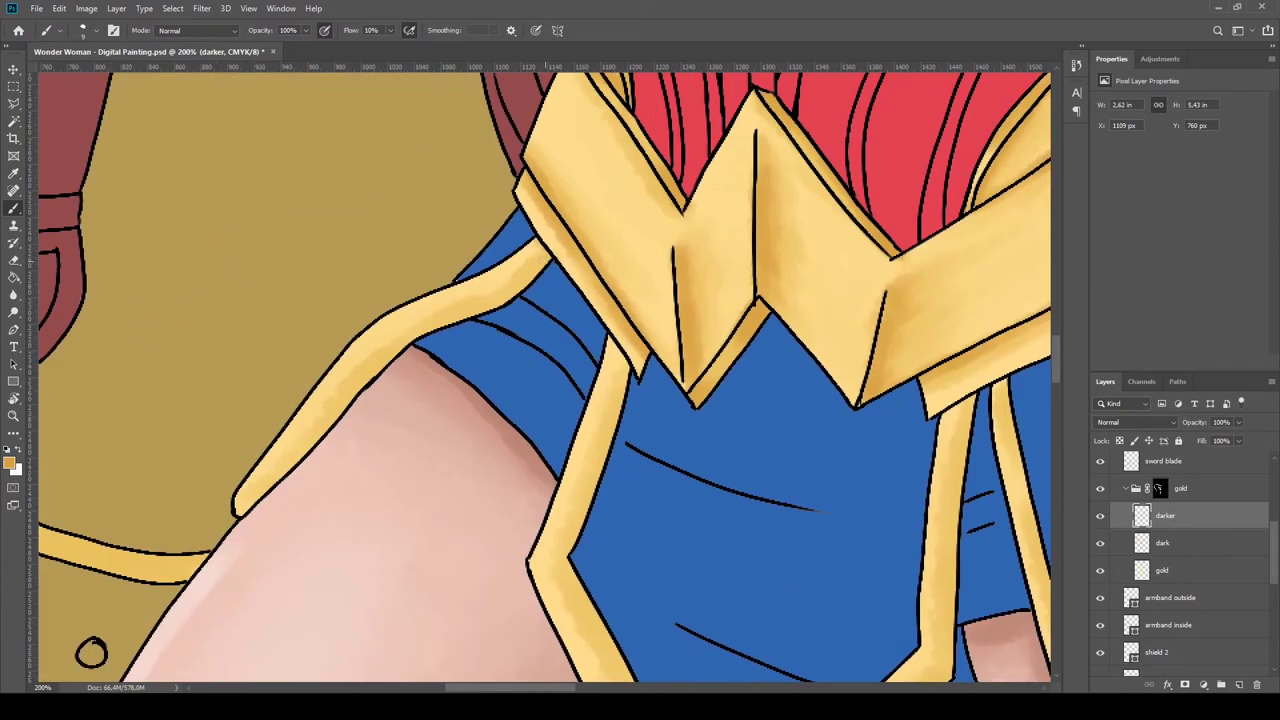
mouse_move(530, 268)
left_mouse_down()
mouse_move(430, 325)
mouse_move(228, 512)
left_mouse_up()
scroll(580, 420, "down", 1)
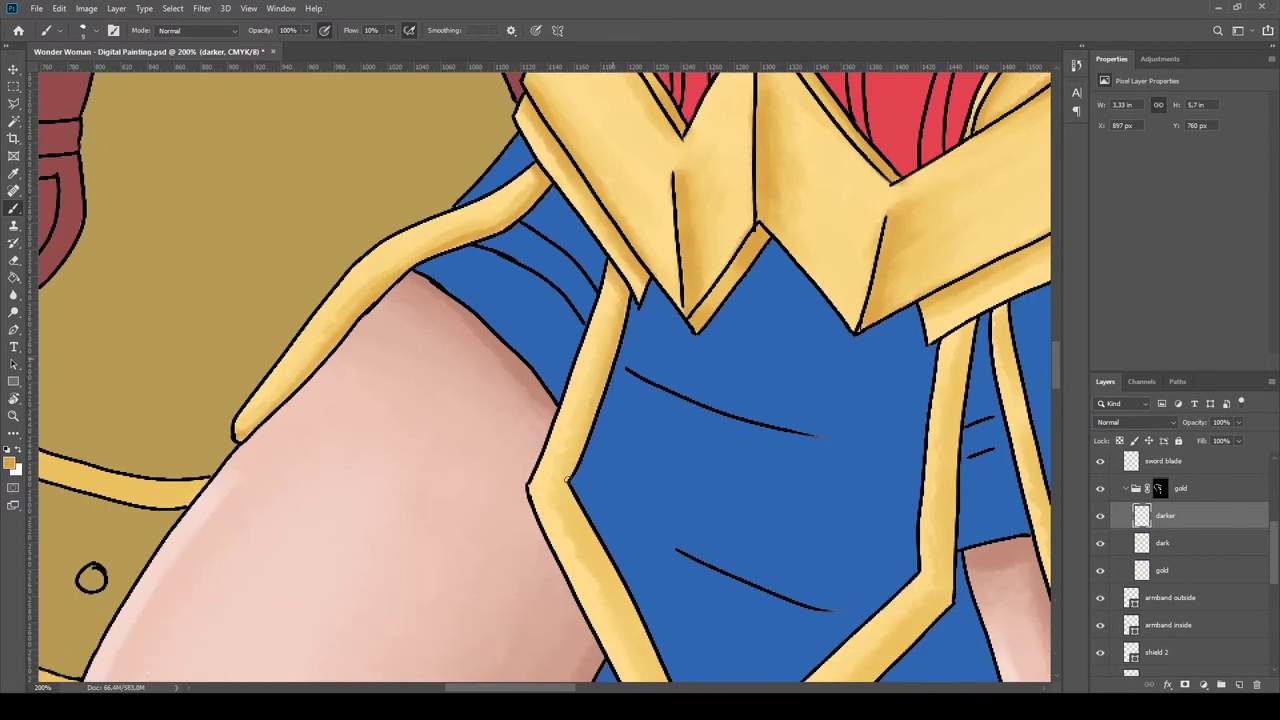
scroll(570, 360, "down", 2)
left_click_drag(570, 360, 705, 650)
scroll(718, 397, "down", 1)
scroll(978, 186, "down", 2)
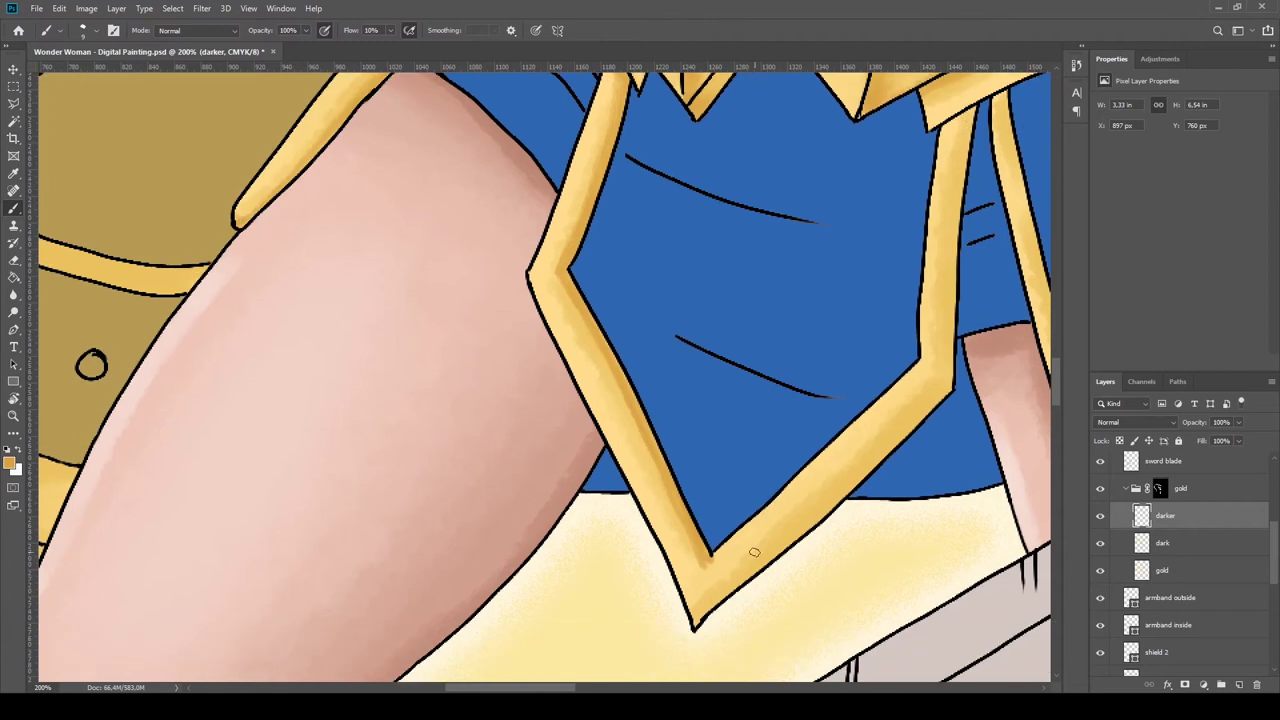
scroll(835, 500, "up", 1)
left_click_drag(940, 390, 715, 595)
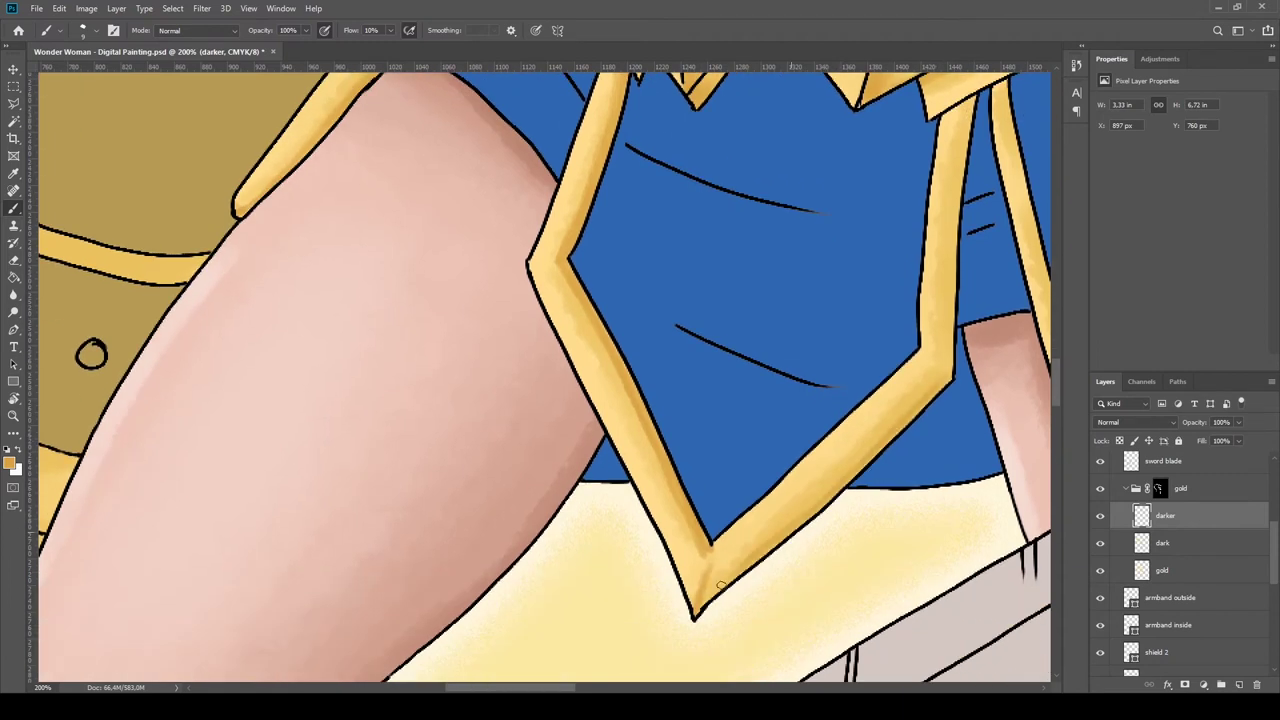
Darken the remaining strap edges and the lower edge of the shield's gold band.
scroll(715, 595, "up", 1)
left_click_drag(957, 195, 950, 440)
scroll(895, 508, "right", 4)
scroll(895, 508, "right", 6)
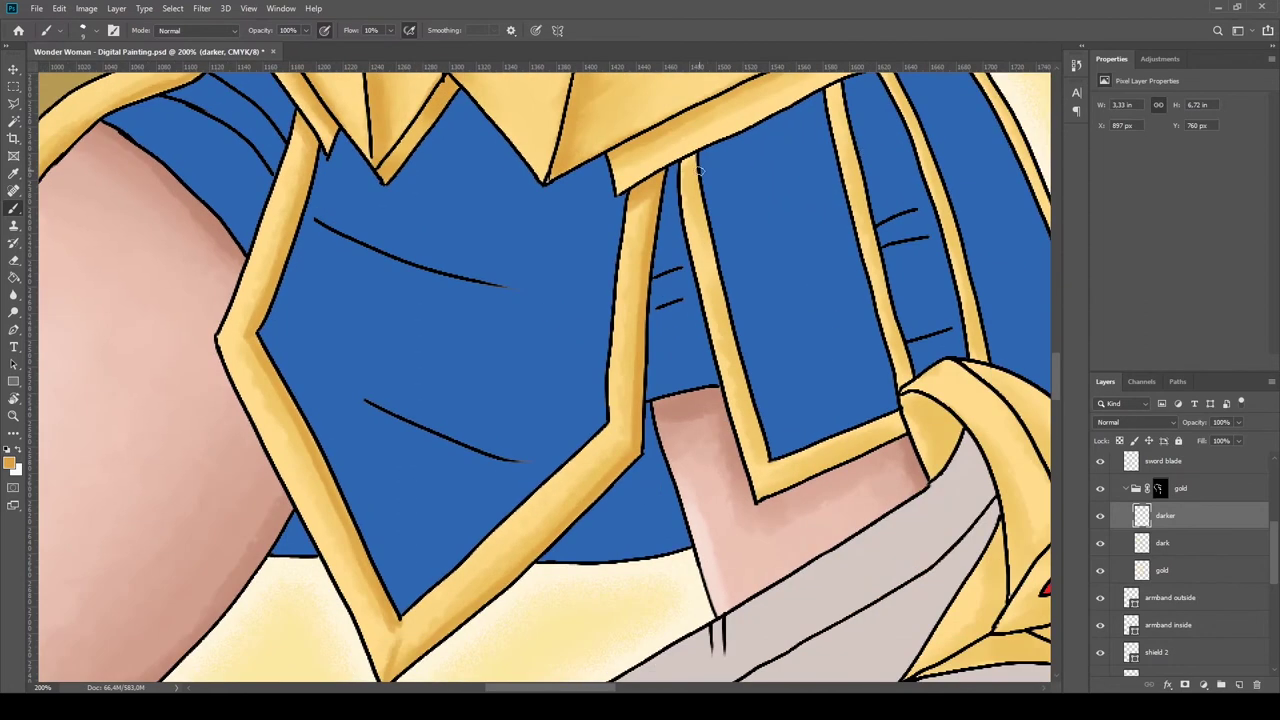
left_click_drag(712, 245, 884, 440)
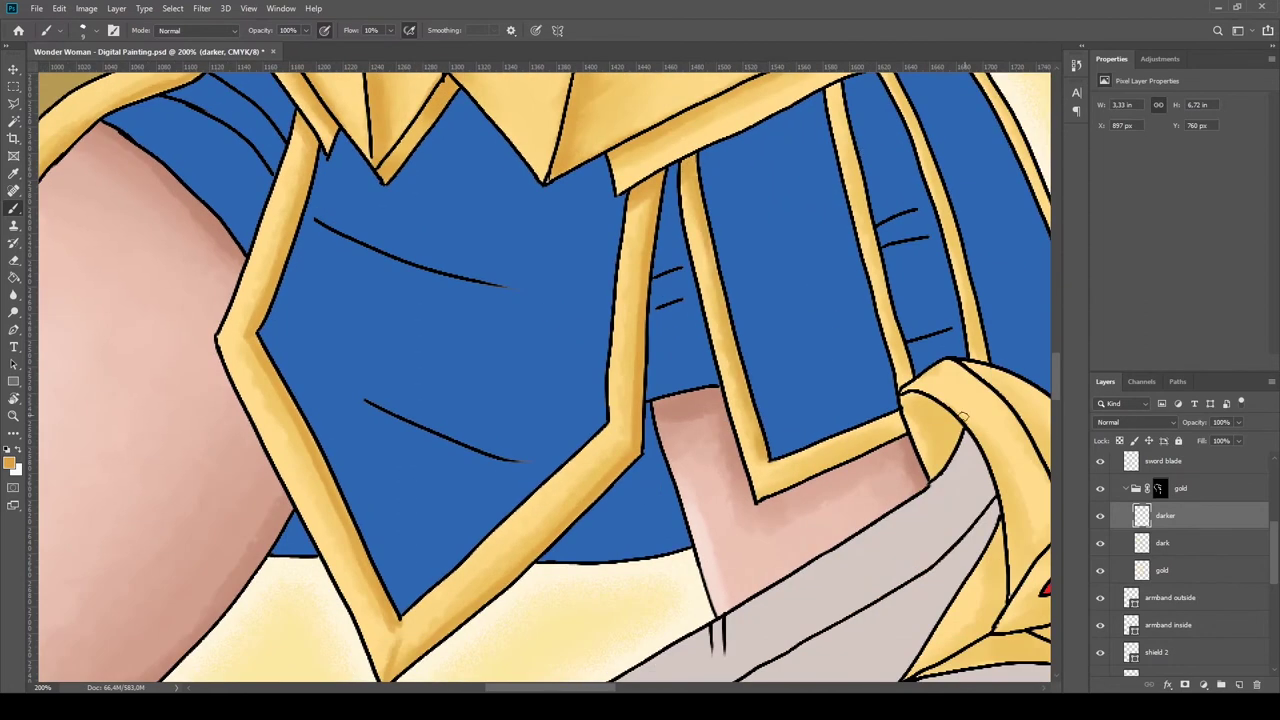
scroll(900, 200, "up", 2)
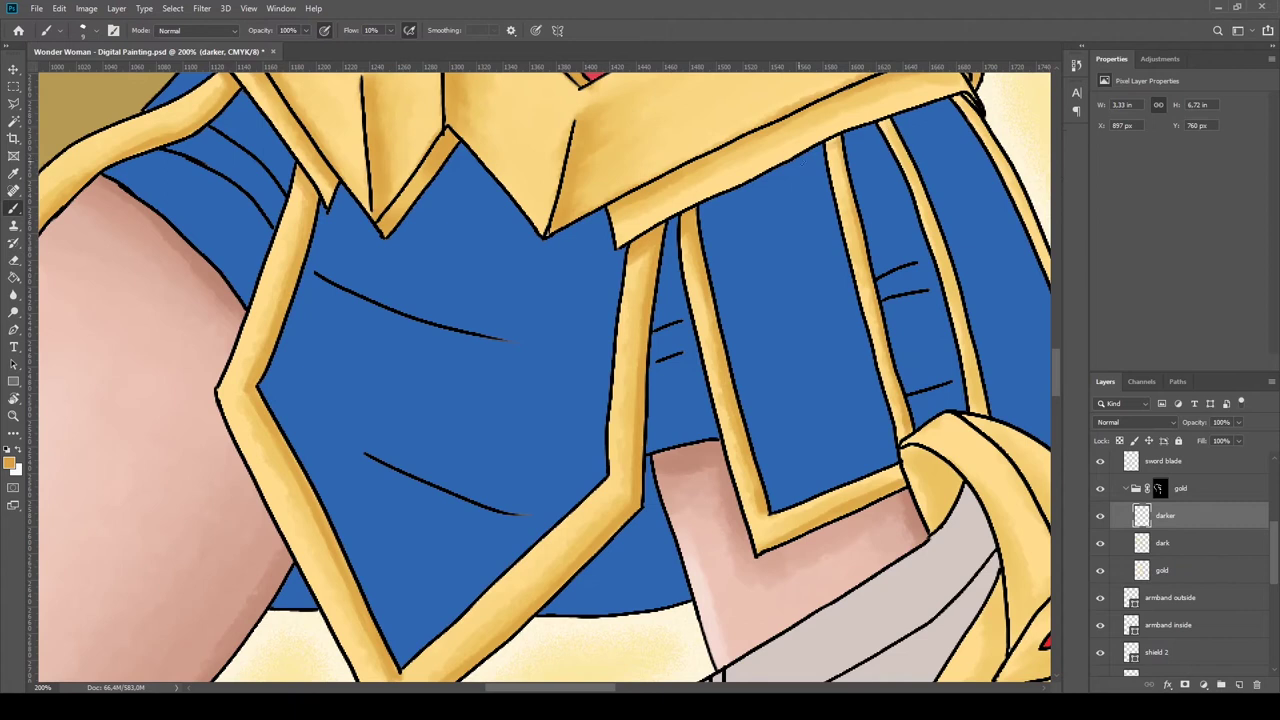
left_click_drag(888, 128, 978, 393)
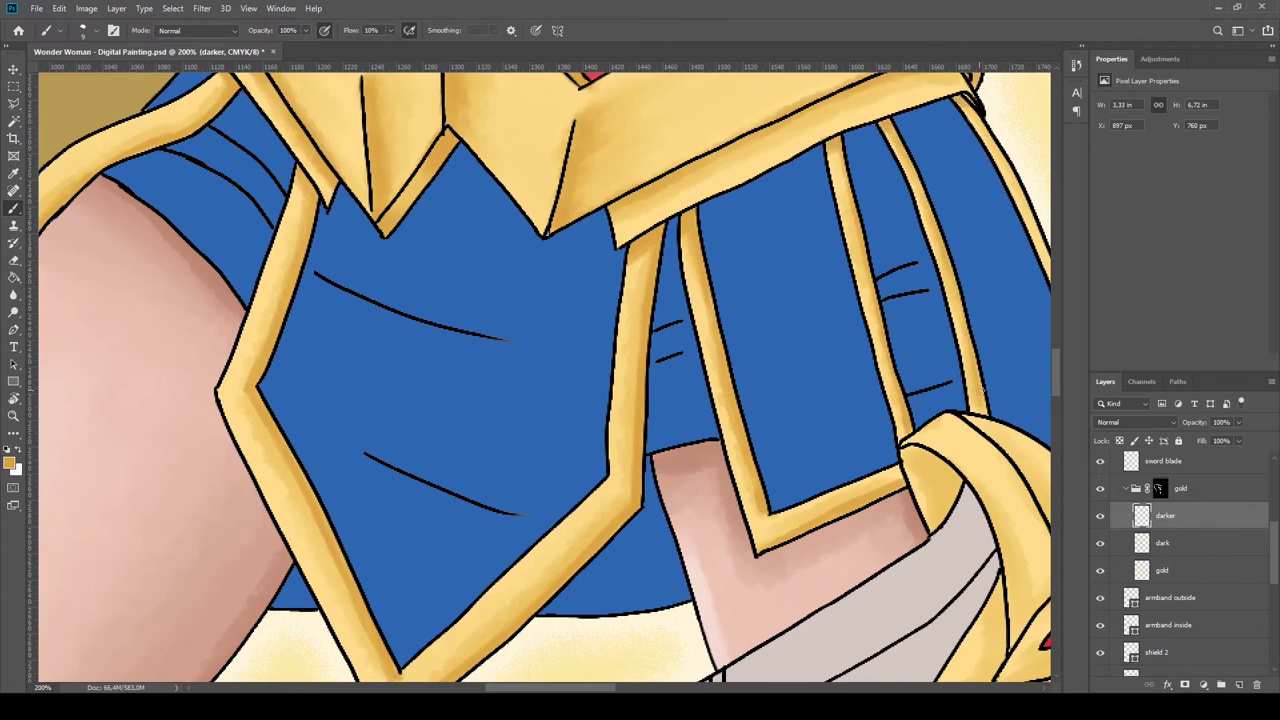
left_click_drag(938, 245, 765, 118)
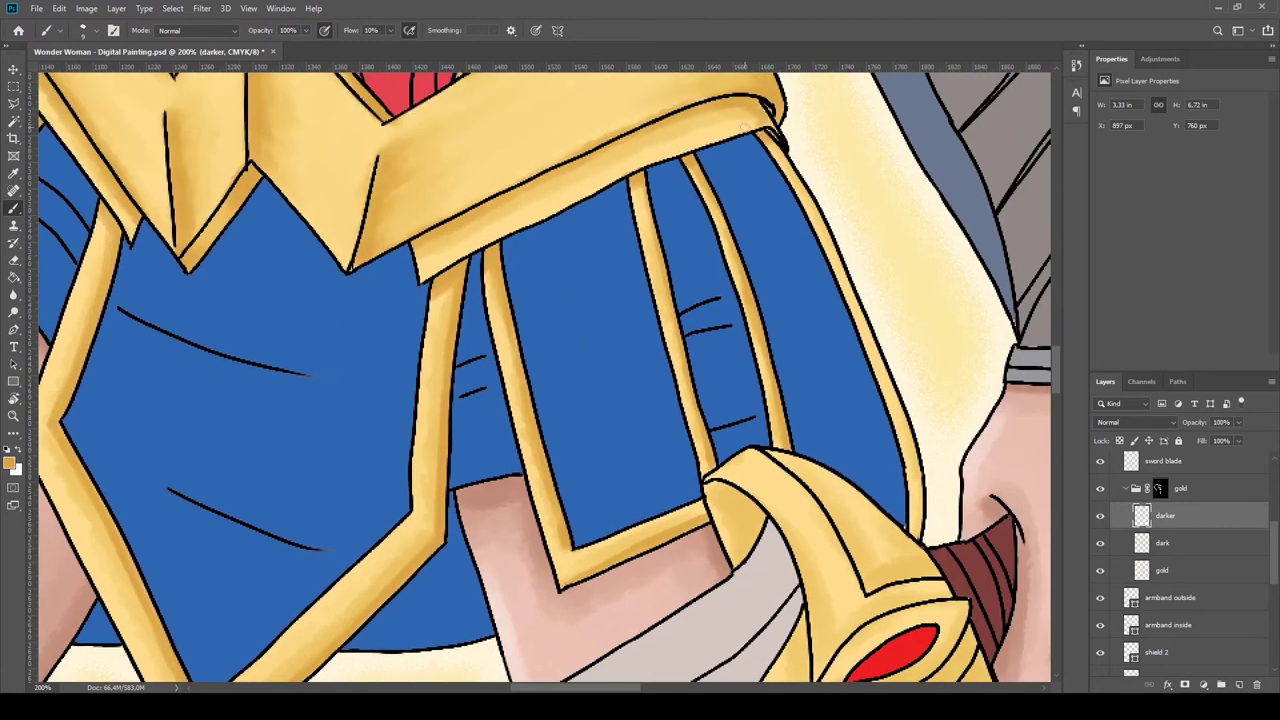
mouse_move(775, 172)
left_mouse_down()
mouse_move(925, 532)
mouse_move(235, 525)
mouse_move(470, 360)
left_mouse_up()
left_click_drag(640, 550, 382, 422)
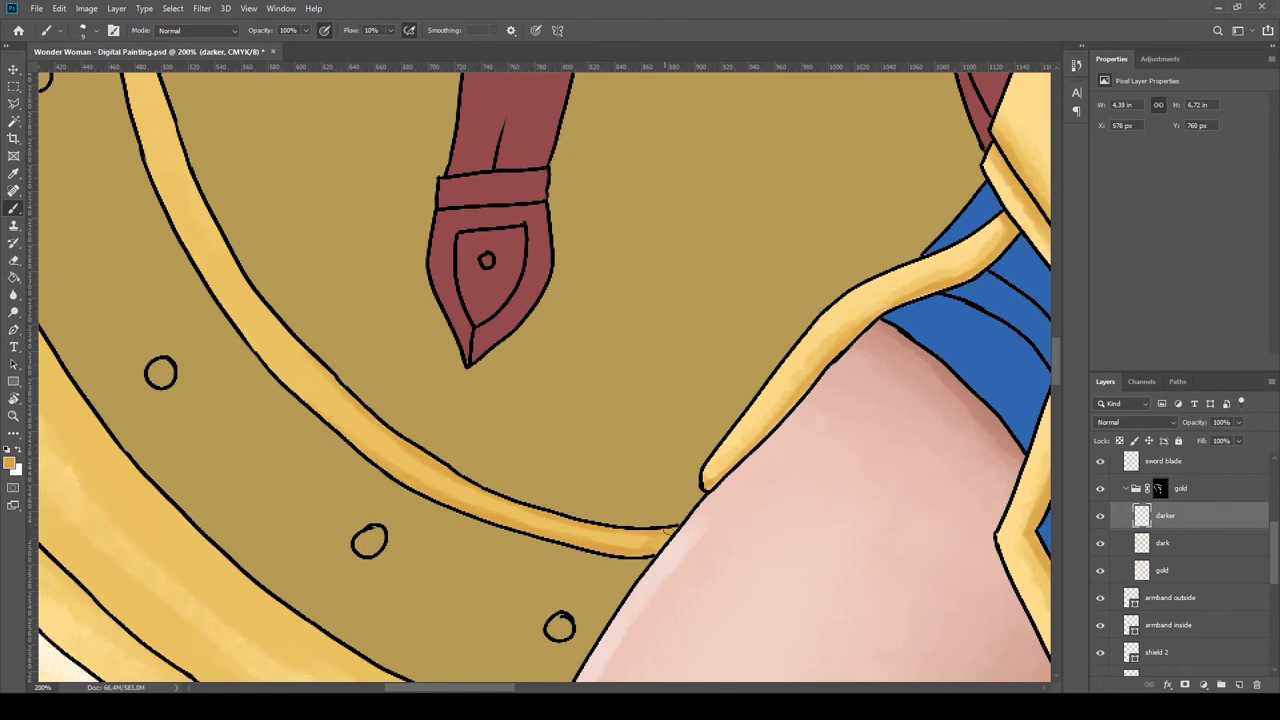
Shade the inner edge of the shield's gold band with darker gold.
left_click_drag(240, 276, 240, 340)
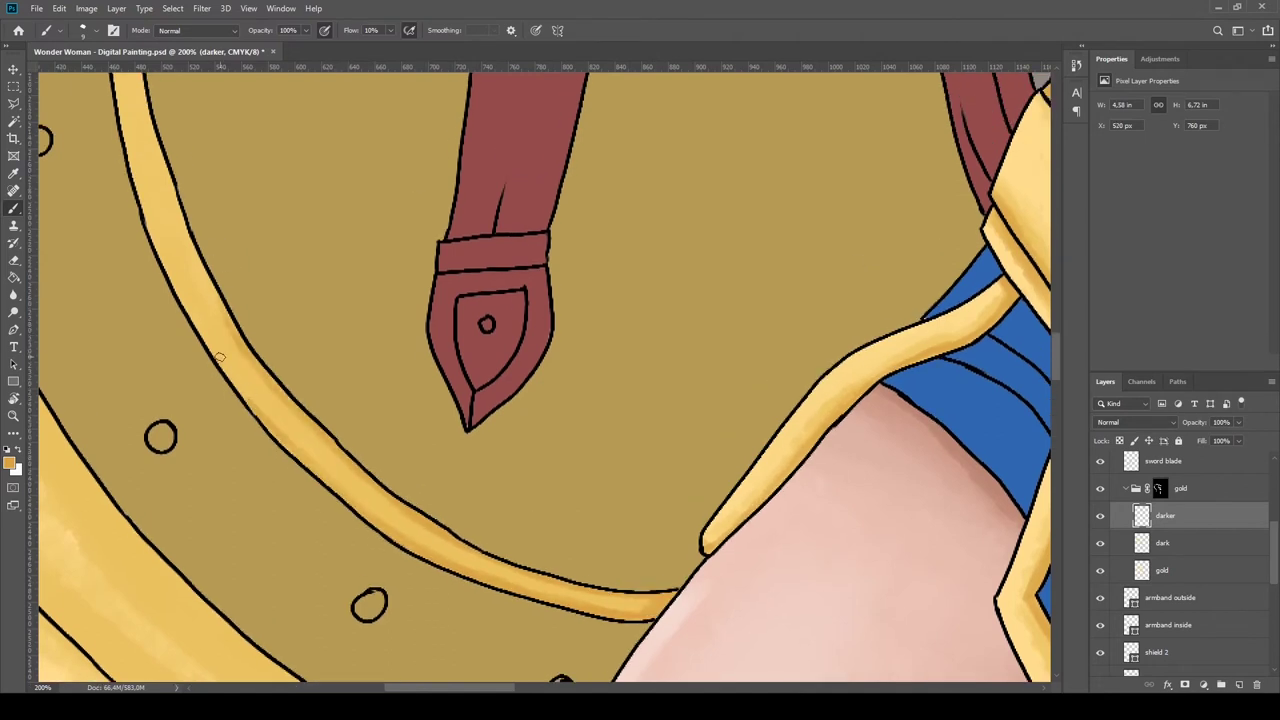
left_click_drag(263, 263, 572, 480)
mouse_move(465, 350)
left_mouse_down()
mouse_move(530, 528)
mouse_move(442, 388)
left_mouse_up()
left_click_drag(440, 210, 475, 372)
scroll(476, 374, "up", 5)
mouse_move(440, 520)
left_mouse_down()
mouse_move(420, 298)
mouse_move(416, 506)
left_mouse_up()
scroll(505, 251, "up", 2)
left_click_drag(510, 318, 455, 455)
left_click_drag(455, 378, 512, 268)
left_click_drag(655, 130, 515, 270)
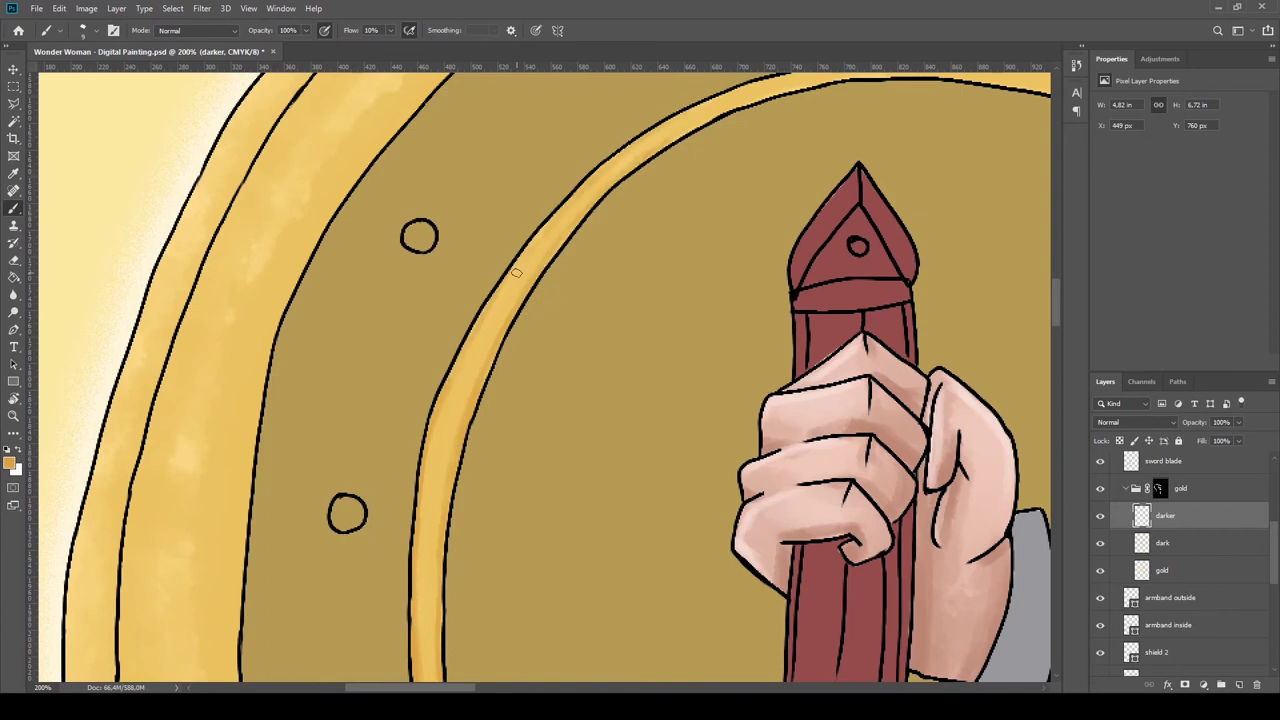
Build up darker gold along the shield's top band below its inner line.
scroll(515, 270, "up", 3)
scroll(515, 270, "right", 3)
left_click_drag(520, 336, 354, 391)
mouse_move(968, 432)
left_mouse_down()
mouse_move(690, 330)
mouse_move(850, 338)
mouse_move(712, 311)
mouse_move(630, 328)
mouse_move(555, 311)
left_mouse_up()
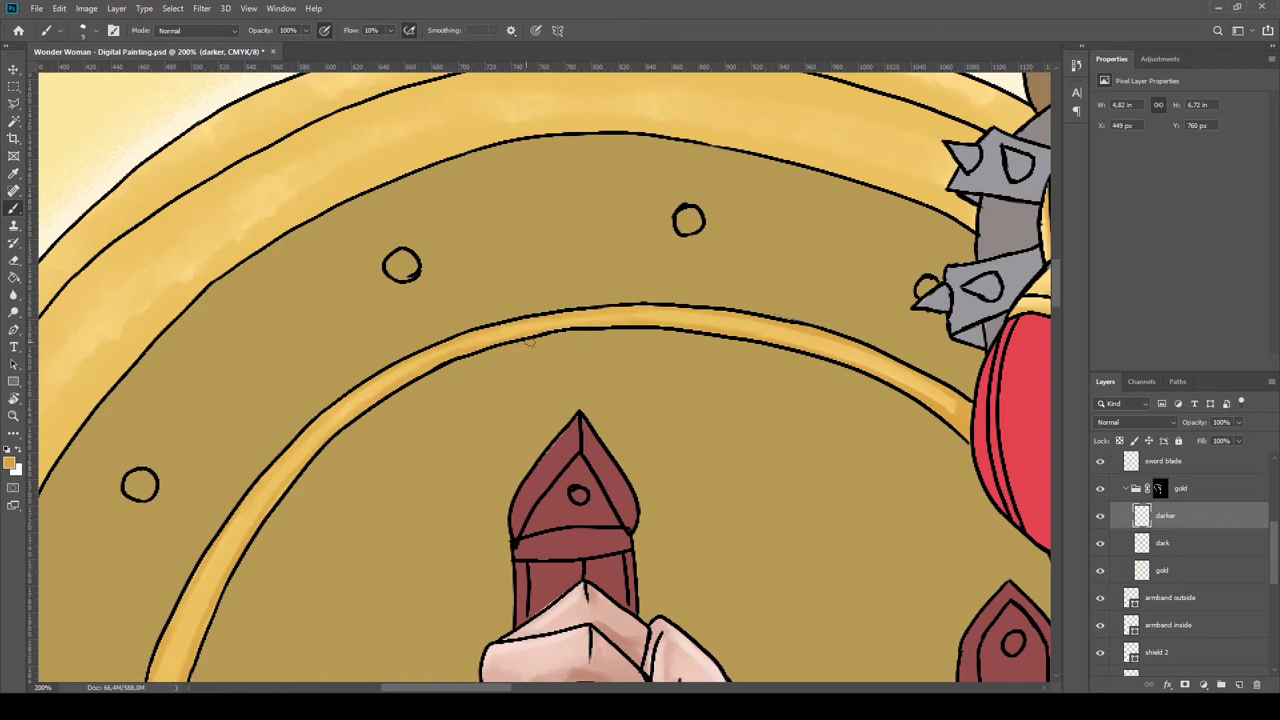
scroll(530, 340, "up", 3)
scroll(530, 340, "right", 2)
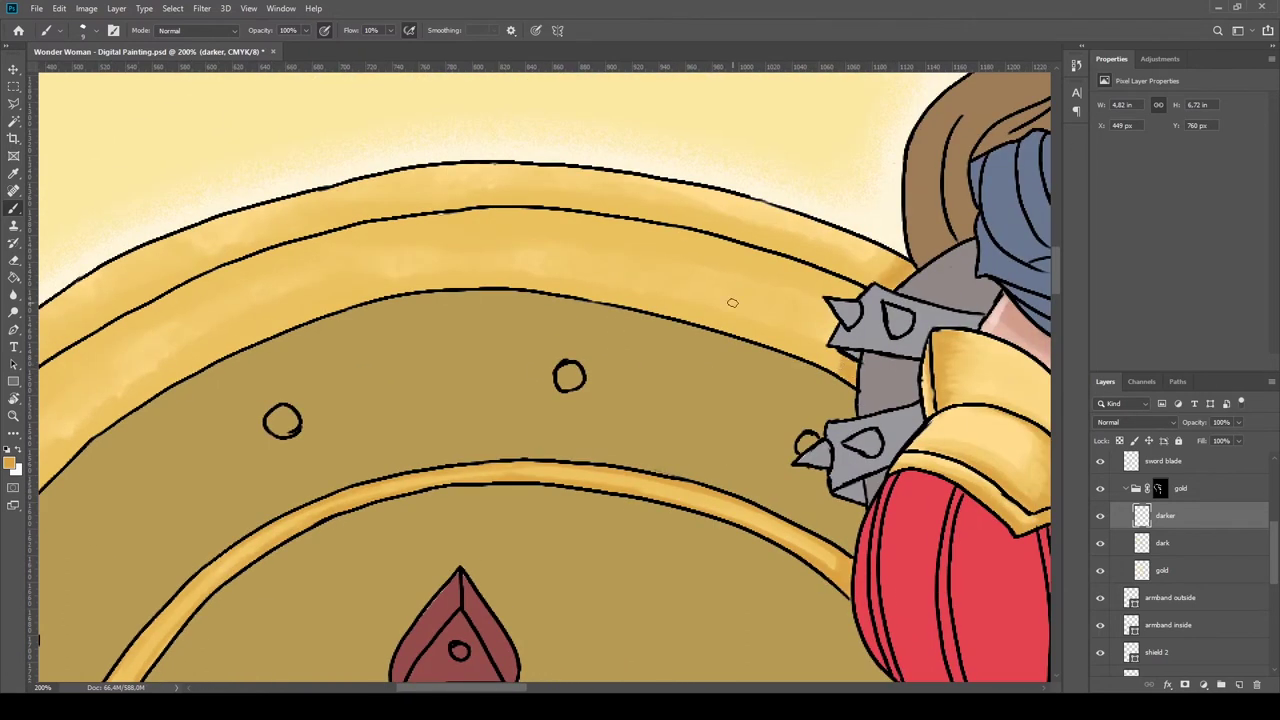
mouse_move(624, 212)
left_mouse_down()
mouse_move(455, 206)
mouse_move(586, 212)
left_mouse_up()
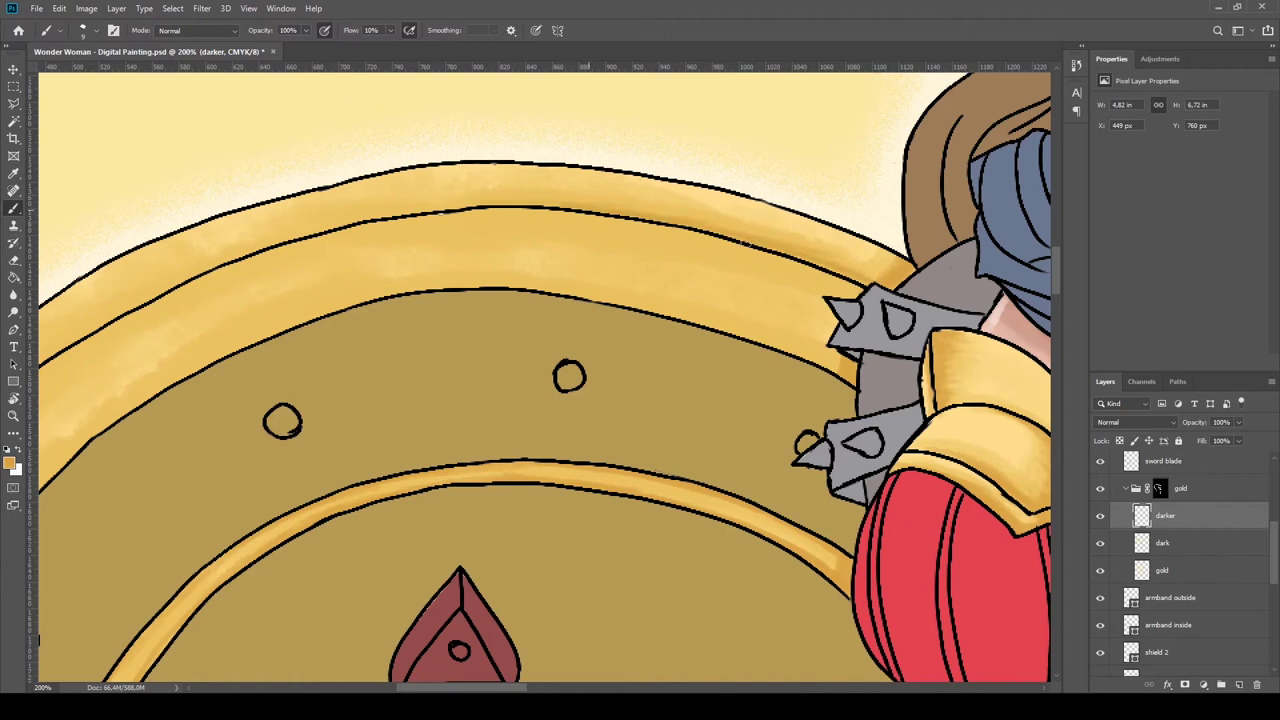
mouse_move(655, 244)
left_mouse_down()
mouse_move(845, 292)
mouse_move(510, 220)
left_mouse_up()
mouse_move(843, 288)
left_mouse_down()
mouse_move(463, 224)
mouse_move(520, 212)
mouse_move(410, 228)
left_mouse_up()
Darken the rim band between the outer and inner lines and down the lower band.
mouse_move(491, 291)
left_mouse_down()
mouse_move(700, 318)
mouse_move(800, 355)
mouse_move(626, 290)
mouse_move(862, 266)
left_mouse_up()
left_click_drag(713, 241, 593, 226)
mouse_move(696, 278)
left_mouse_down()
mouse_move(488, 322)
mouse_move(400, 376)
left_mouse_up()
mouse_move(478, 250)
left_mouse_down()
mouse_move(372, 292)
mouse_move(455, 260)
mouse_move(228, 408)
left_mouse_up()
mouse_move(362, 354)
left_mouse_down()
mouse_move(669, 234)
mouse_move(608, 334)
mouse_move(511, 431)
mouse_move(440, 552)
left_mouse_up()
left_click_drag(394, 451, 356, 540)
scroll(356, 540, "down", 5)
left_click_drag(416, 336, 400, 470)
left_click_drag(392, 405, 380, 578)
left_click_drag(332, 322, 285, 470)
scroll(285, 470, "down", 5)
mouse_move(370, 345)
left_mouse_down()
mouse_move(385, 224)
mouse_move(370, 500)
left_mouse_up()
Continue shading the lower gold band beside its black outlines around the curve.
mouse_move(277, 285)
left_mouse_down()
mouse_move(275, 360)
mouse_move(270, 311)
left_mouse_up()
left_click_drag(268, 390, 258, 468)
scroll(343, 420, "down", 5)
left_click_drag(370, 270, 404, 459)
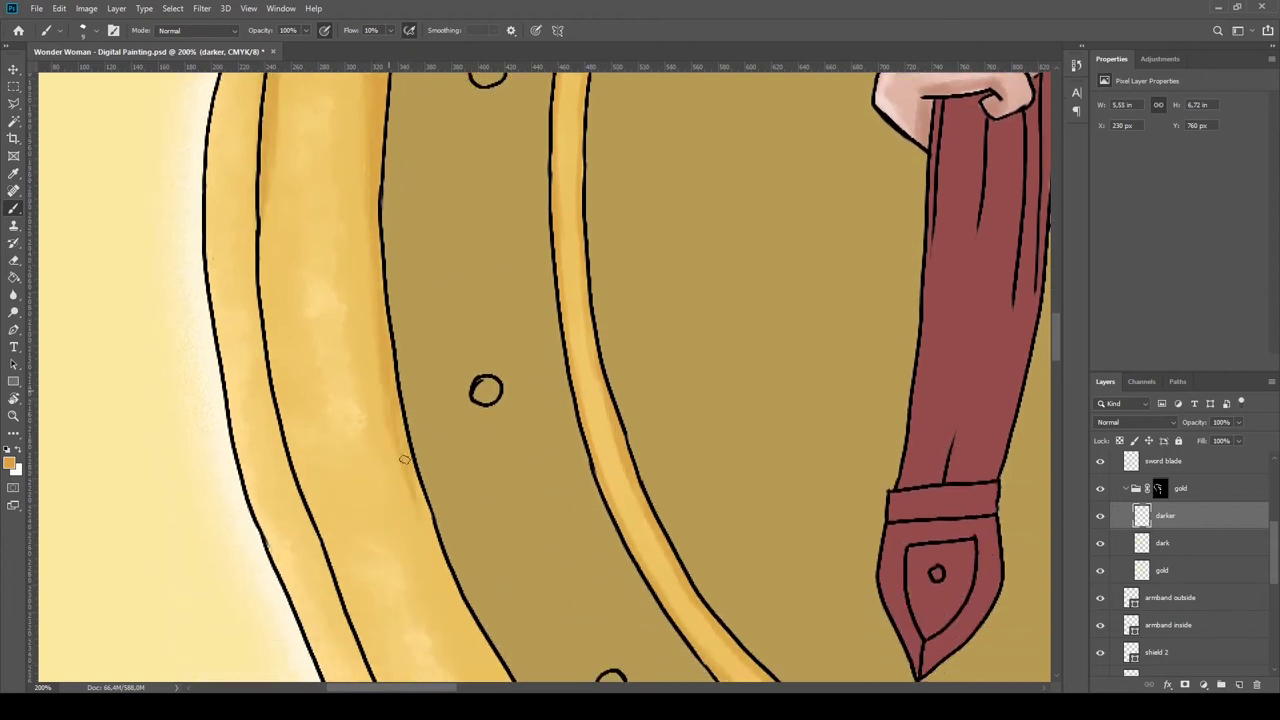
mouse_move(279, 296)
left_mouse_down()
mouse_move(266, 210)
mouse_move(288, 450)
left_mouse_up()
scroll(386, 435, "down", 3)
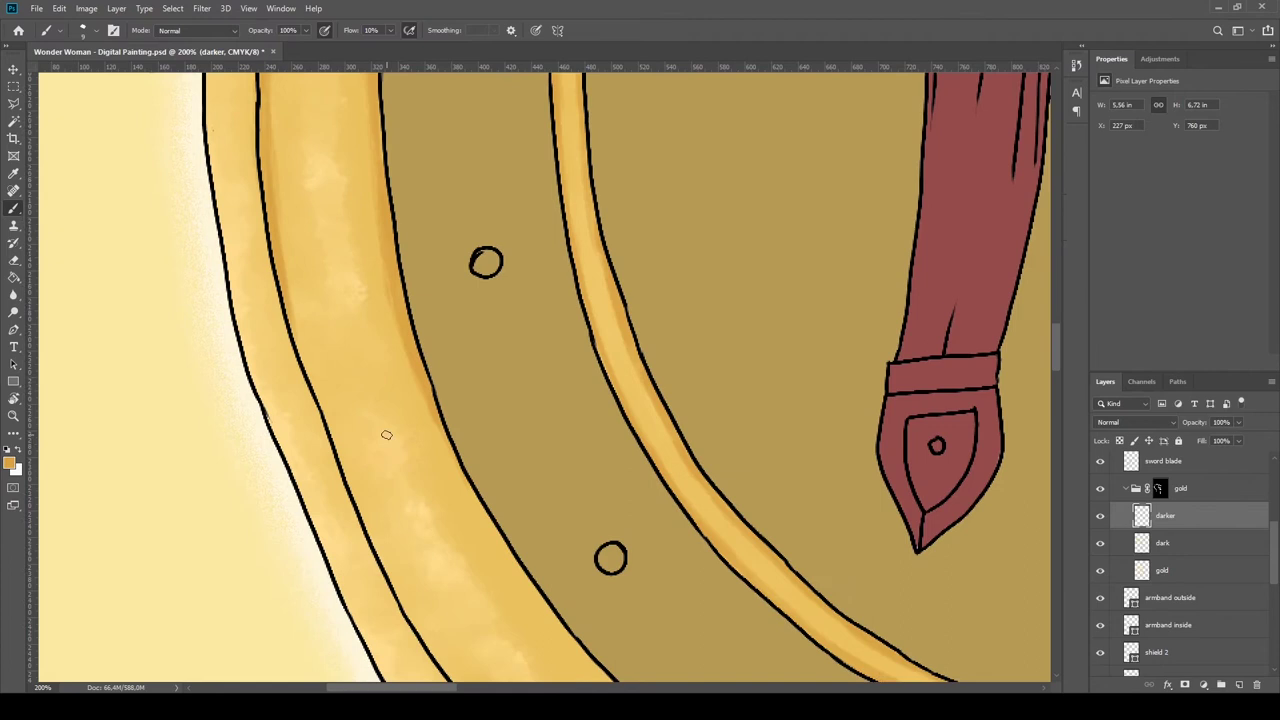
scroll(386, 435, "down", 3)
left_click_drag(300, 230, 375, 425)
left_click_drag(345, 345, 450, 560)
Extend the lower band's shading to its right end near the pink shape.
scroll(478, 408, "down", 3)
mouse_move(475, 280)
left_mouse_down()
mouse_move(565, 405)
mouse_move(692, 540)
left_mouse_up()
scroll(700, 545, "down", 3)
scroll(600, 420, "down", 1)
left_click_drag(528, 368, 851, 565)
mouse_move(690, 376)
left_mouse_down()
mouse_move(780, 446)
mouse_move(920, 505)
mouse_move(955, 570)
left_mouse_up()
mouse_move(990, 525)
left_mouse_down()
mouse_move(925, 635)
mouse_move(830, 615)
mouse_move(935, 580)
left_mouse_up()
left_click_drag(860, 590, 755, 540)
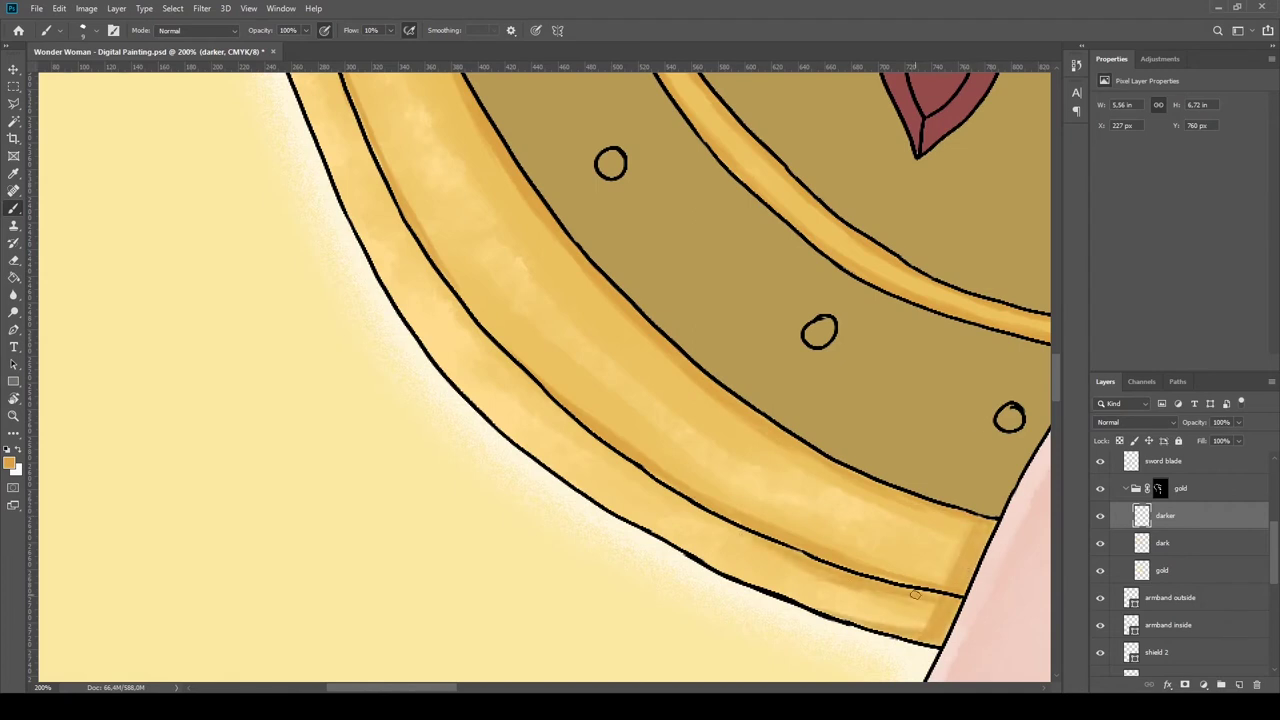
Add faint shading along the inner shield ring and save the painting with Ctrl+S.
key("ctrl+minus")
key("ctrl+minus")
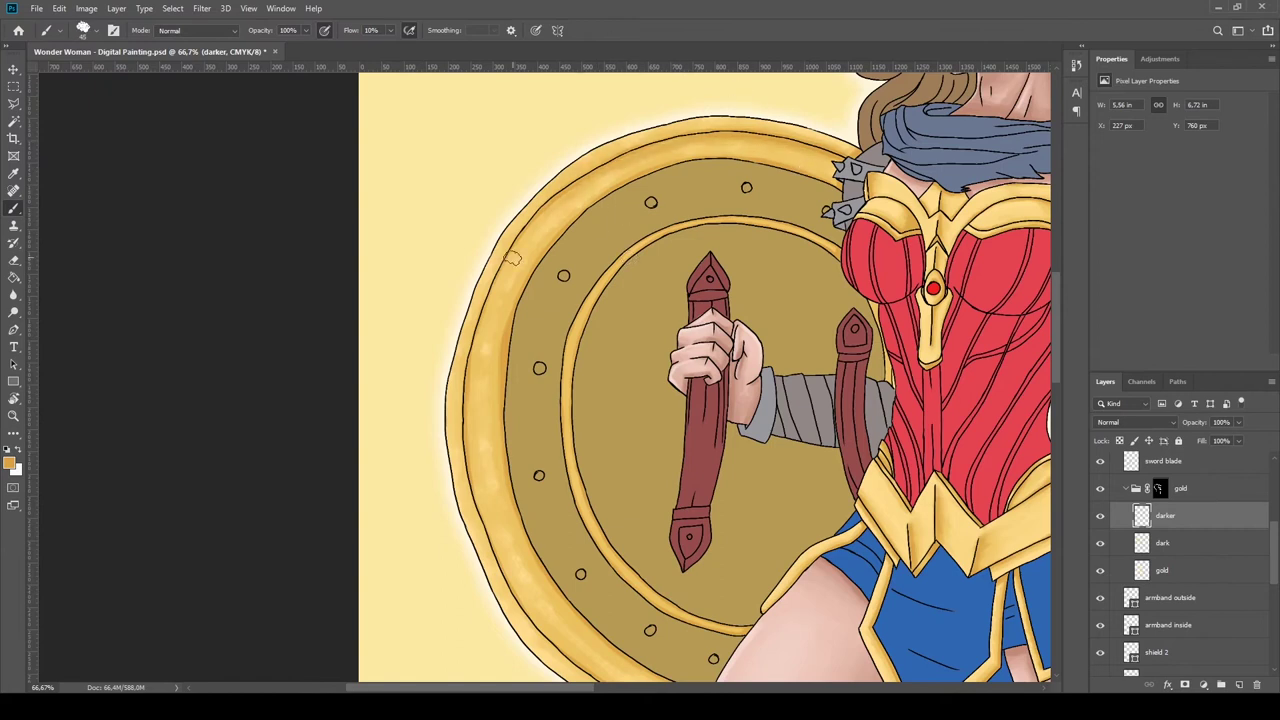
left_click_drag(566, 390, 588, 510)
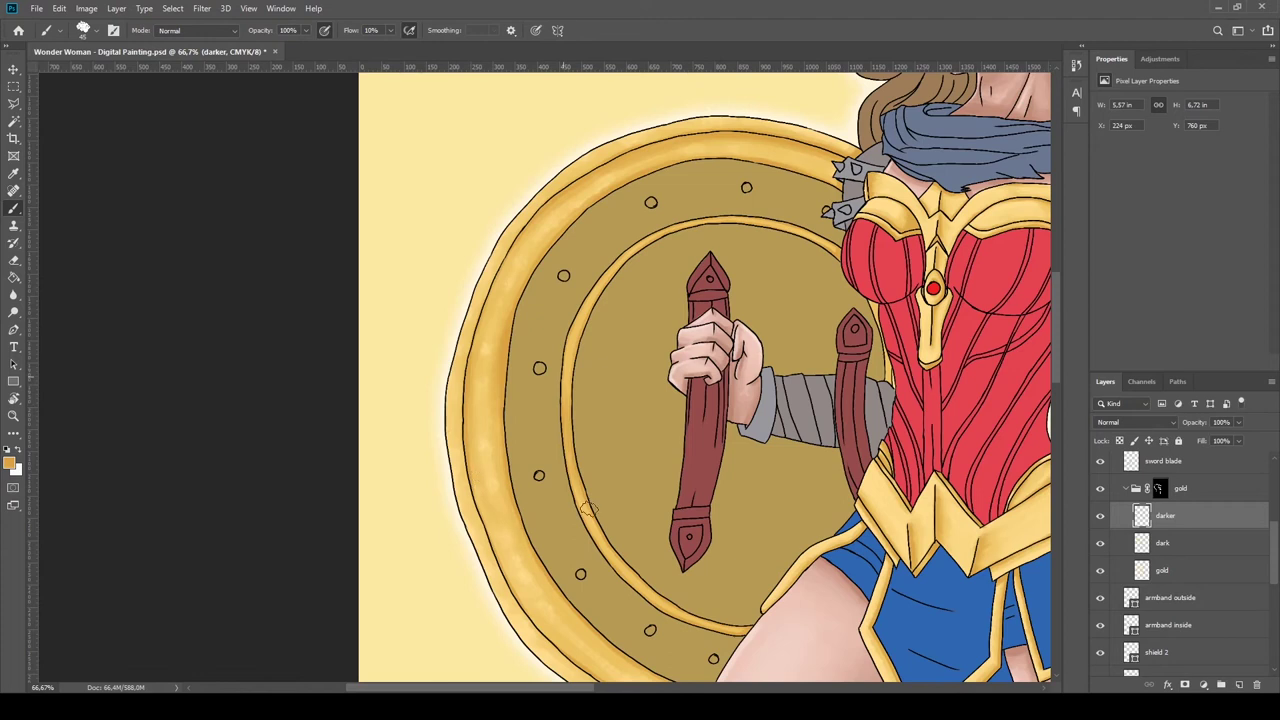
scroll(710, 622, "down", 3)
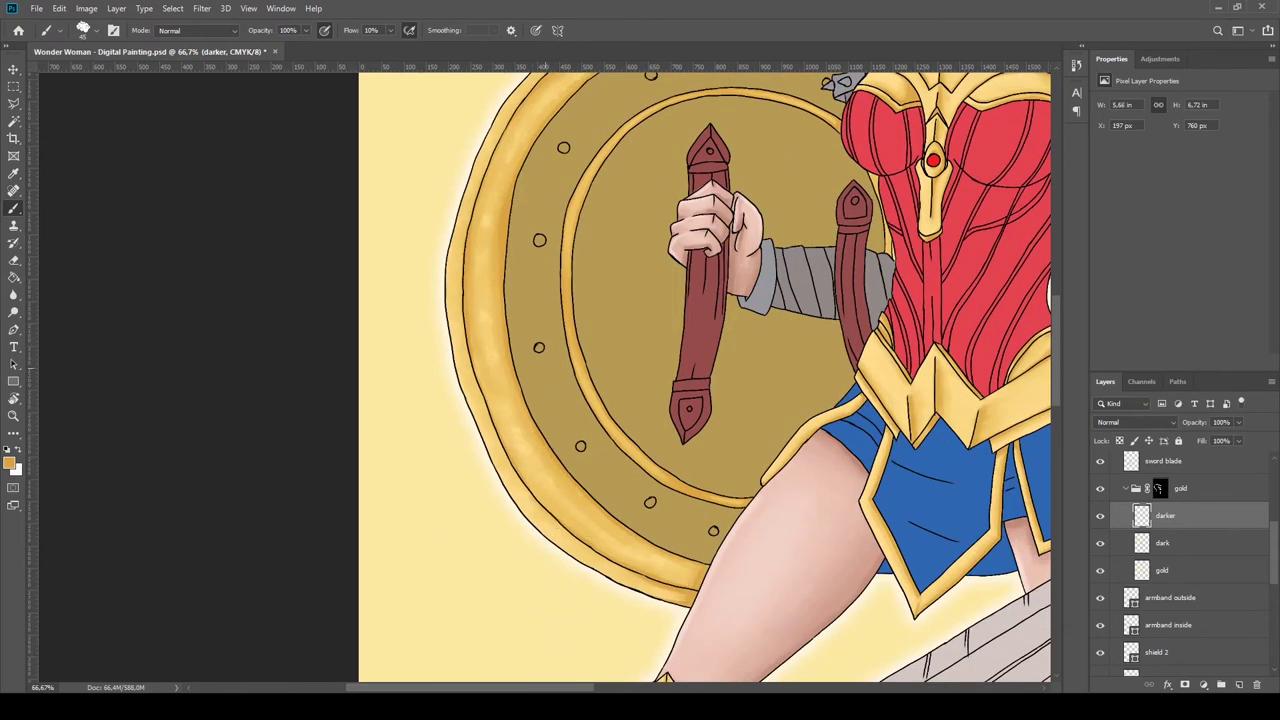
scroll(551, 578, "up", 2)
key("ctrl+s")
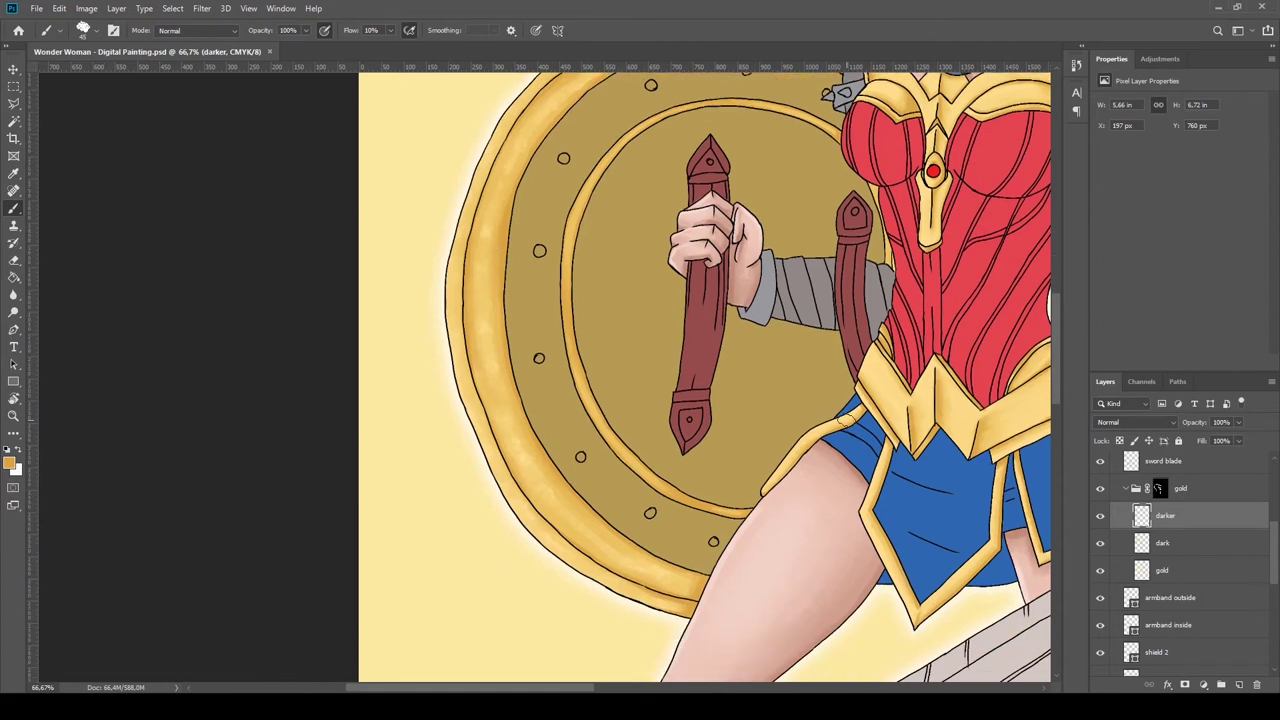
left_click_drag(493, 304, 568, 270)
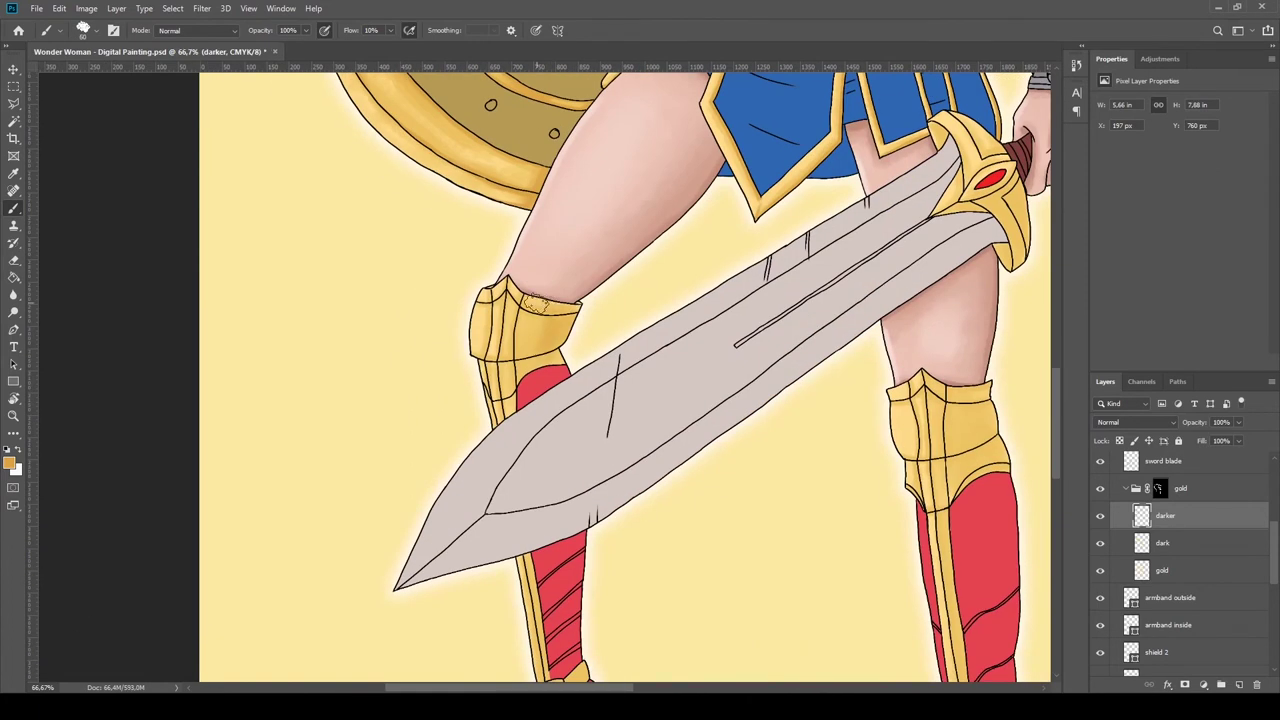
Darken the left edge of the left knee guard with gold shading.
scroll(560, 380, "down", 3)
scroll(540, 400, "up", 2)
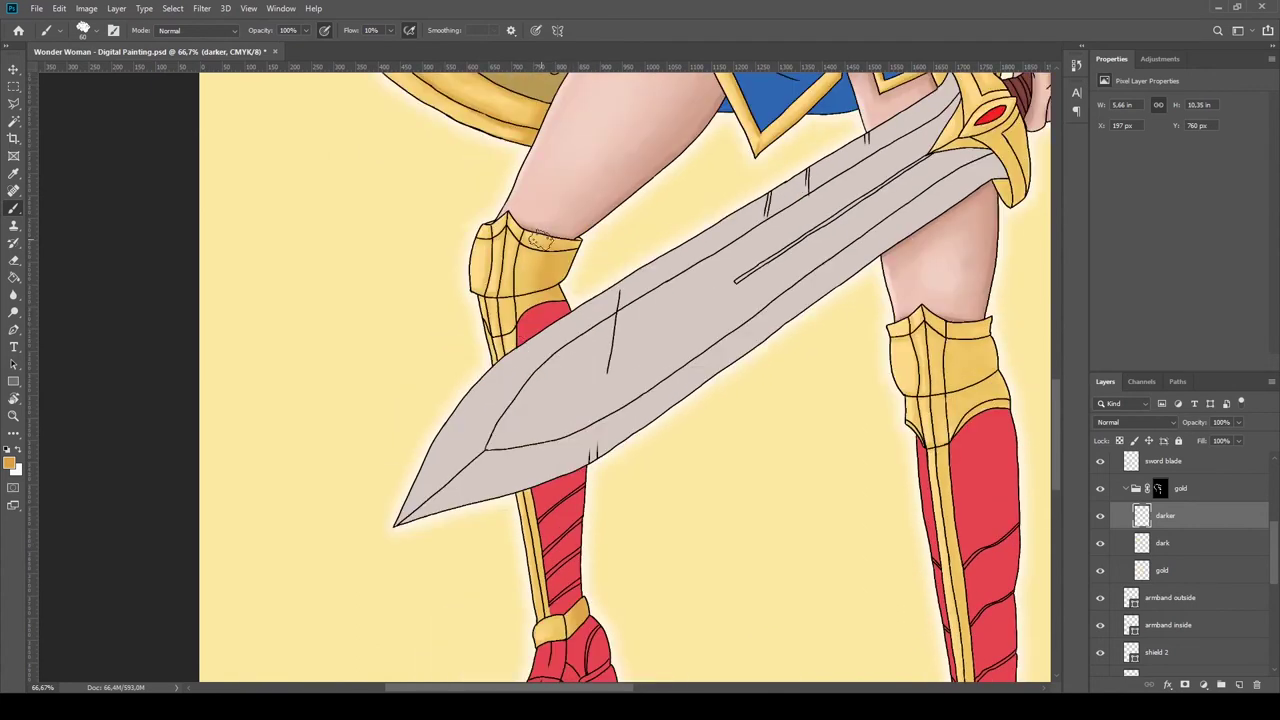
scroll(541, 242, "down", 1)
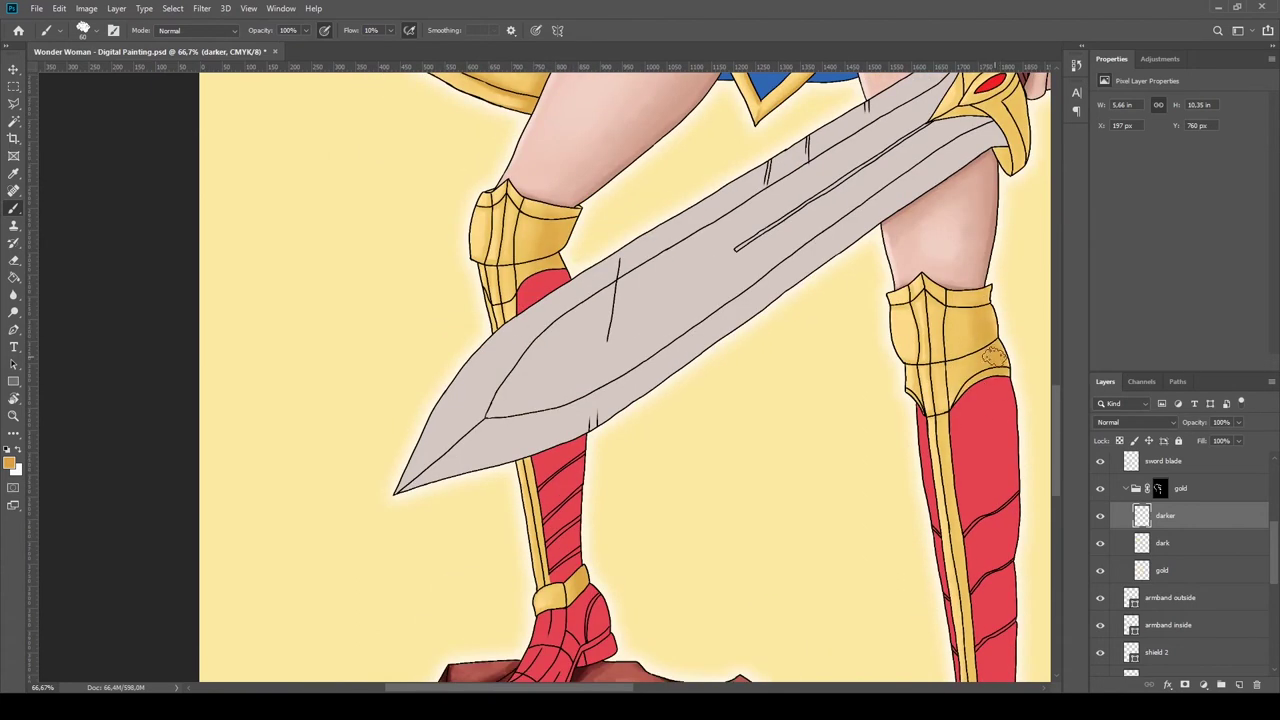
scroll(965, 400, "down", 5)
scroll(990, 450, "up", 1)
scroll(957, 390, "up", 3)
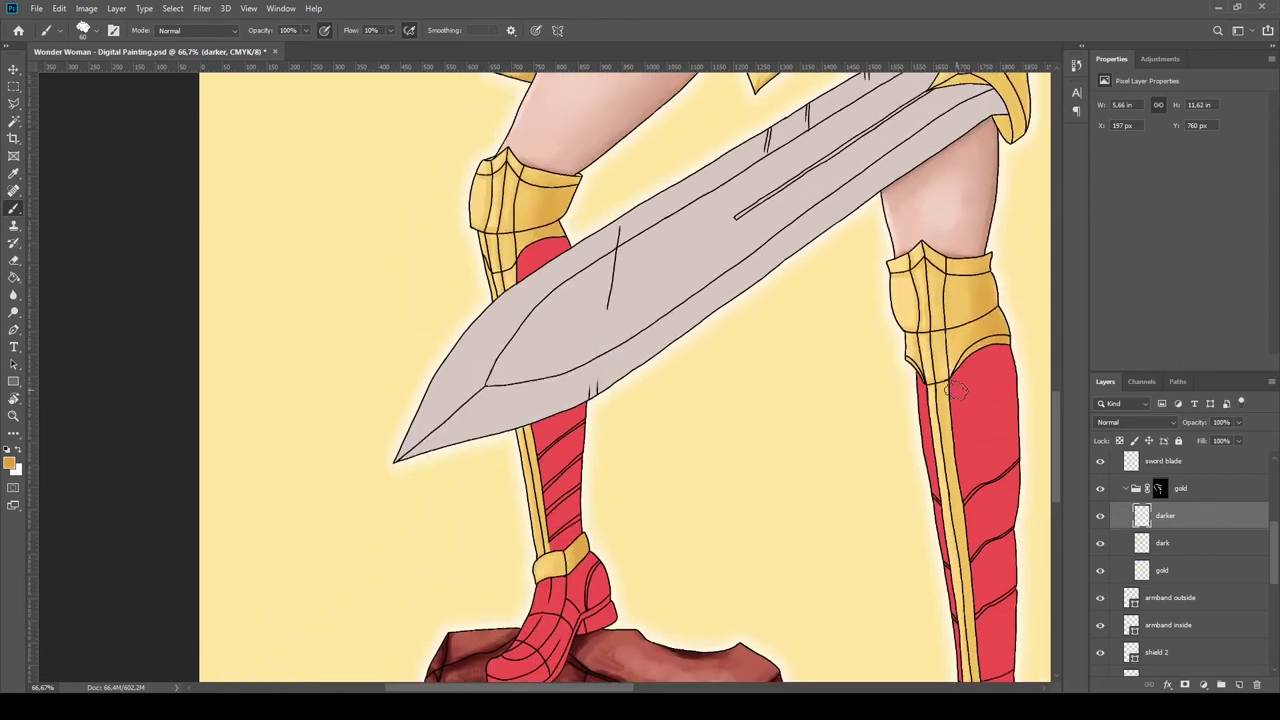
scroll(983, 472, "up", 2)
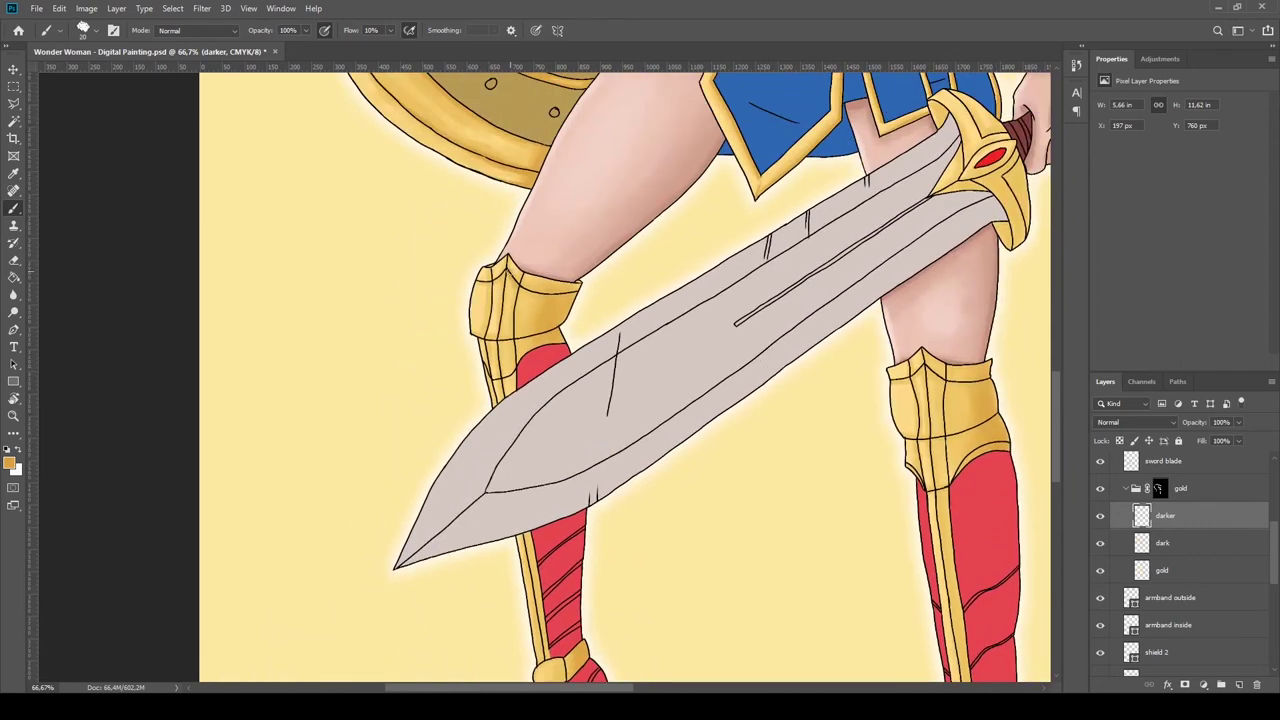
scroll(508, 350, "down", 1)
left_click_drag(516, 207, 505, 350)
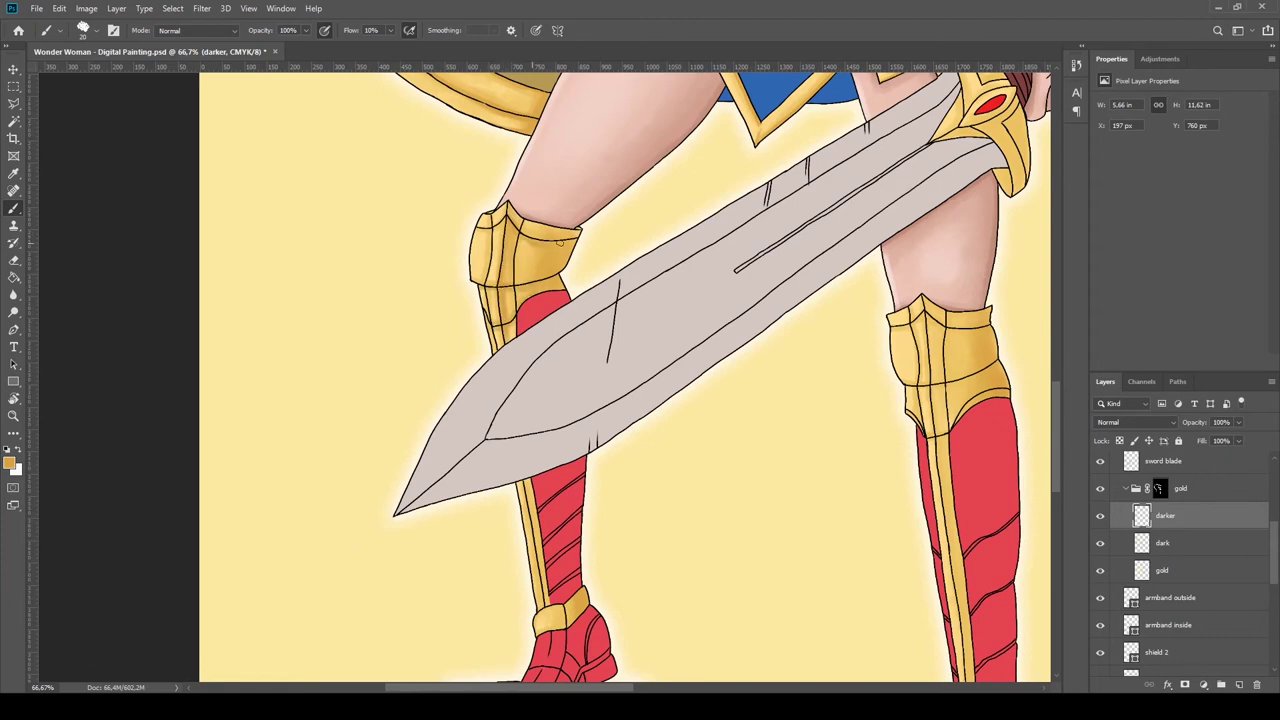
Shade down the left side of the right knee guard with darker gold.
scroll(492, 230, "down", 1)
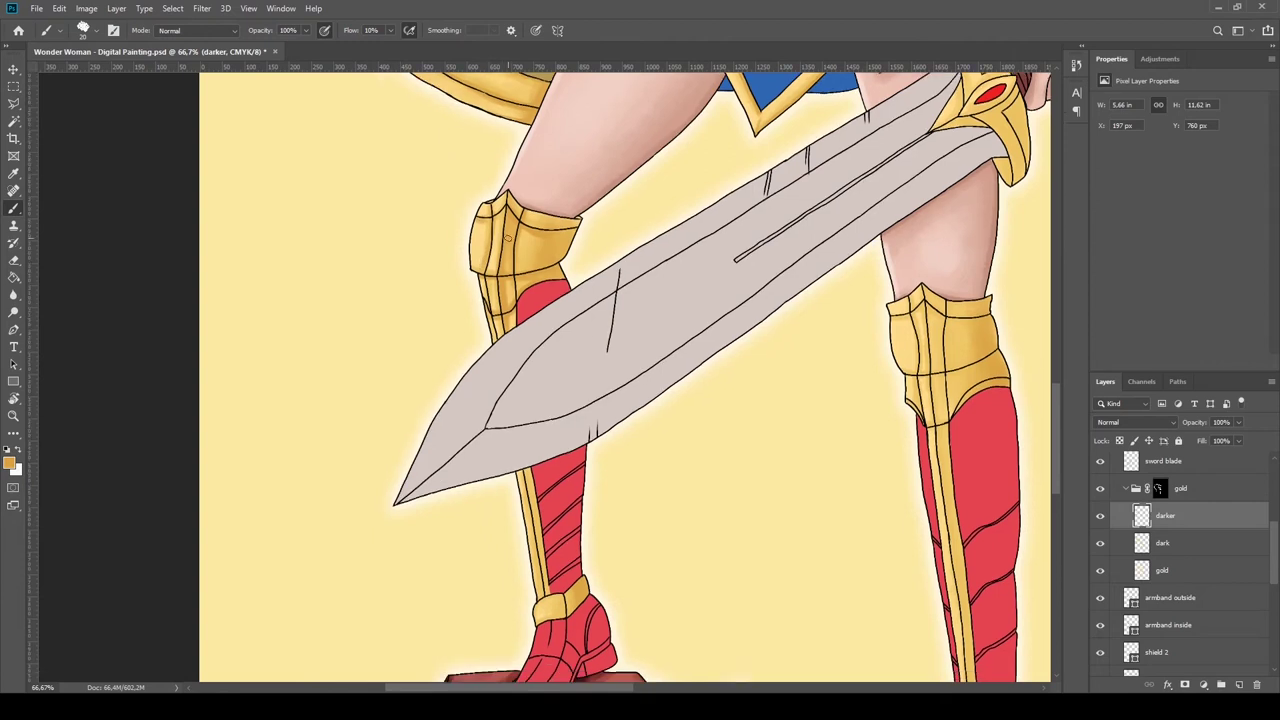
scroll(500, 190, "down", 2)
scroll(535, 320, "down", 1)
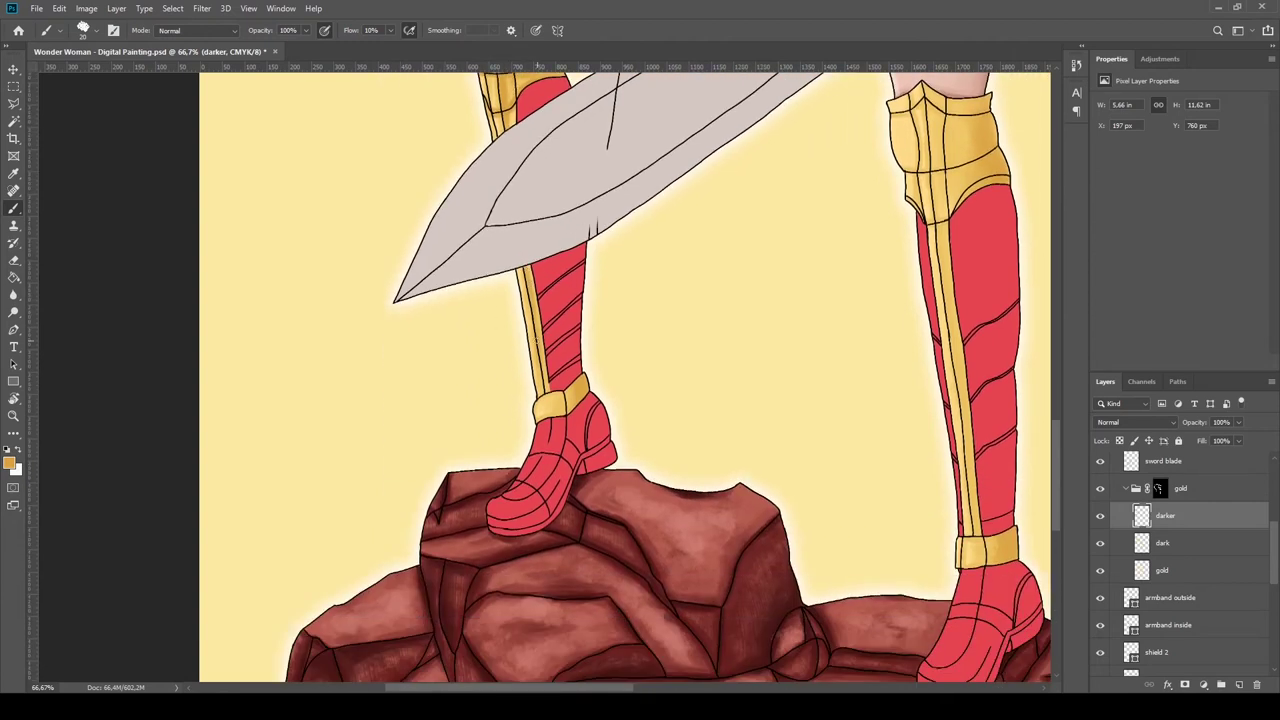
scroll(560, 357, "down", 1)
scroll(553, 354, "up", 2)
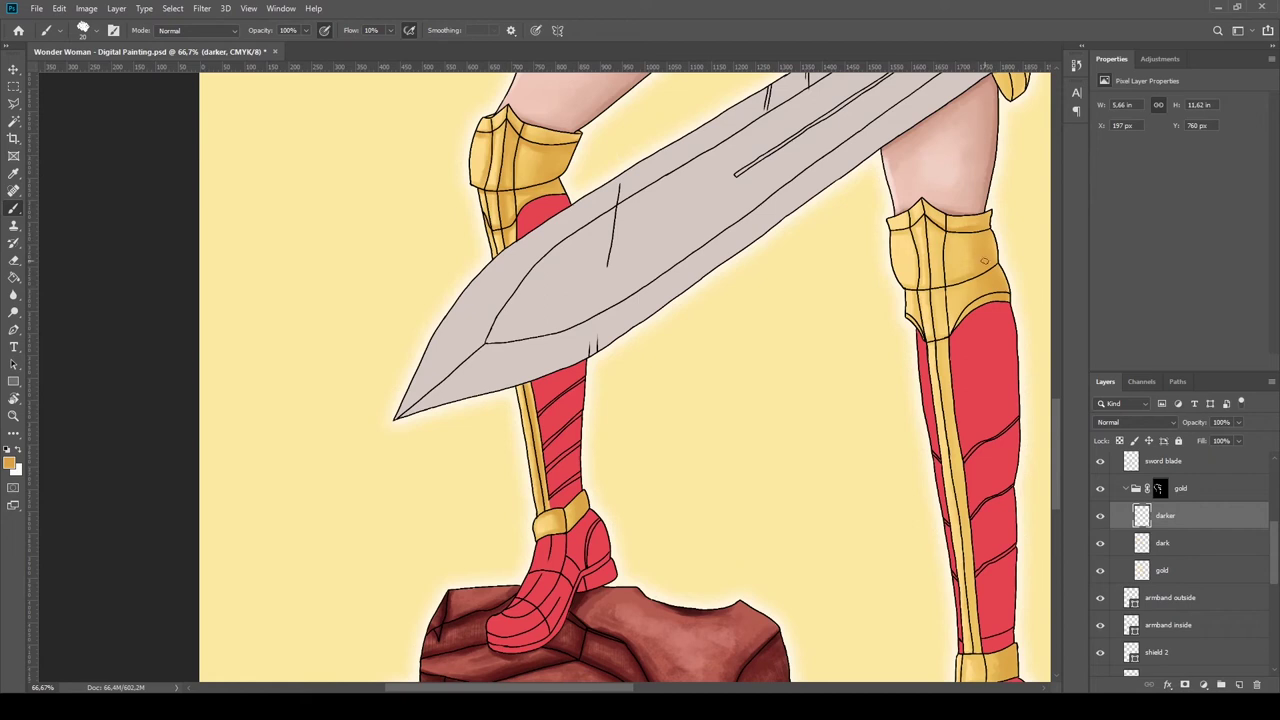
mouse_move(985, 292)
left_mouse_down()
mouse_move(950, 330)
mouse_move(940, 228)
mouse_move(925, 213)
mouse_move(935, 335)
left_mouse_up()
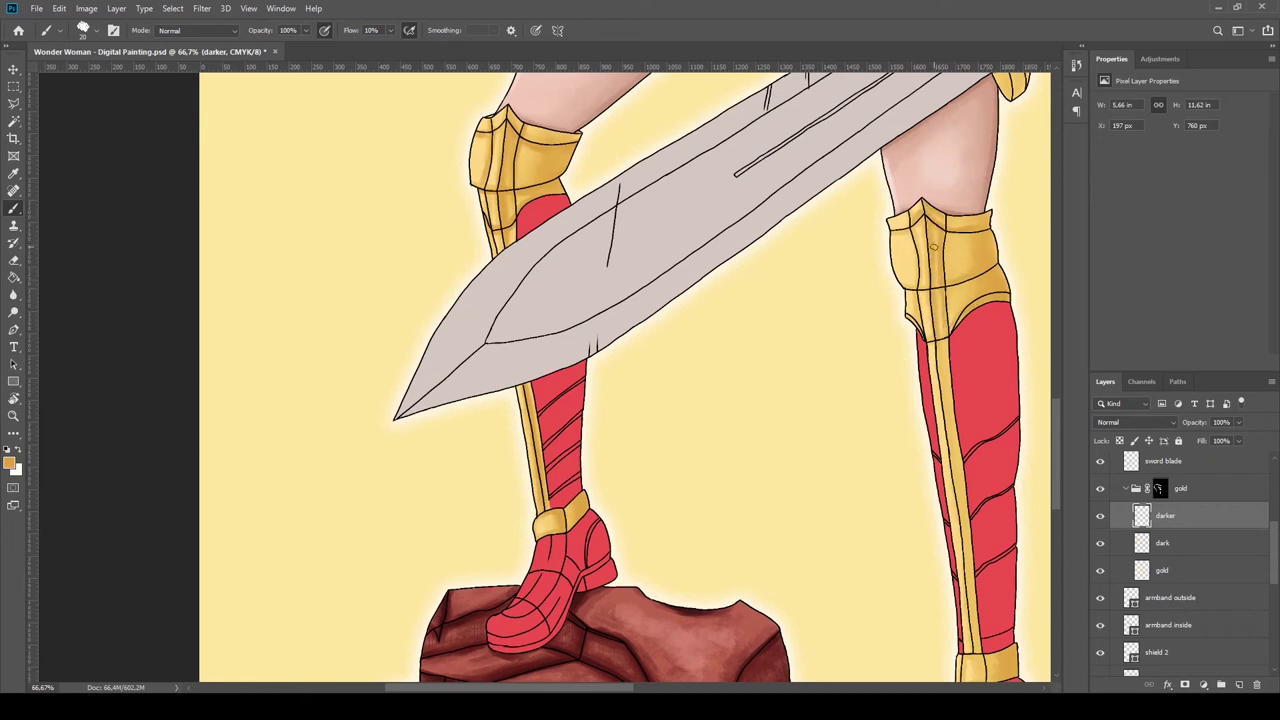
left_click_drag(913, 282, 913, 242)
scroll(926, 200, "down", 3)
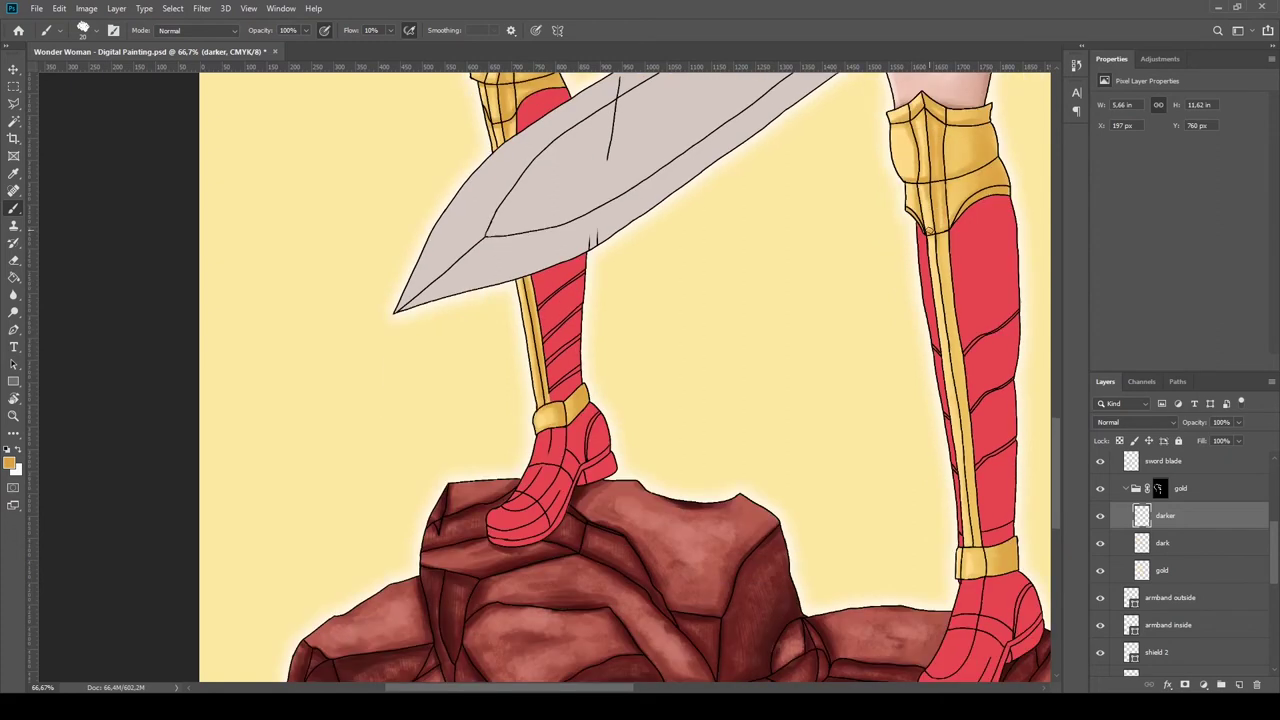
scroll(970, 470, "down", 2)
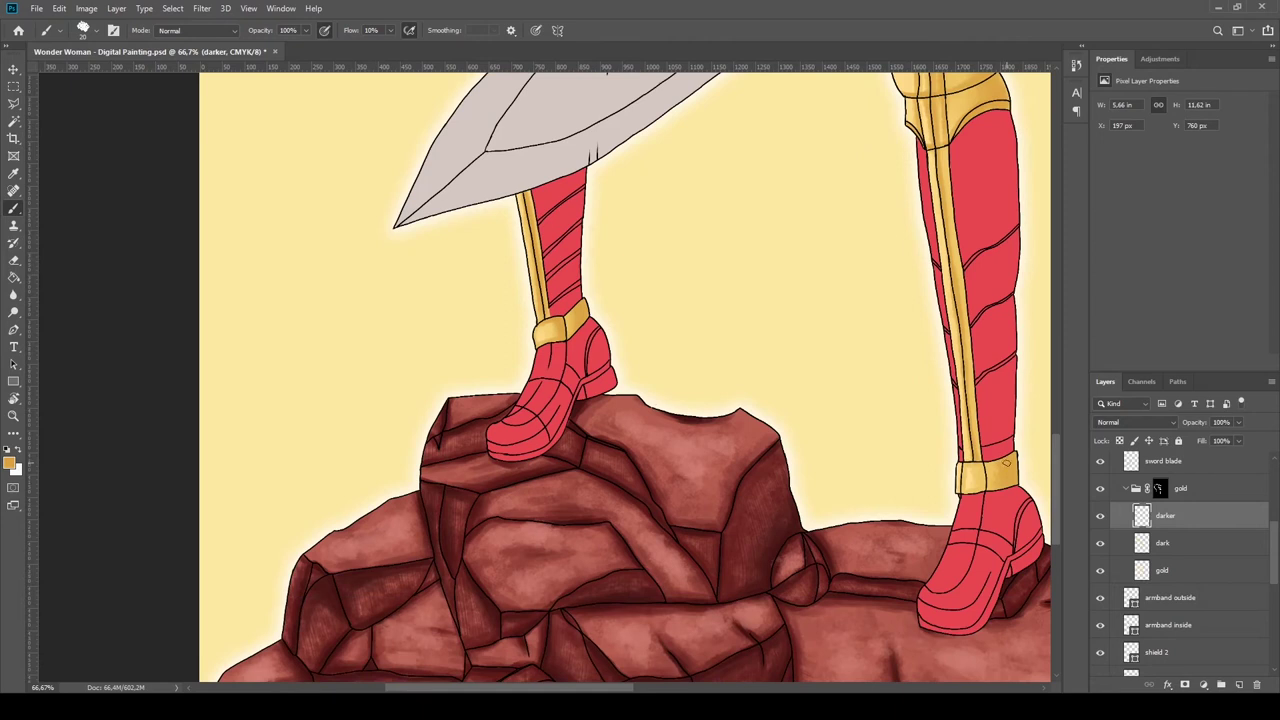
scroll(950, 480, "up", 5)
scroll(991, 375, "up", 1)
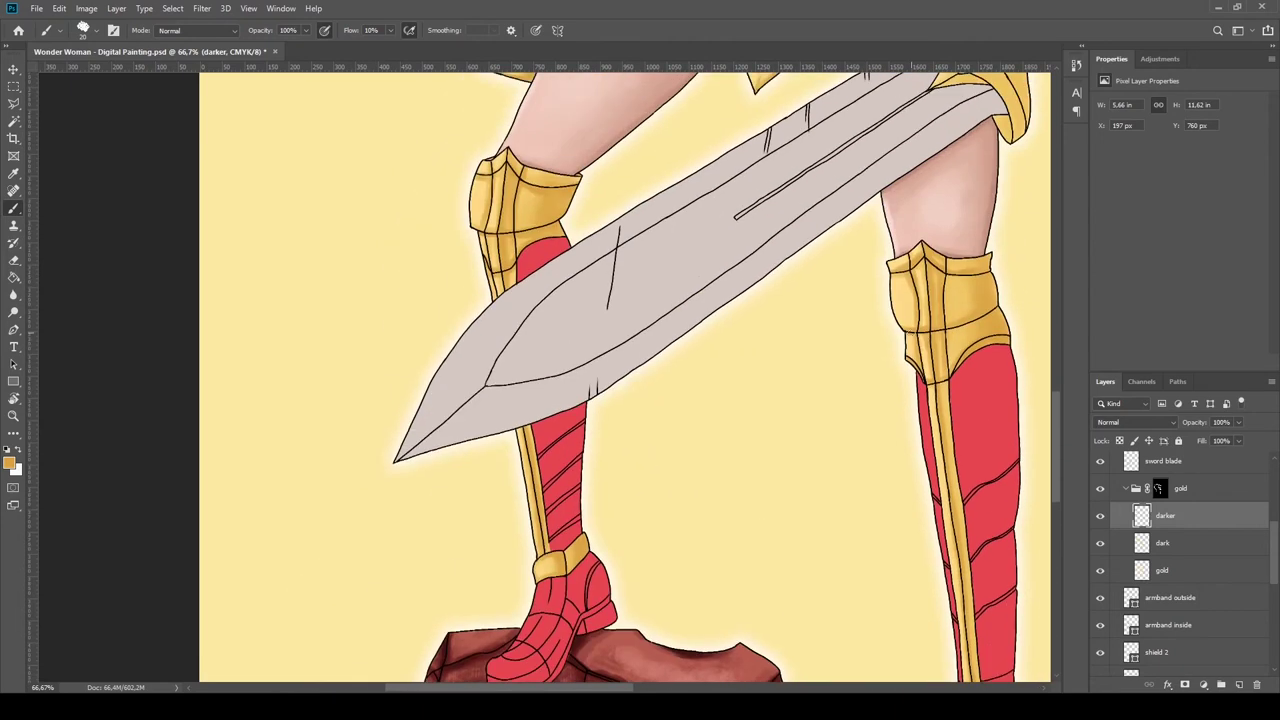
scroll(912, 326, "up", 2)
scroll(912, 326, "up", 5)
scroll(912, 326, "right", 7)
Shade the right side and top of the sword's gold crossguard.
mouse_move(781, 310)
left_mouse_down()
mouse_move(786, 378)
mouse_move(772, 390)
left_mouse_up()
mouse_move(774, 296)
left_mouse_down()
mouse_move(740, 330)
mouse_move(760, 346)
left_mouse_up()
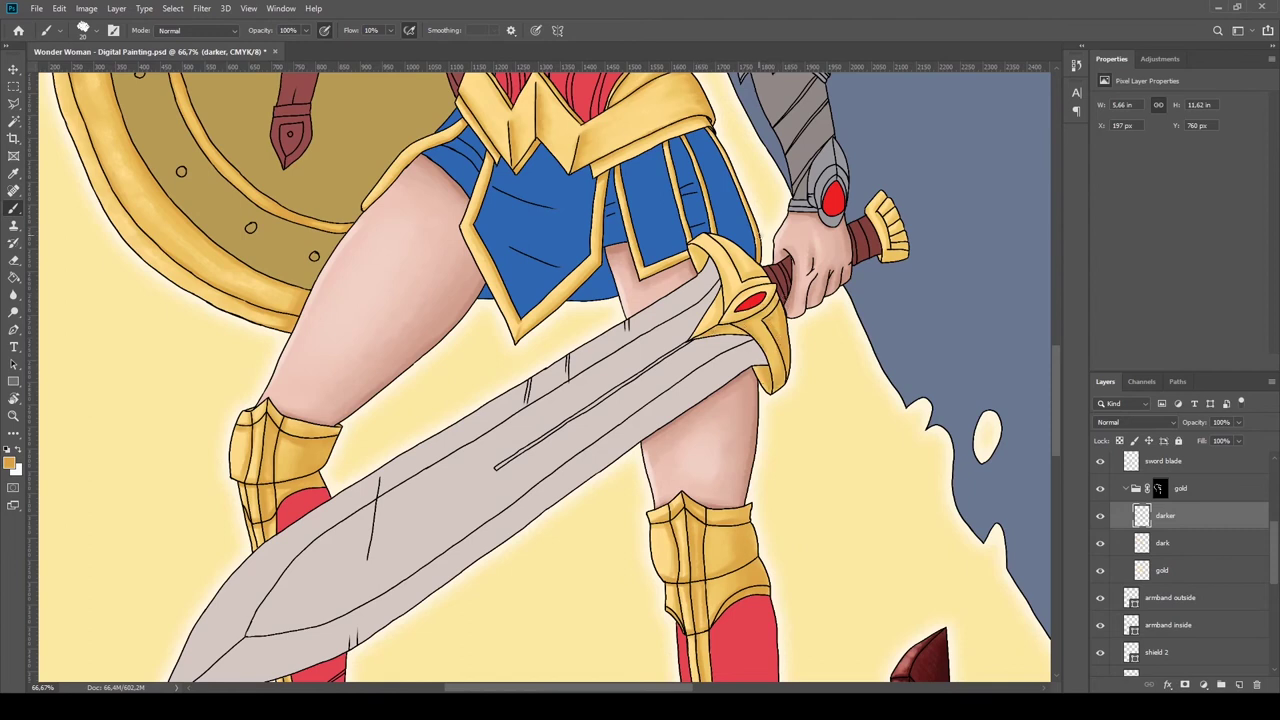
left_click_drag(730, 258, 742, 280)
left_click_drag(764, 292, 738, 304)
Darken the pommel's right side, upper ridges and lower middle, then zoom out.
scroll(750, 295, "up", 2)
scroll(820, 257, "up", 2)
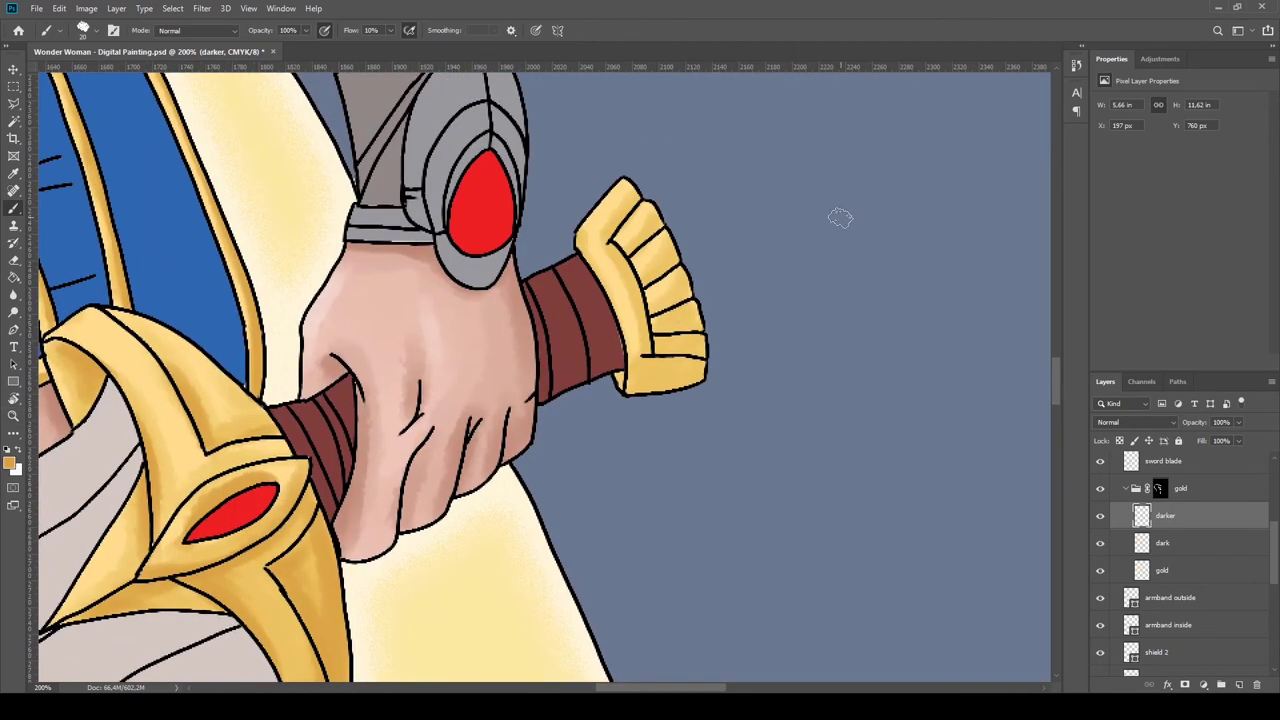
mouse_move(702, 350)
left_mouse_down()
mouse_move(656, 346)
mouse_move(700, 316)
mouse_move(666, 290)
mouse_move(669, 248)
mouse_move(652, 282)
left_mouse_up()
left_click_drag(662, 214, 618, 230)
left_click_drag(640, 280, 648, 346)
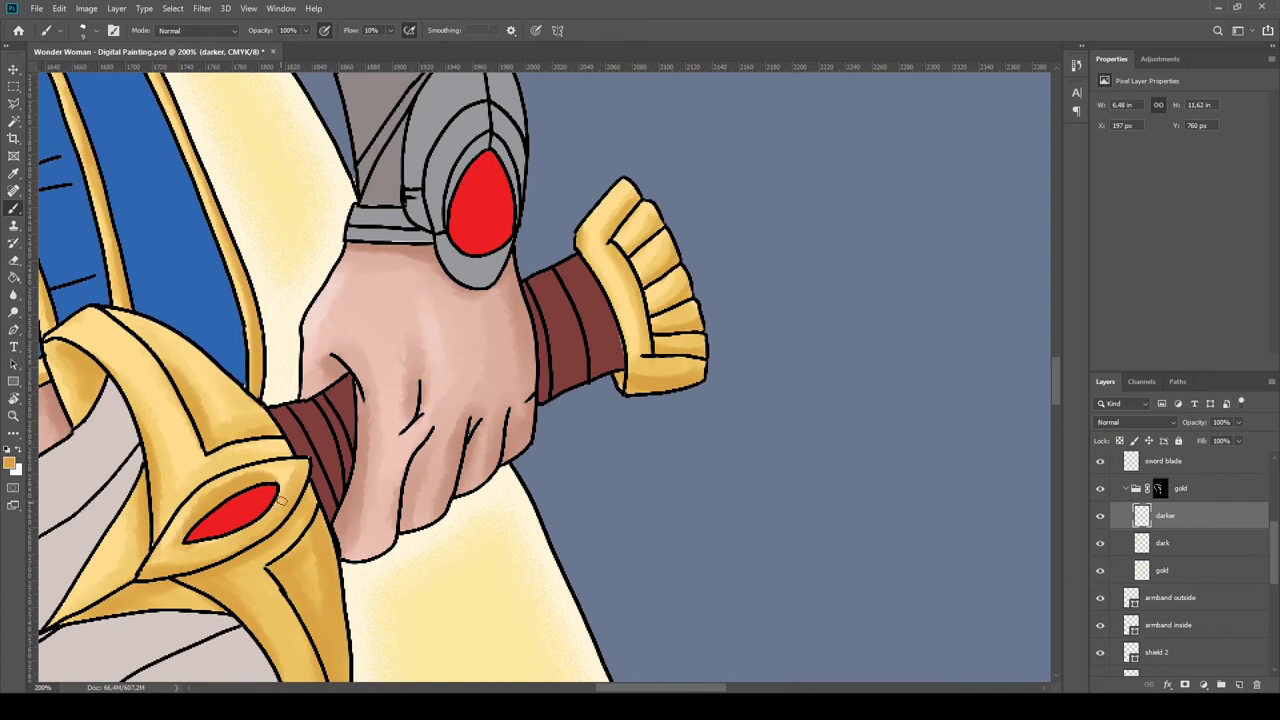
scroll(320, 400, "down", 3)
key("z")
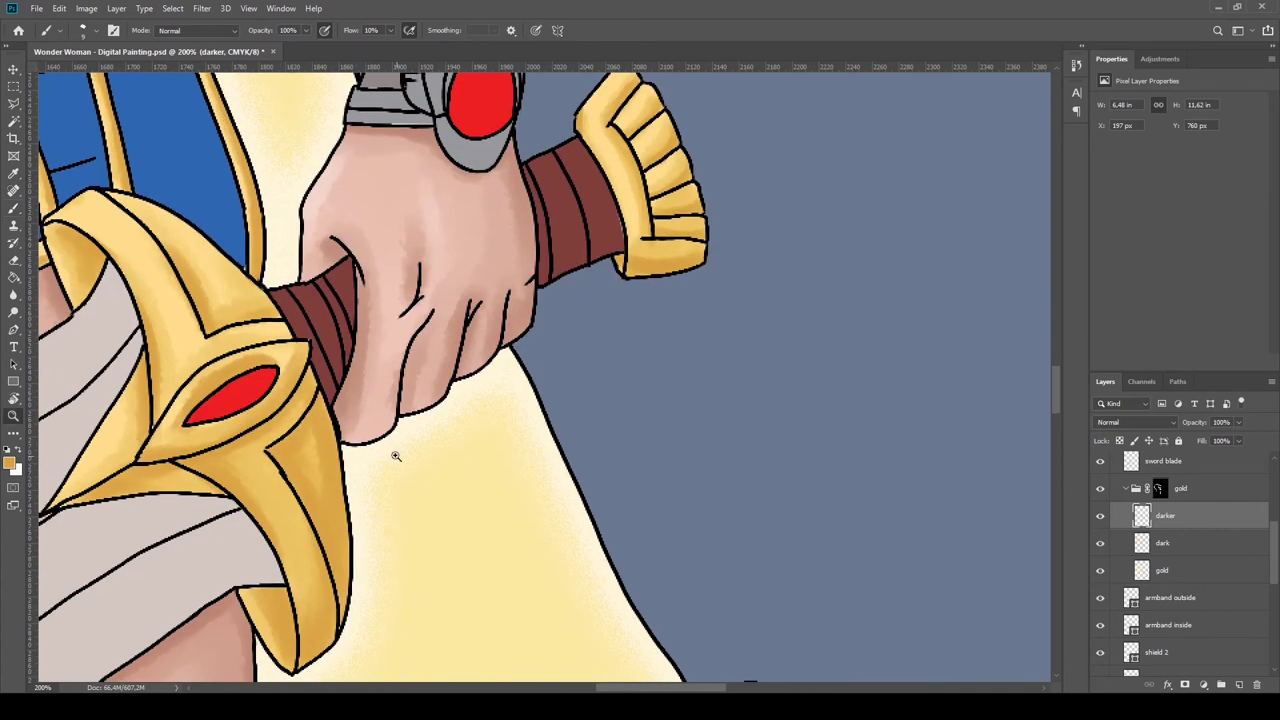
scroll(394, 449, "down", 5)
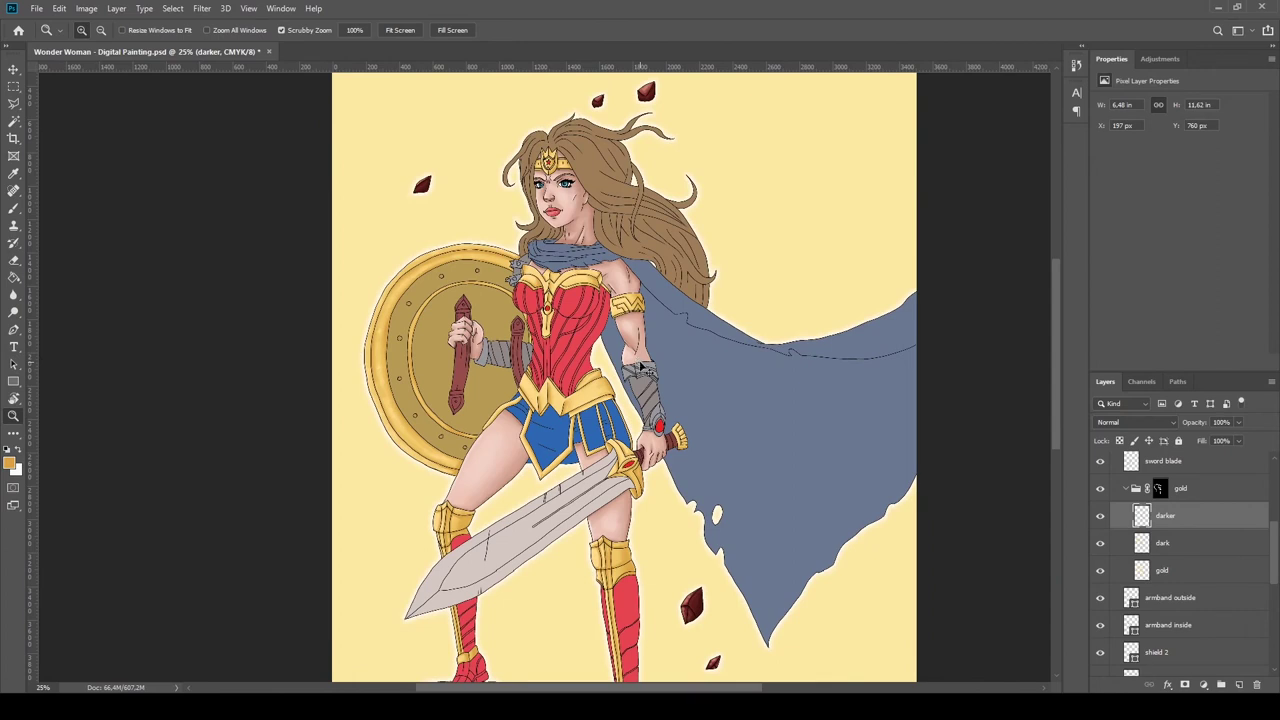
Add a new layer named 'lighter' above 'darker' in the gold group.
left_click(1239, 684)
scroll(847, 259, "down", 1)
scroll(847, 259, "up", 1)
type("lighter")
key("Return")
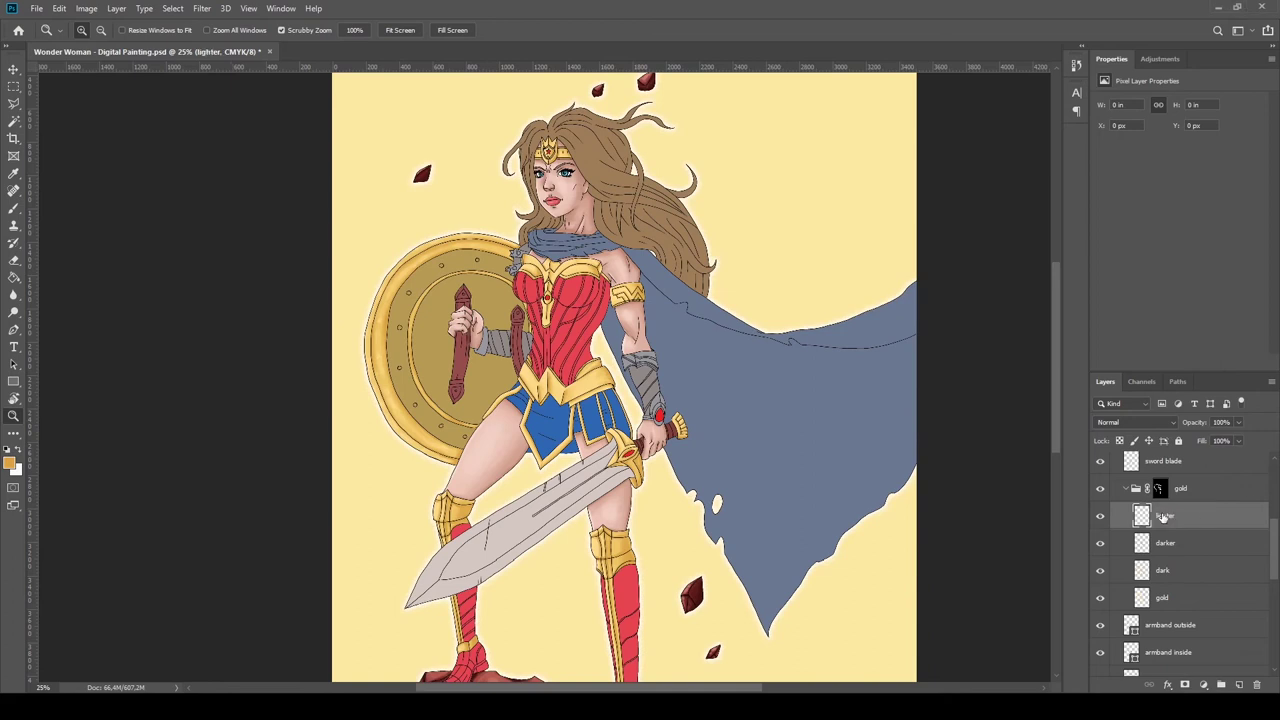
scroll(572, 197, "up", 3)
scroll(572, 193, "up", 2)
Switch to the Brush and zoom out to view the whole figure.
key("b")
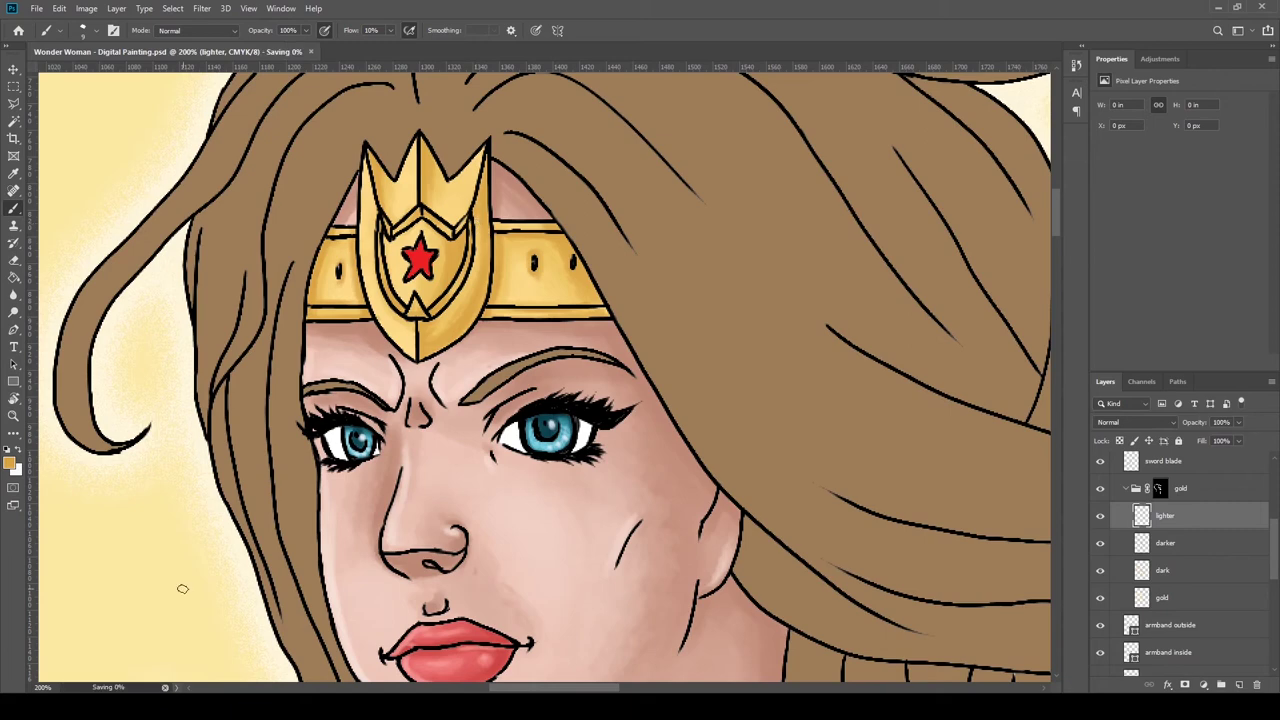
key("alt+Tab")
key("z")
scroll(212, 390, "down", 5)
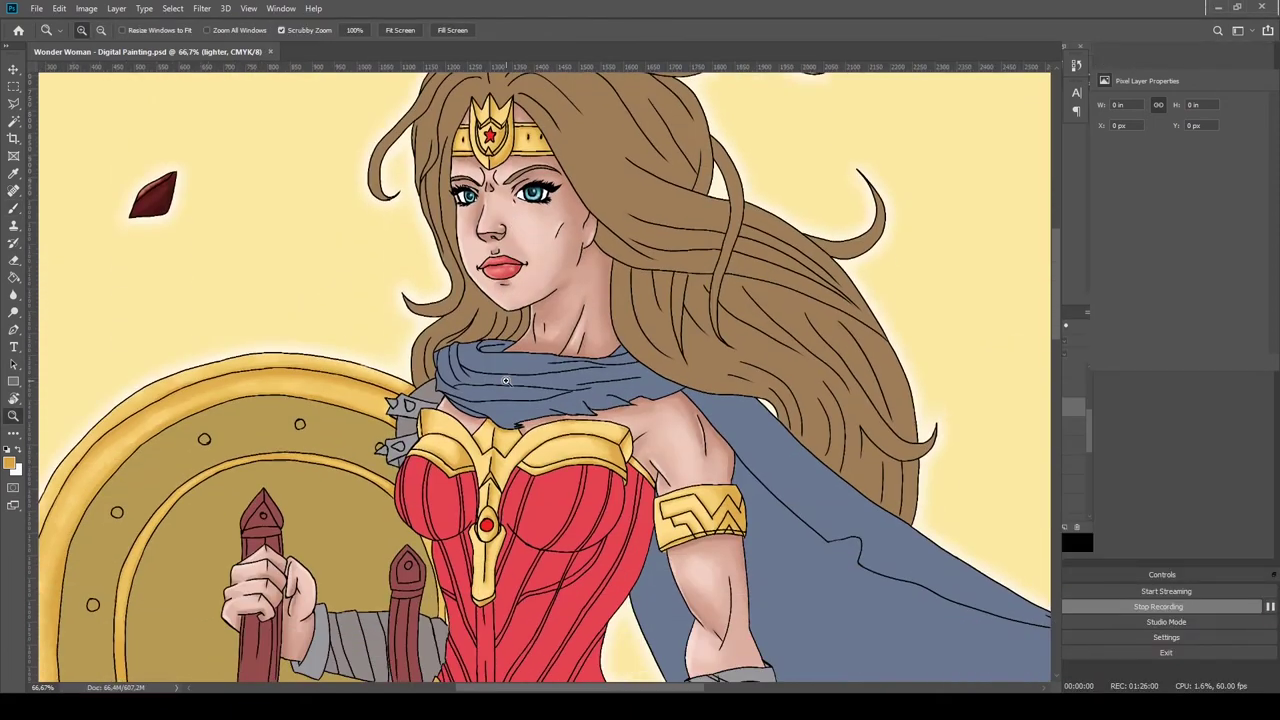
scroll(497, 355, "up", 1)
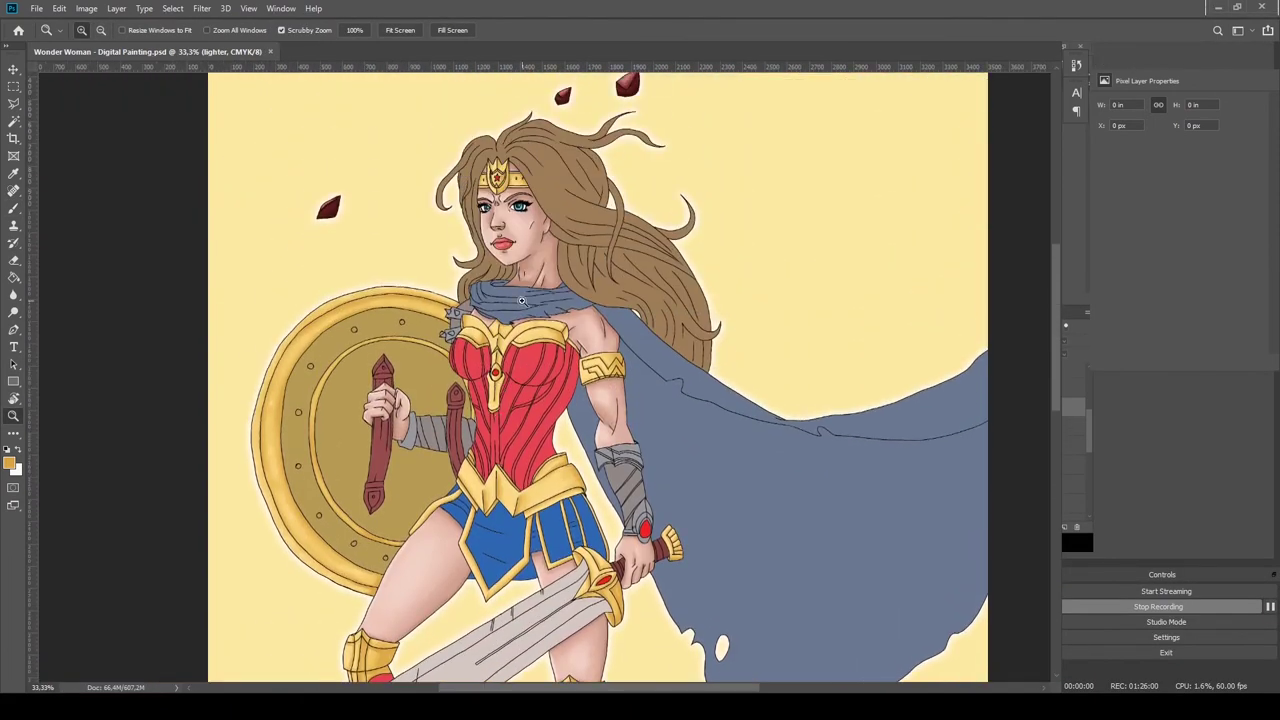
scroll(600, 300, "up", 1)
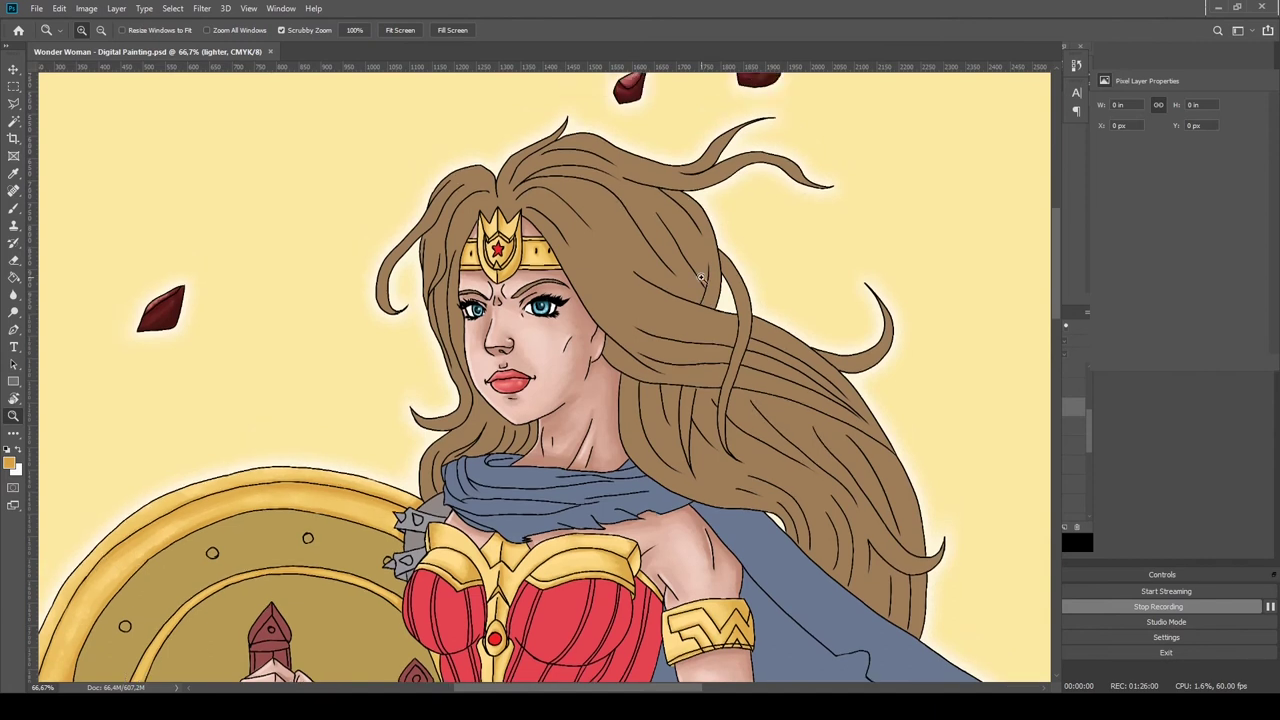
scroll(587, 255, "up", 1)
Zoom in on the face and tiara and sample a pale gold colour.
left_click(13, 73)
key("b")
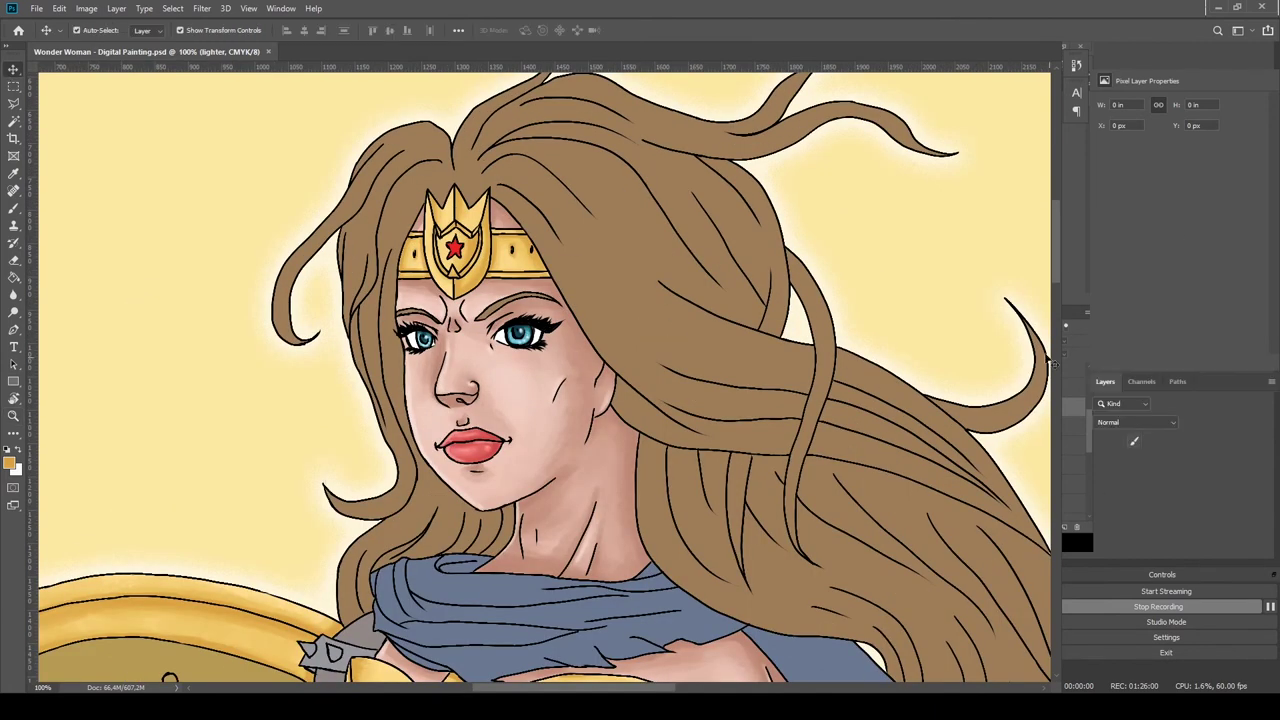
key("i")
scroll(933, 183, "down", 1)
key("b")
scroll(741, 148, "up", 2)
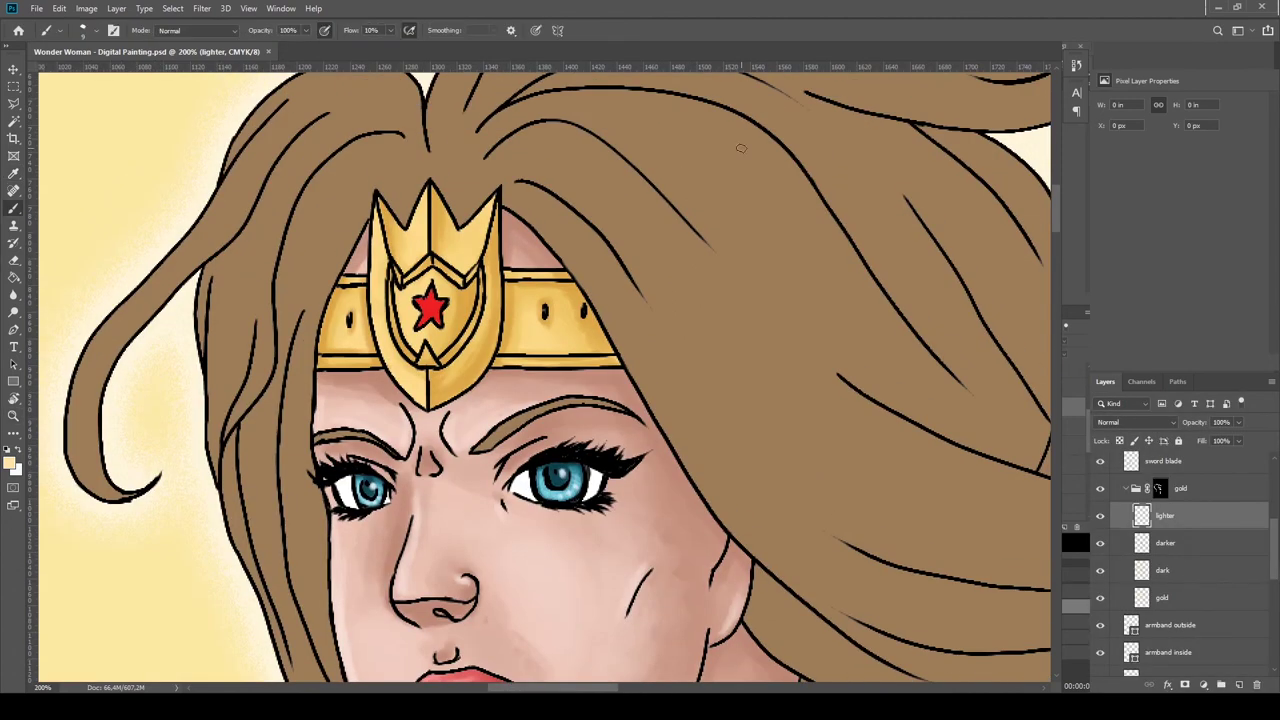
Paint pale gold highlights on the tiara, the left chest band and the central chest piece.
left_click_drag(478, 222, 465, 255)
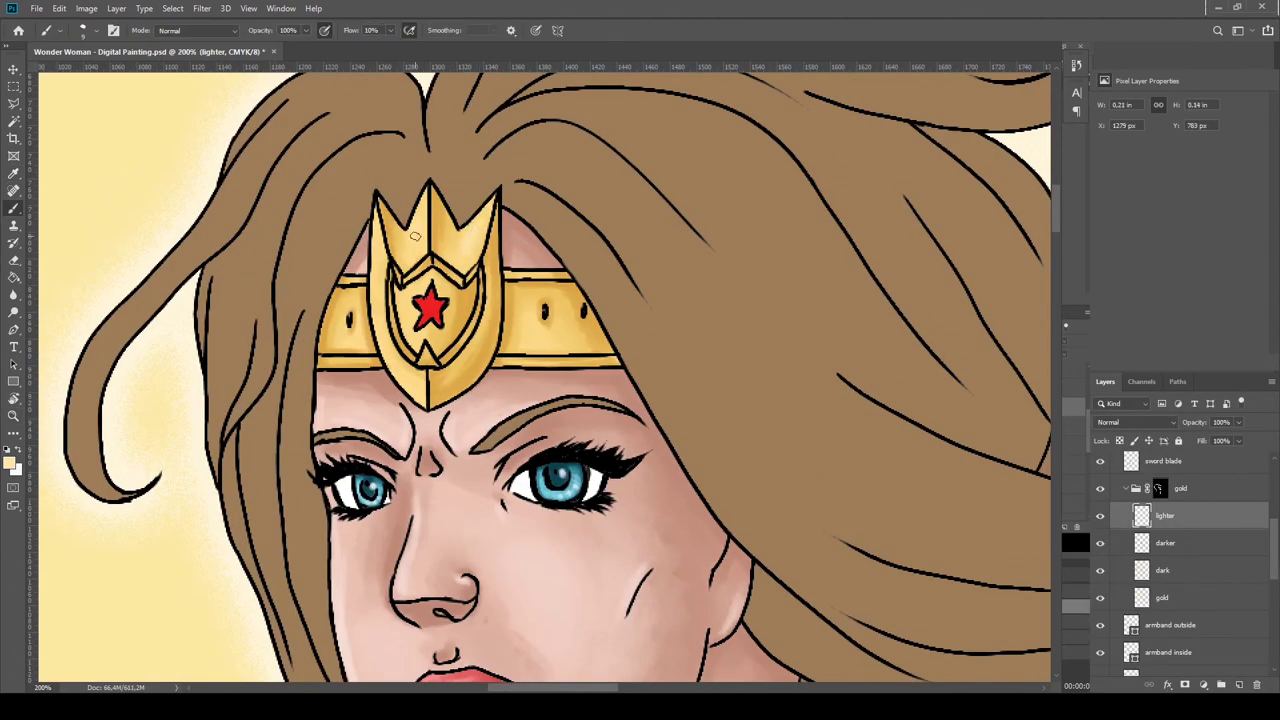
left_click_drag(418, 352, 342, 326)
scroll(457, 194, "down", 3)
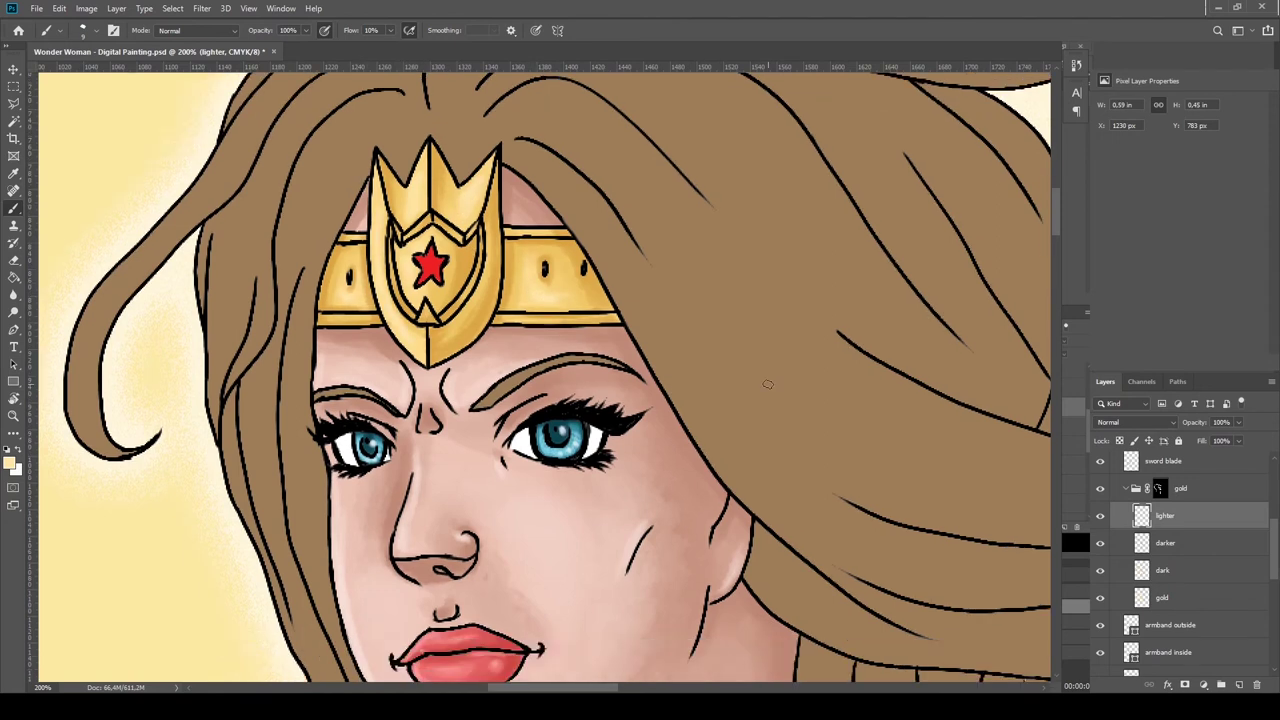
scroll(465, 300, "down", 10)
left_click_drag(341, 340, 353, 323)
left_click_drag(349, 388, 341, 390)
left_click_drag(553, 389, 460, 457)
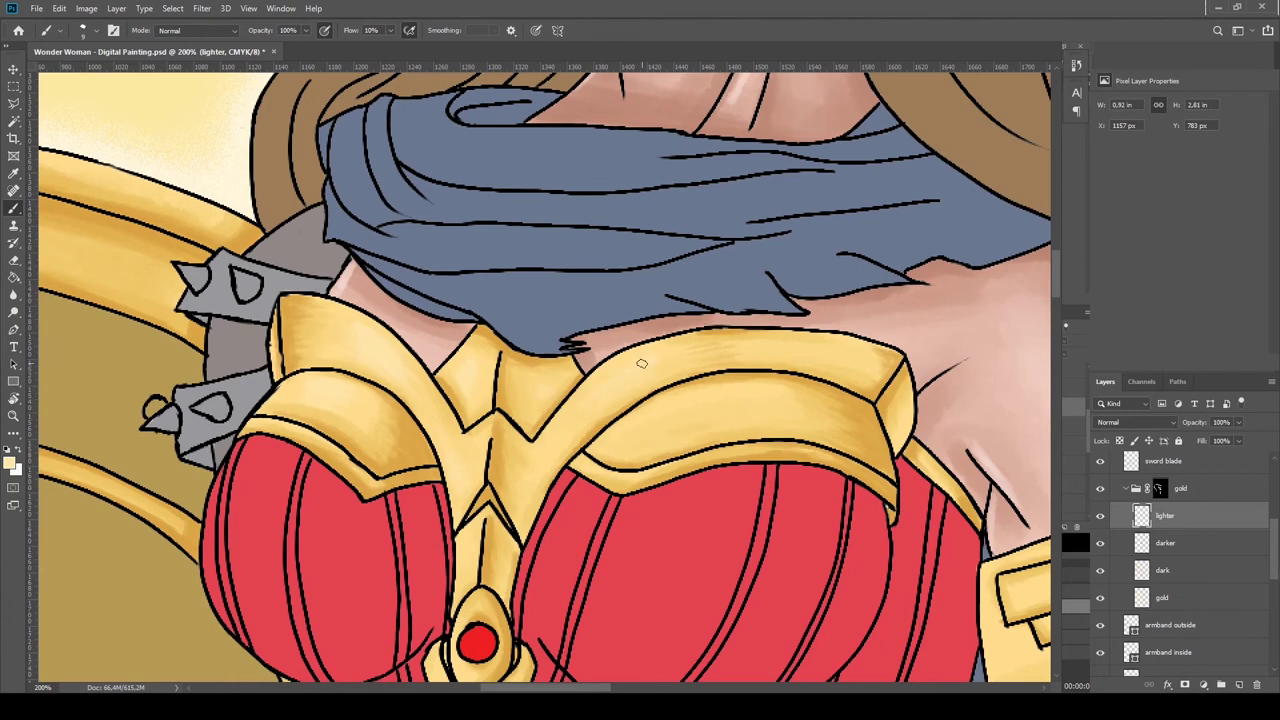
Brighten the right part of the gold chest band with a low-flow highlight.
left_click_drag(588, 432, 752, 359)
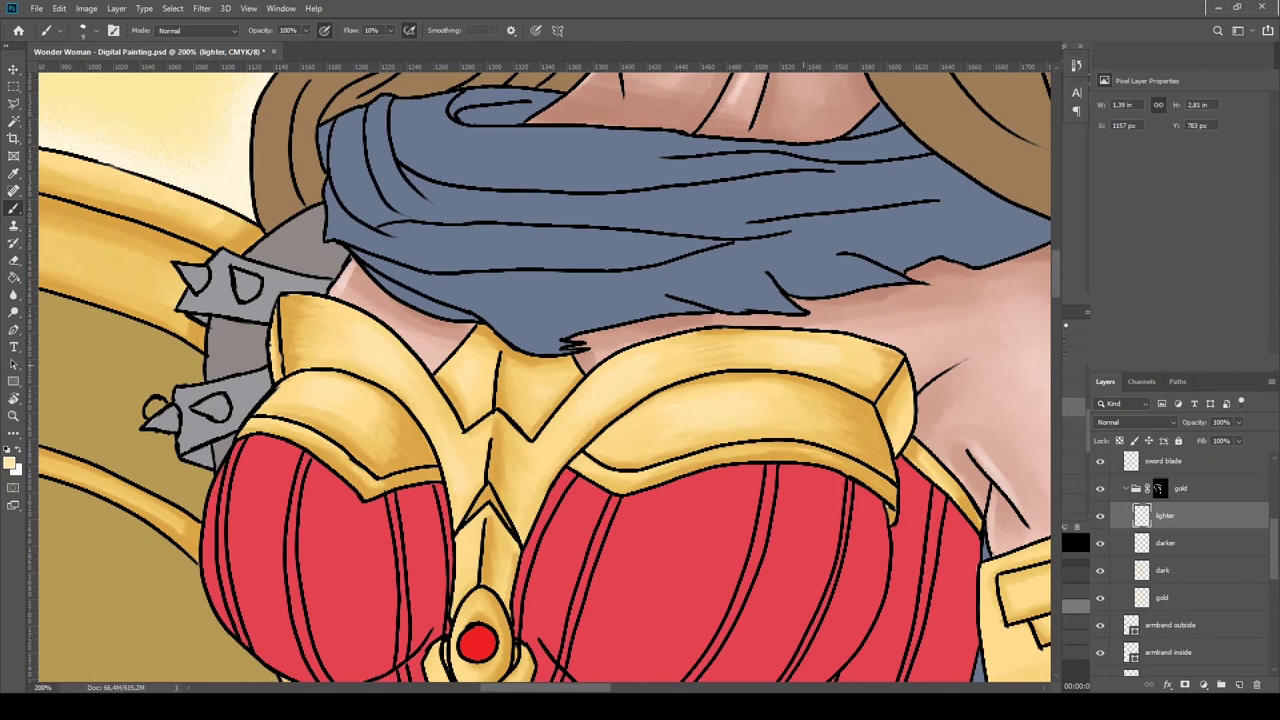
scroll(716, 401, "down", 2)
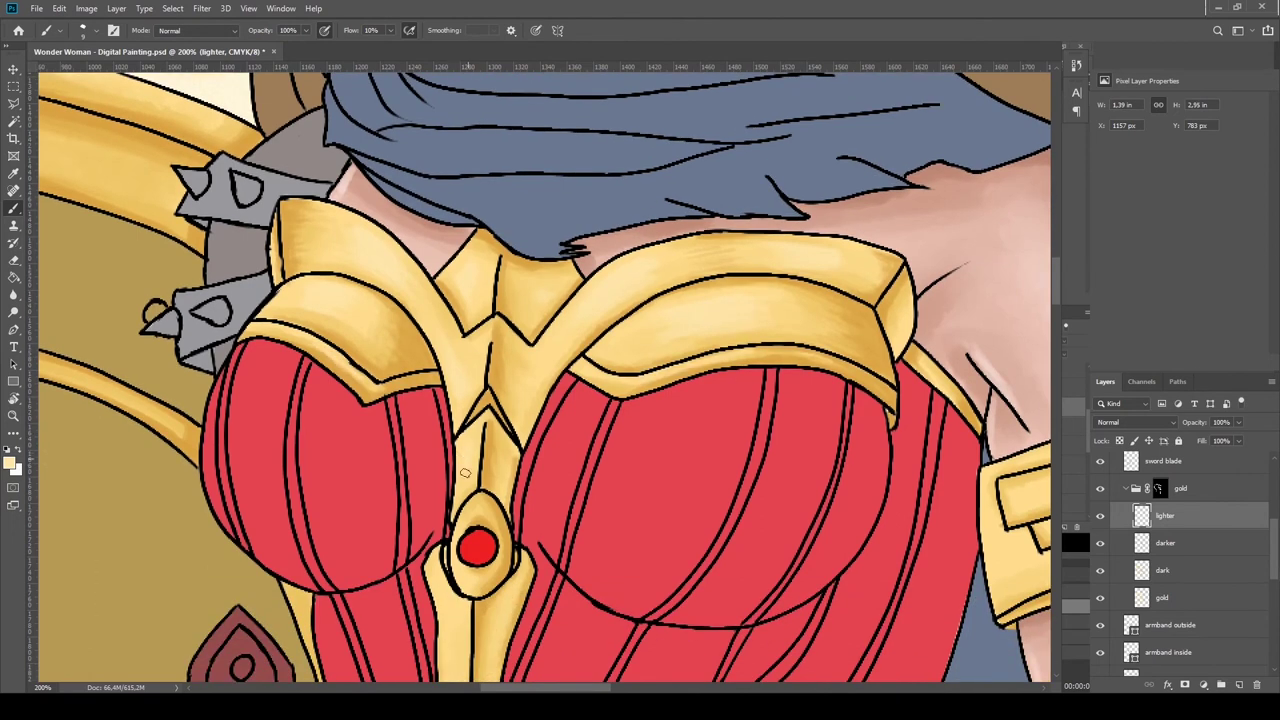
scroll(465, 447, "down", 3)
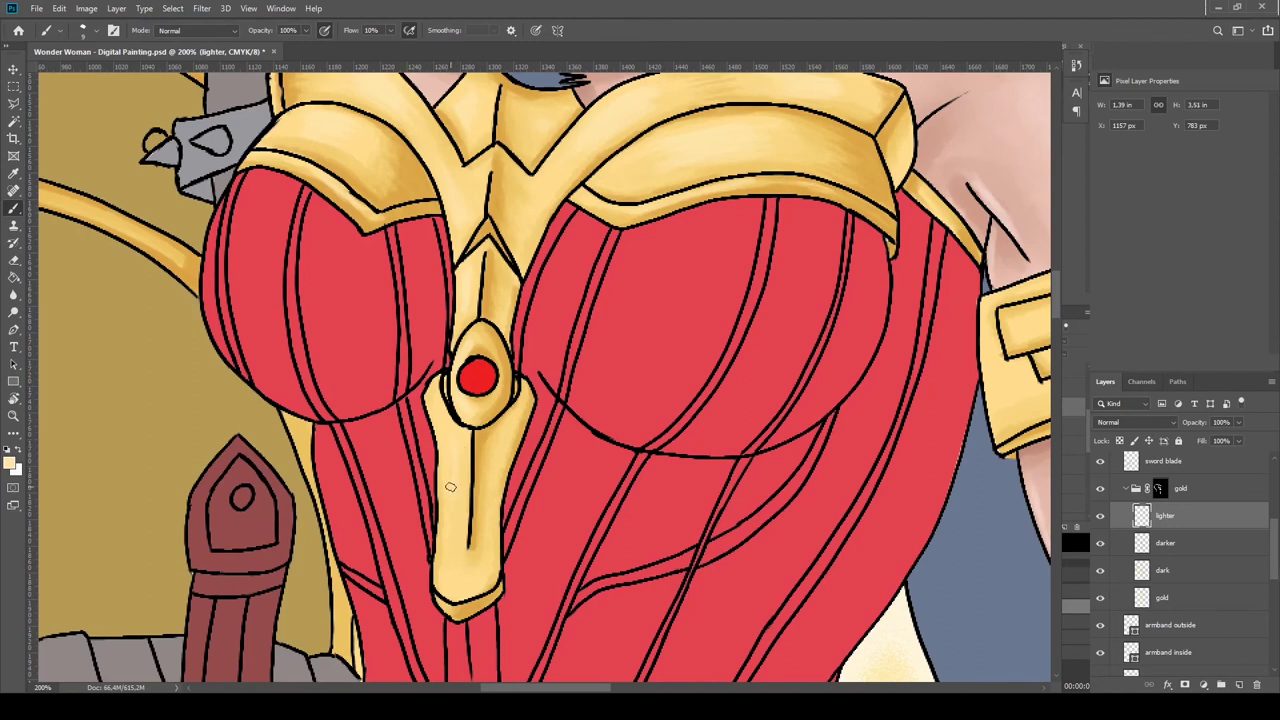
scroll(285, 269, "right", 5)
Lighten the left and right sides of the gold armband, then bring the belt into view.
mouse_move(737, 320)
left_mouse_down()
mouse_move(766, 369)
mouse_move(689, 383)
mouse_move(793, 329)
left_mouse_up()
mouse_move(934, 313)
left_mouse_down()
mouse_move(897, 351)
mouse_move(905, 386)
mouse_move(878, 294)
left_mouse_up()
left_click_drag(757, 293, 691, 136)
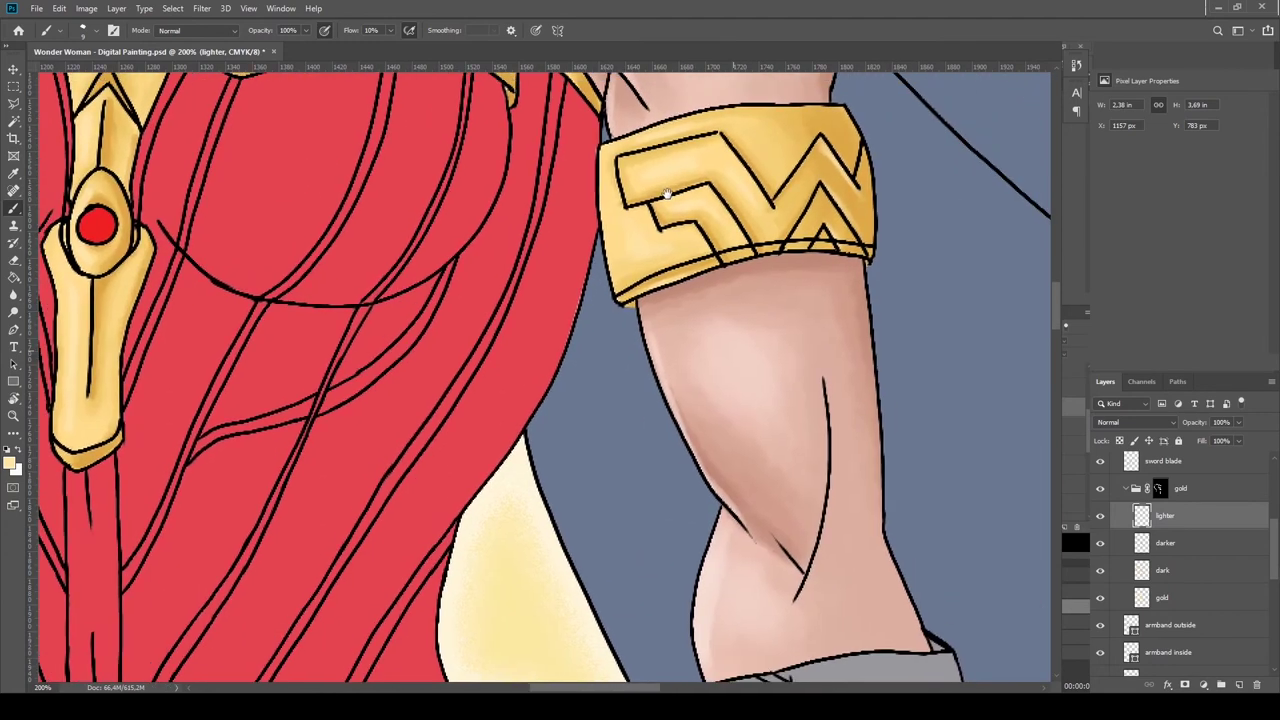
left_click_drag(713, 272, 759, 339)
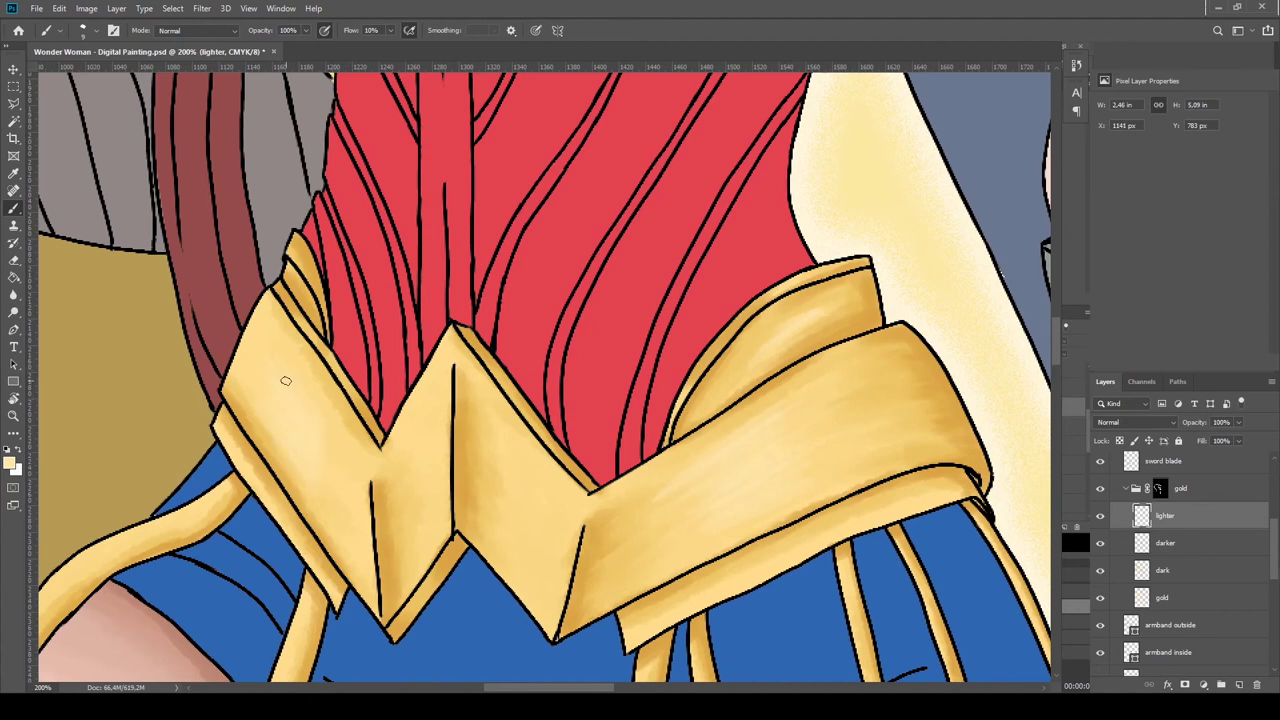
Add faint pale gold highlights along the lower gold belt.
mouse_move(539, 479)
left_mouse_down()
mouse_move(518, 588)
mouse_move(511, 491)
left_mouse_up()
left_click_drag(521, 444, 540, 533)
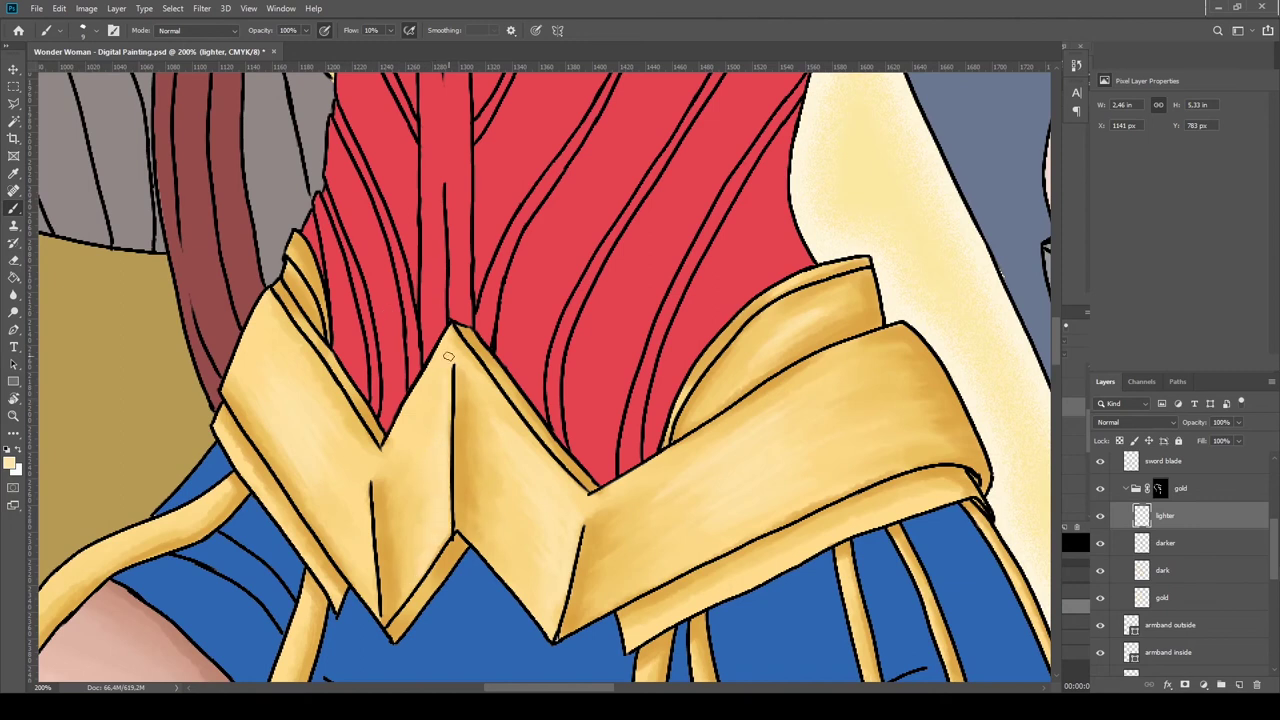
scroll(781, 318, "down", 5)
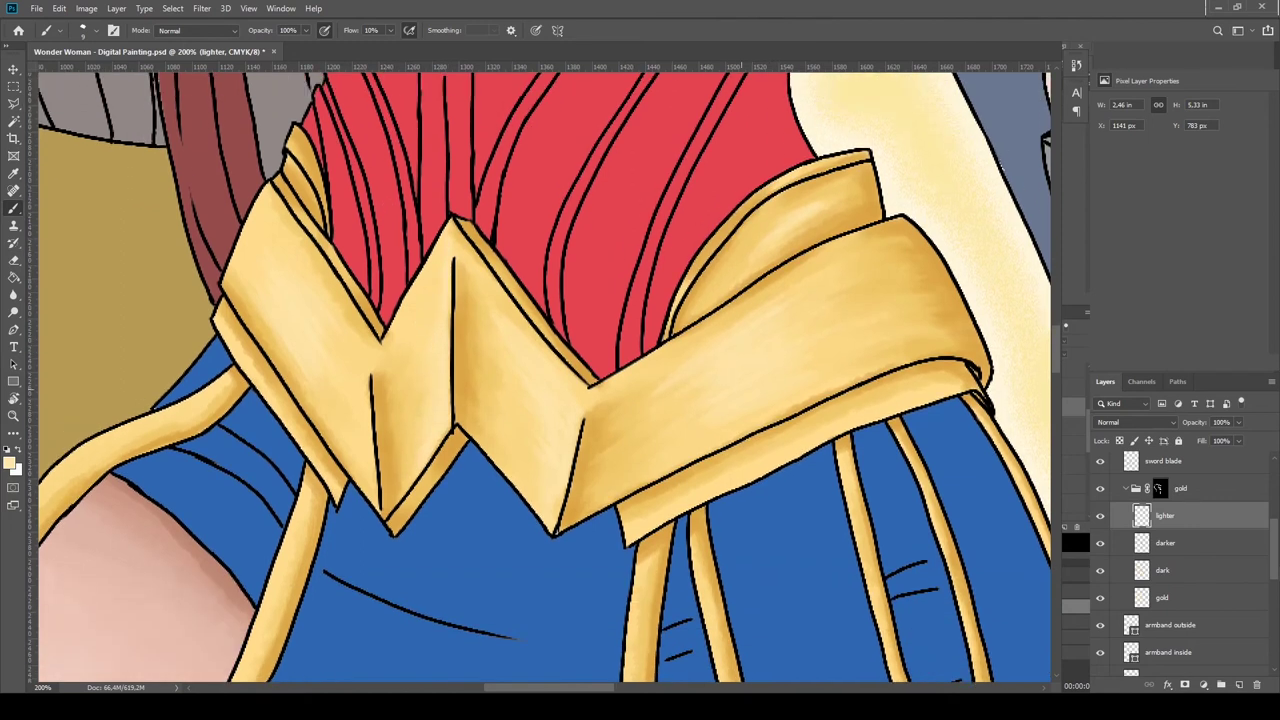
scroll(274, 328, "down", 8)
scroll(274, 328, "down", 12)
Add soft highlights to the right arm of the sword crossguard.
scroll(274, 328, "left", 10)
scroll(274, 328, "up", 10)
scroll(531, 390, "down", 4)
scroll(528, 426, "down", 5)
scroll(608, 473, "down", 3)
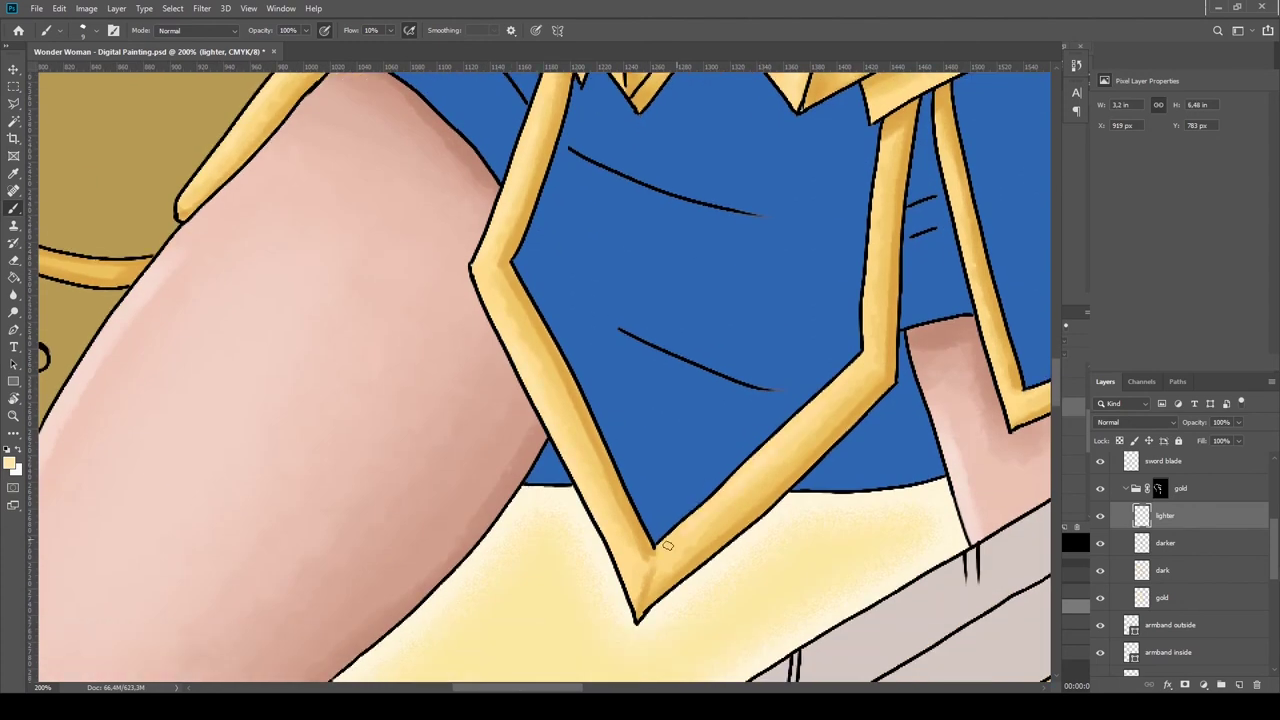
scroll(667, 545, "up", 9)
scroll(667, 545, "right", 15)
scroll(667, 545, "down", 9)
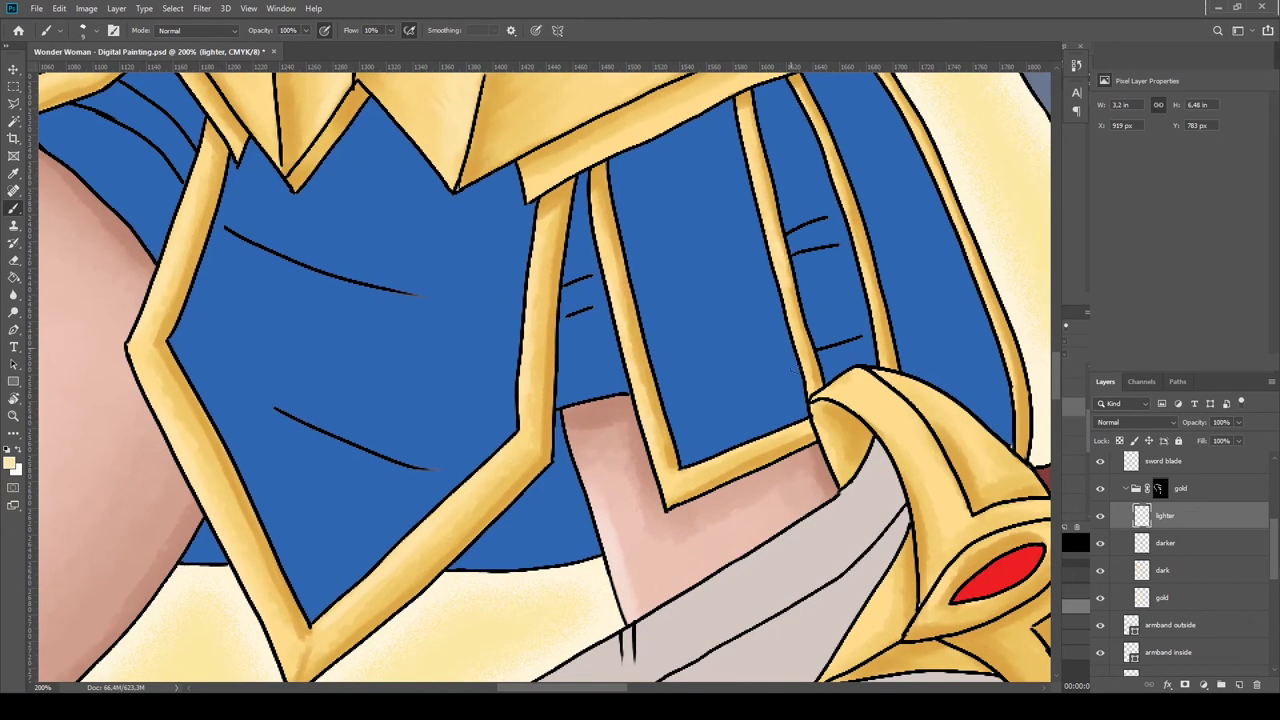
scroll(845, 217, "down", 3)
scroll(618, 334, "right", 10)
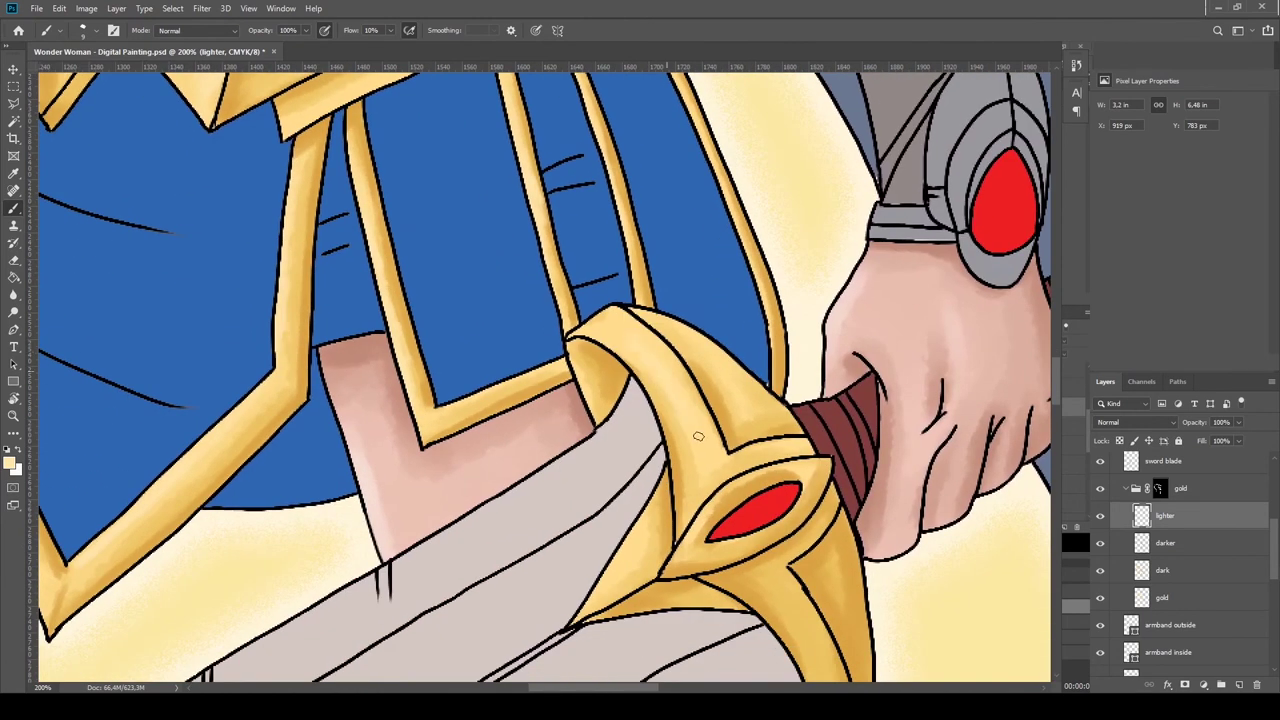
left_click_drag(720, 395, 700, 352)
left_click_drag(735, 425, 699, 358)
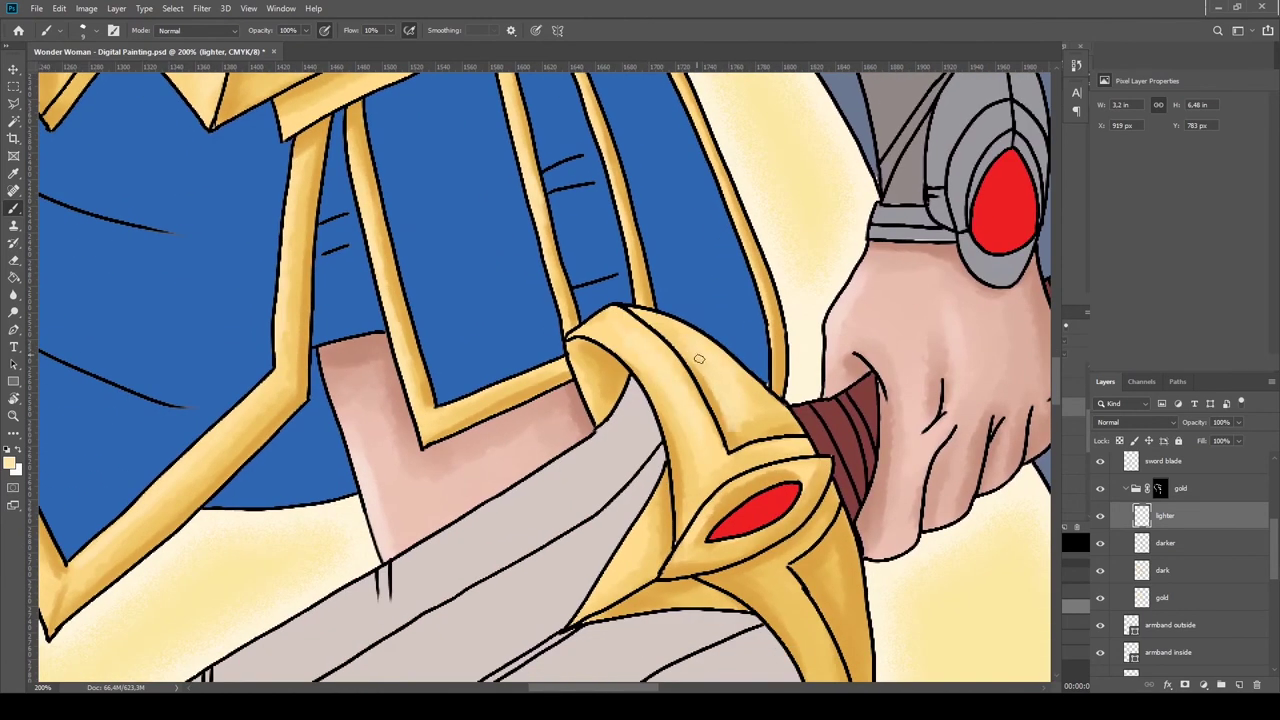
left_click_drag(735, 428, 700, 362)
Brighten the crossguard's right arm further and the gold below the red gem.
scroll(758, 502, "down", 3)
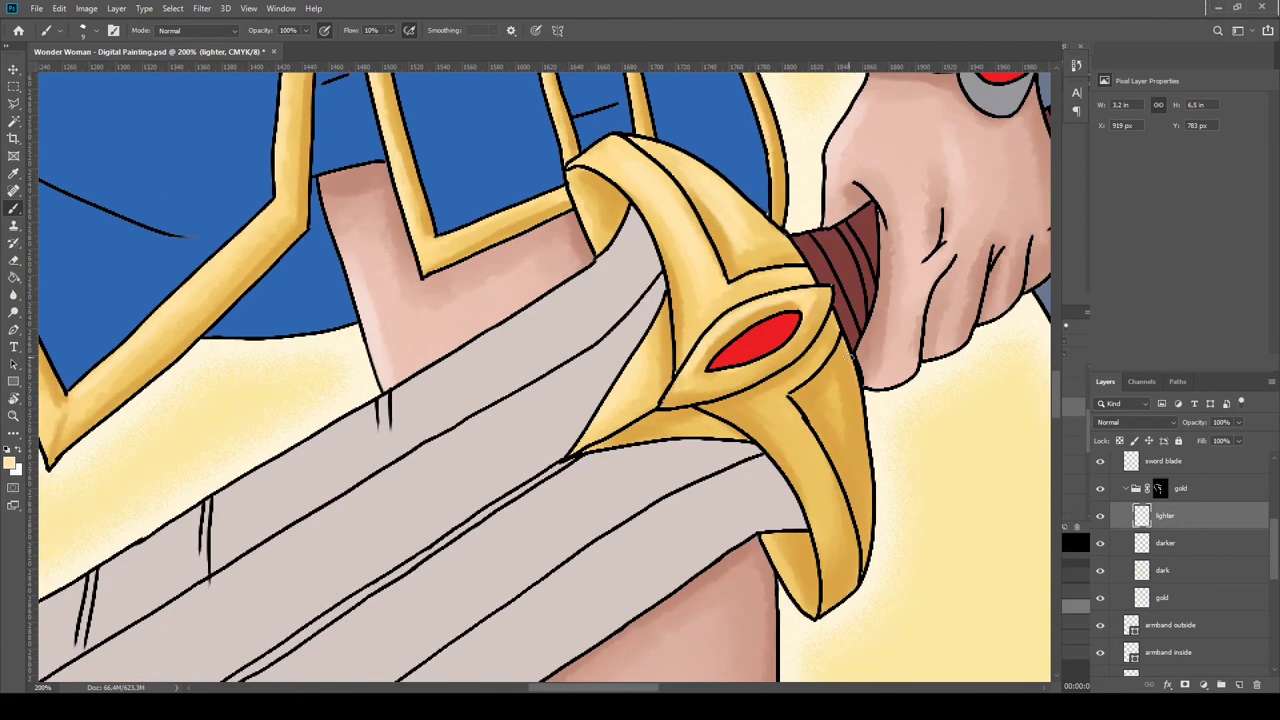
left_click_drag(778, 407, 845, 540)
left_click_drag(830, 372, 859, 454)
left_click_drag(786, 340, 700, 392)
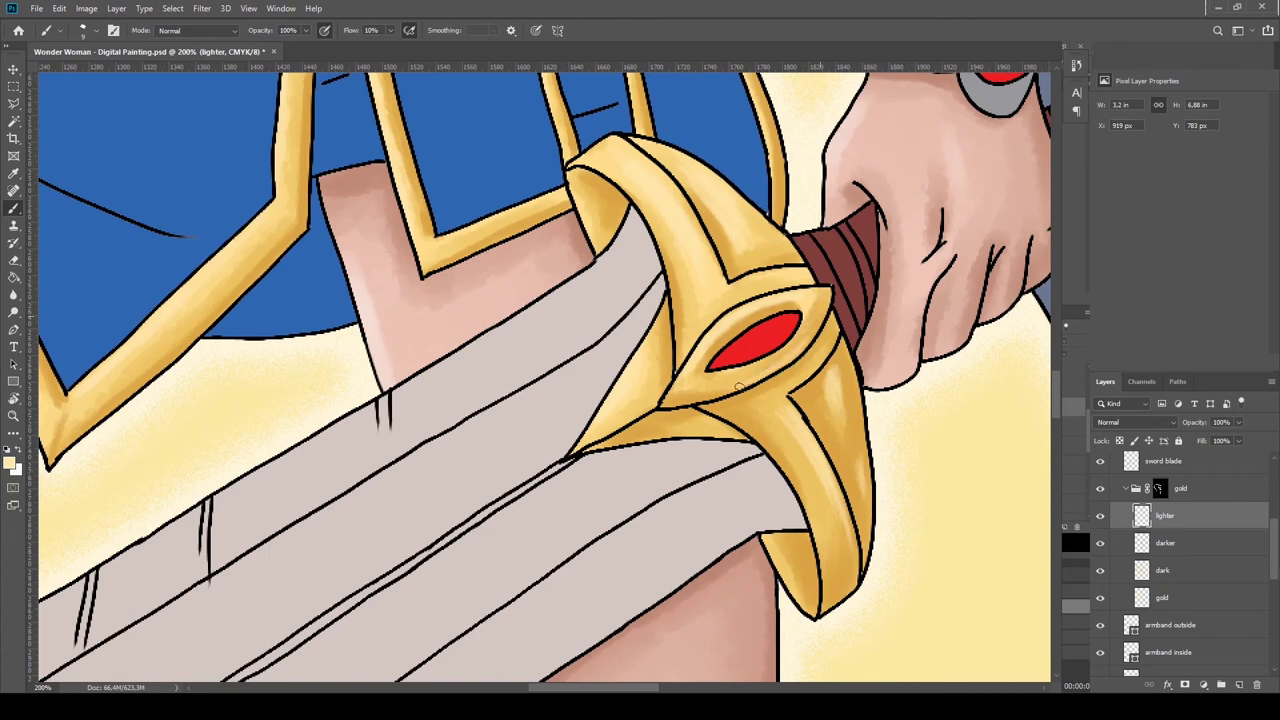
scroll(795, 606, "down", 2)
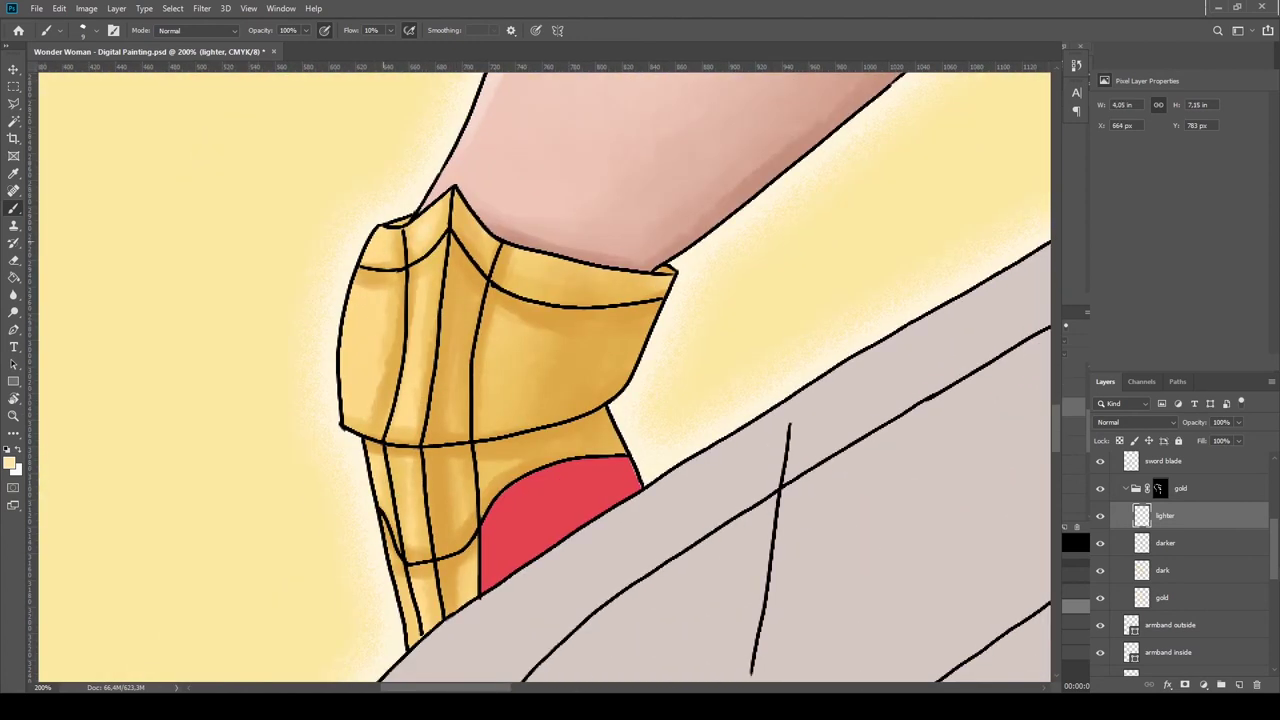
Highlight the knee guard's left edge and along its columns.
left_click_drag(352, 365, 345, 336)
scroll(415, 497, "down", 2)
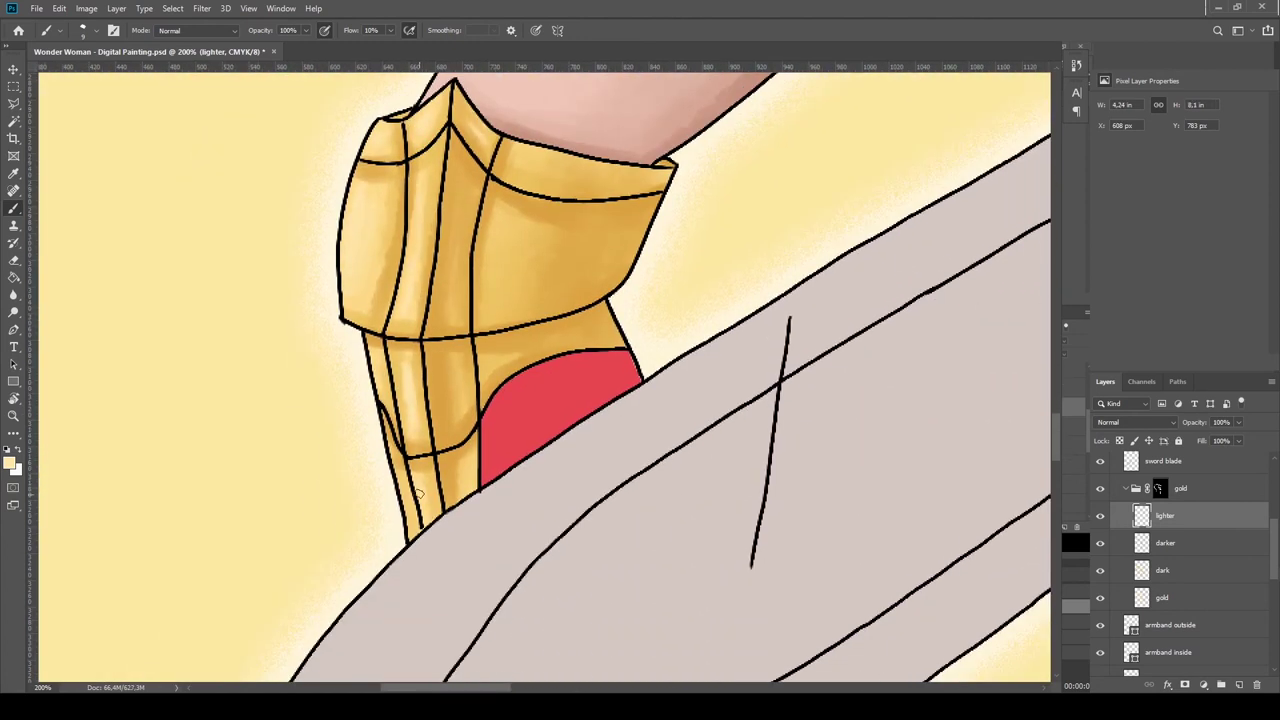
scroll(368, 181, "down", 4)
scroll(471, 323, "up", 4)
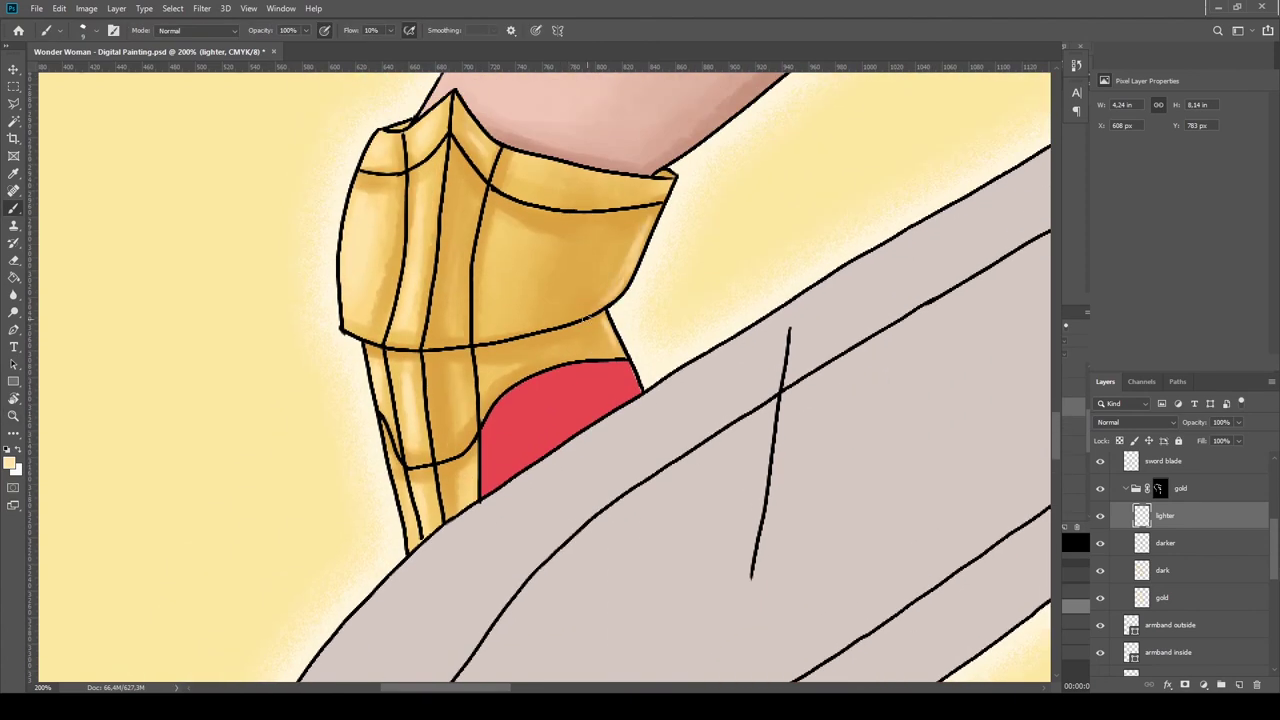
left_click_drag(446, 176, 446, 266)
left_click_drag(440, 218, 440, 296)
scroll(493, 291, "down", 3)
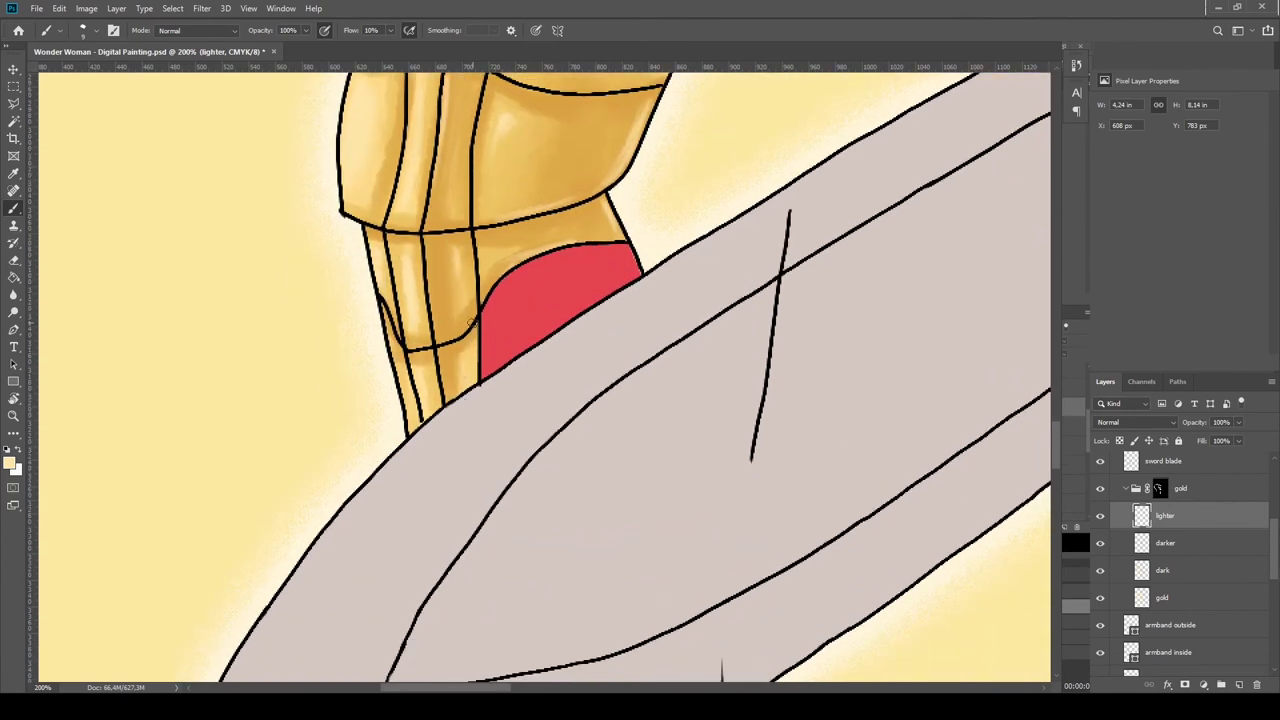
scroll(493, 291, "up", 2)
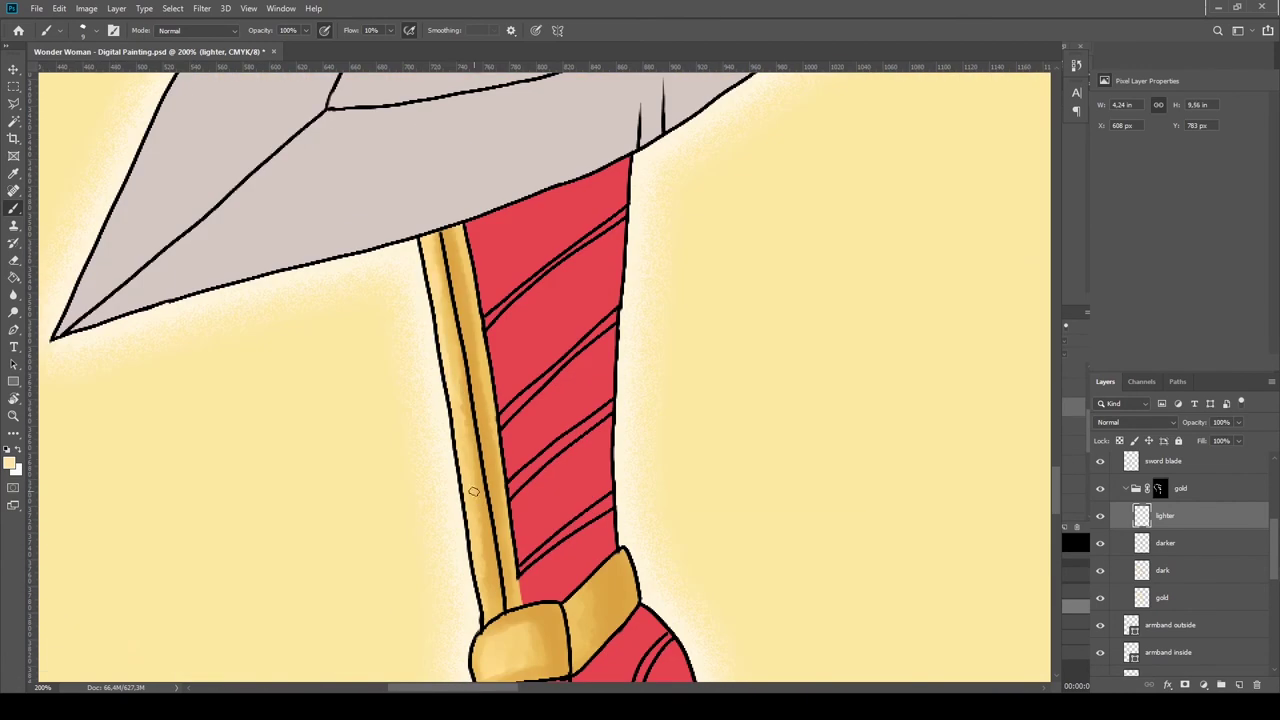
Lighten the gold boot stripe and ankle band.
left_click_drag(486, 527, 478, 556)
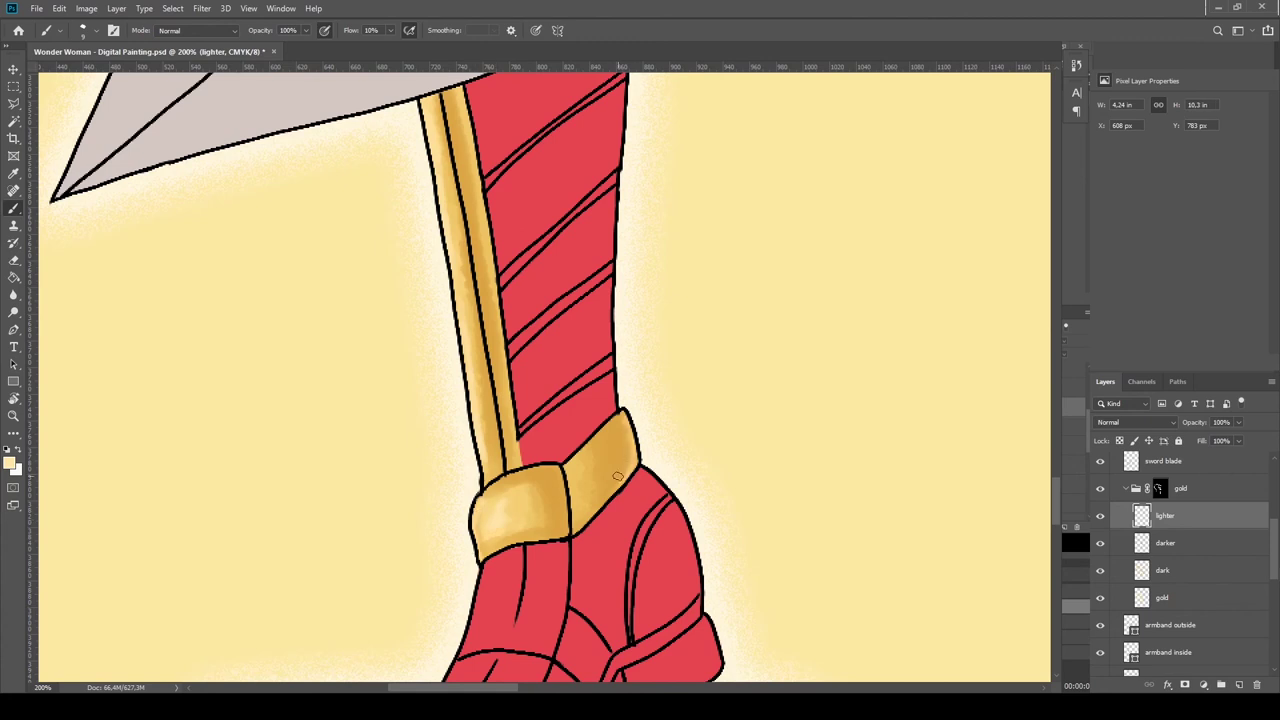
left_click_drag(560, 525, 544, 473)
scroll(700, 306, "down", 1)
Brighten the upper right and lower right edges of the knee guard.
scroll(371, 514, "down", 1)
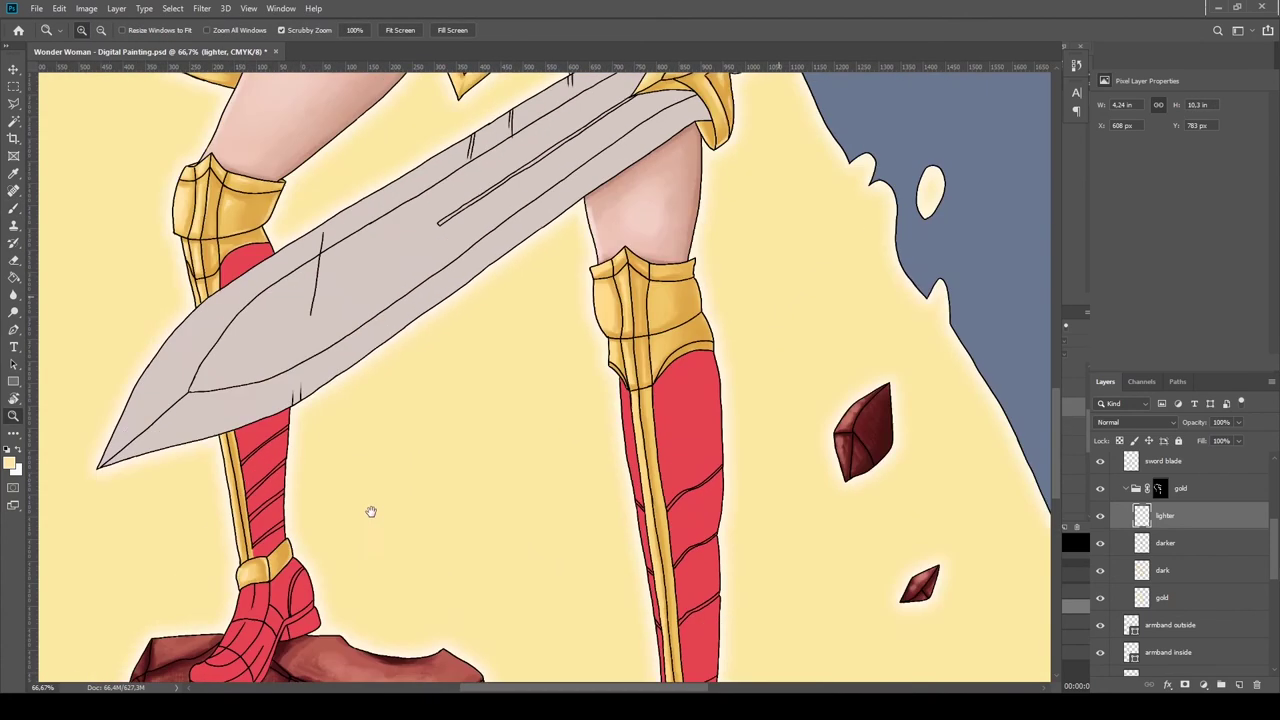
scroll(371, 514, "up", 1)
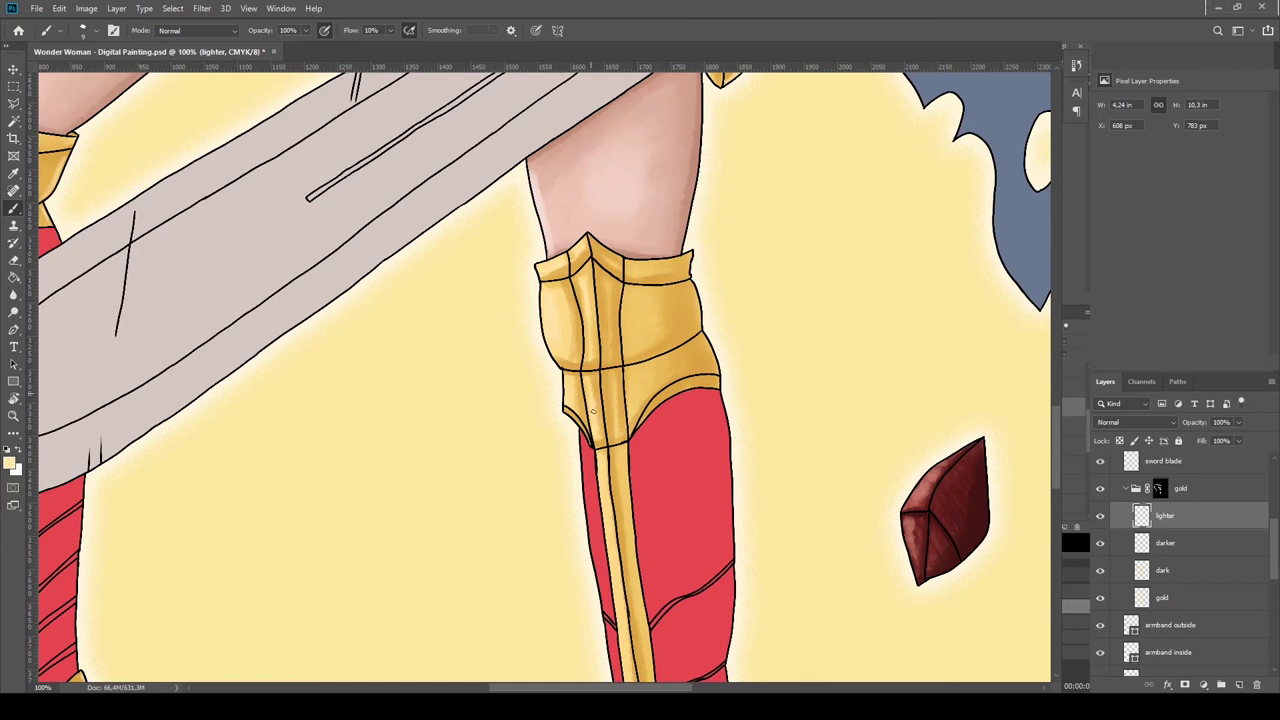
mouse_move(683, 326)
left_mouse_down()
mouse_move(652, 284)
mouse_move(695, 345)
left_mouse_up()
mouse_move(695, 292)
left_mouse_down()
mouse_move(695, 332)
mouse_move(648, 290)
mouse_move(629, 324)
left_mouse_up()
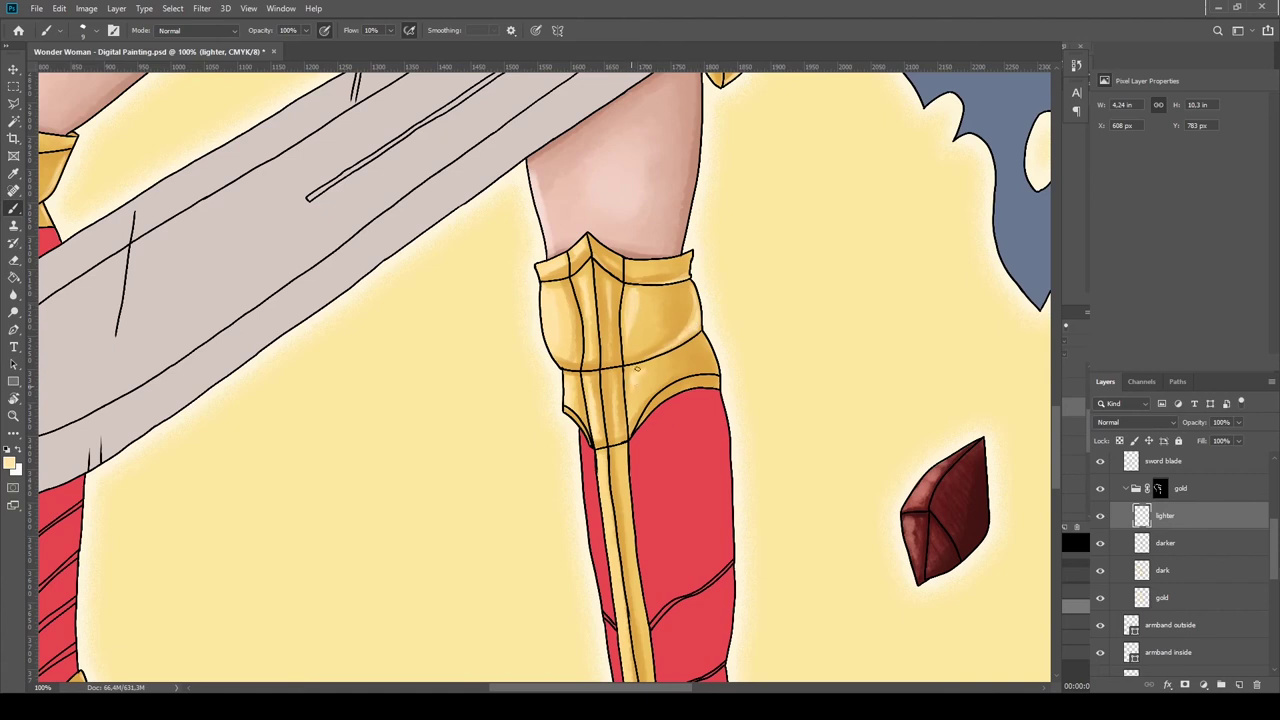
mouse_move(714, 368)
left_mouse_down()
mouse_move(666, 384)
mouse_move(709, 358)
left_mouse_up()
Brighten the gold ankle band, then zoom out to view the whole figure.
scroll(836, 266, "down", 3)
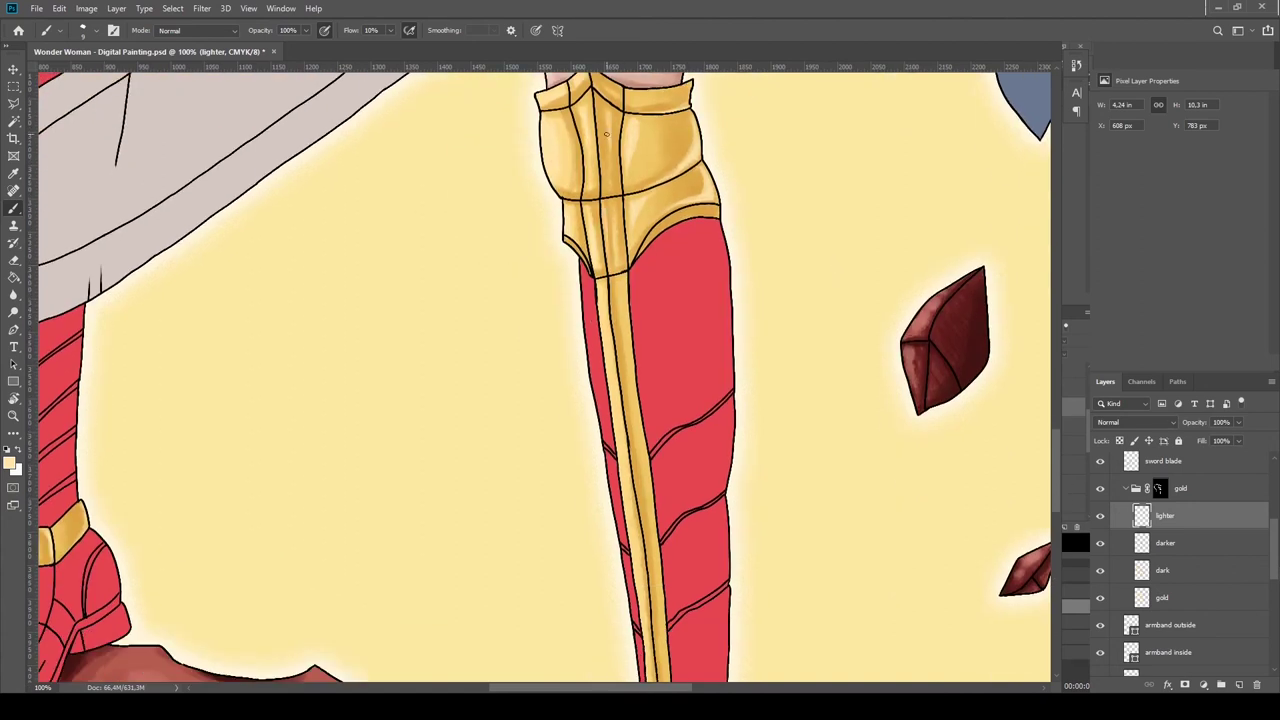
scroll(602, 176, "down", 2)
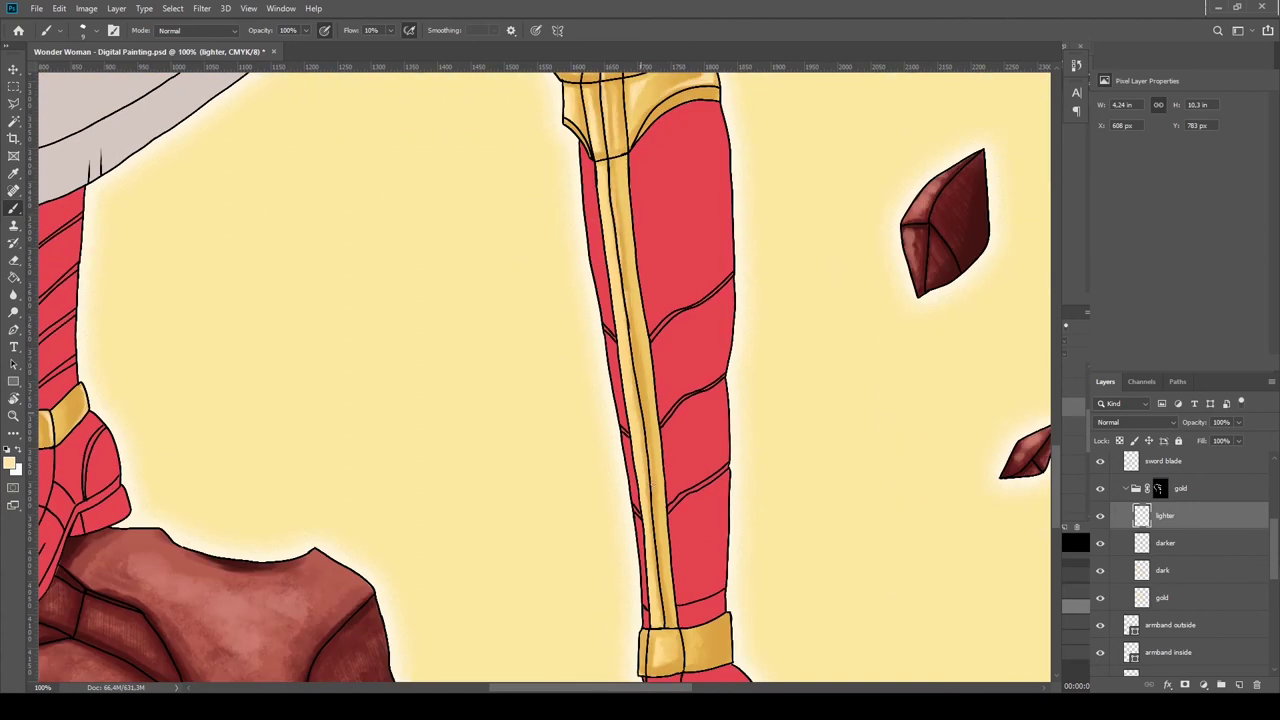
scroll(650, 460, "down", 3)
mouse_move(715, 475)
left_mouse_down()
mouse_move(678, 492)
mouse_move(688, 471)
left_mouse_up()
scroll(697, 369, "up", 2)
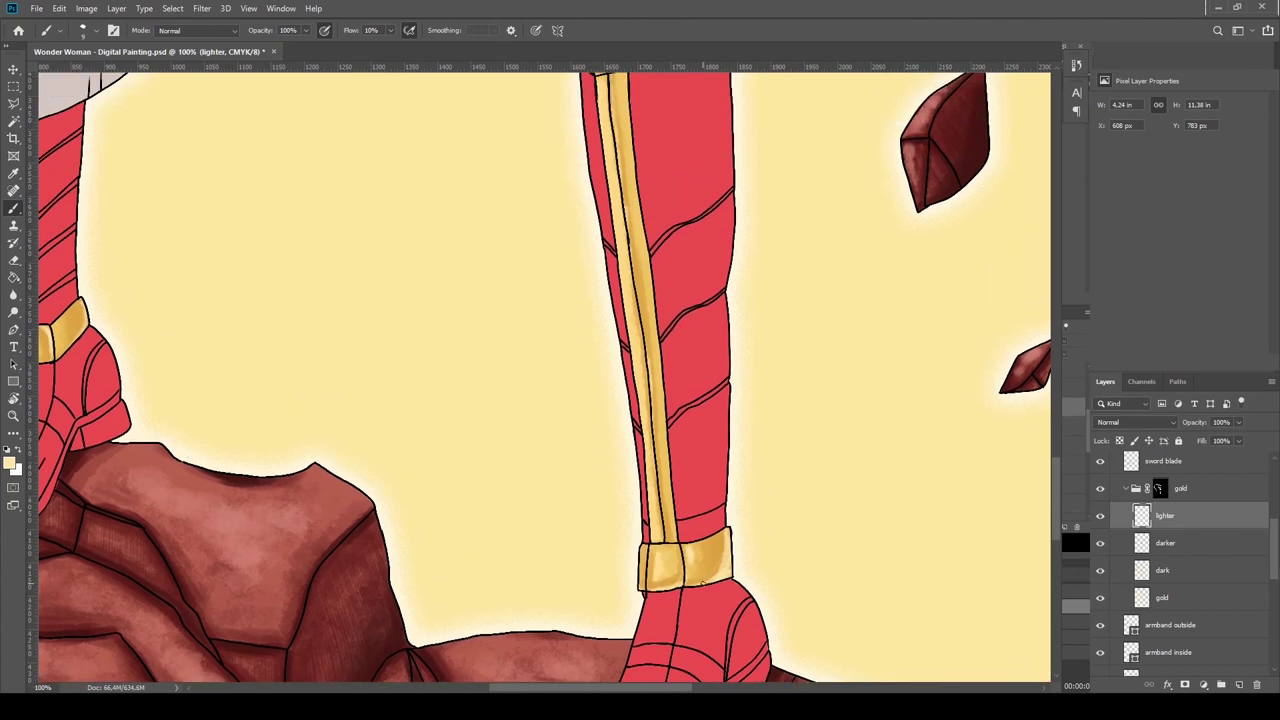
scroll(697, 369, "up", 1)
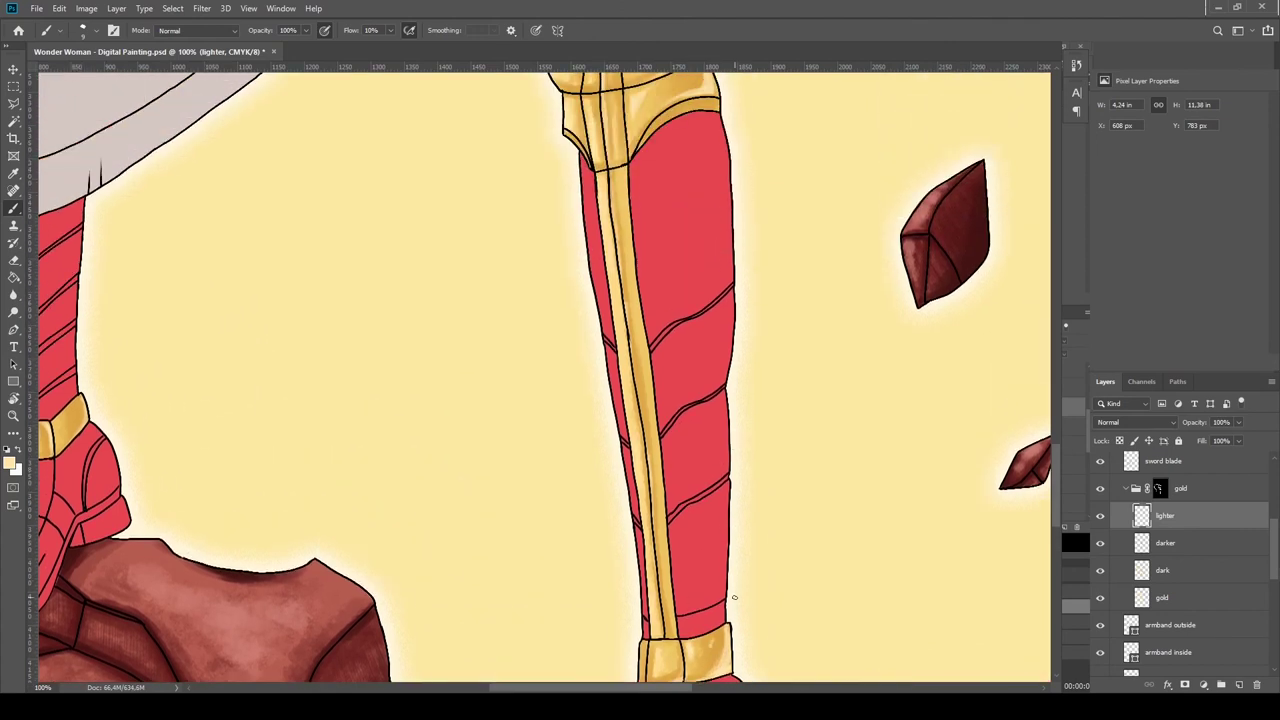
scroll(594, 443, "down", 1)
key("z")
left_click(516, 197, "alt")
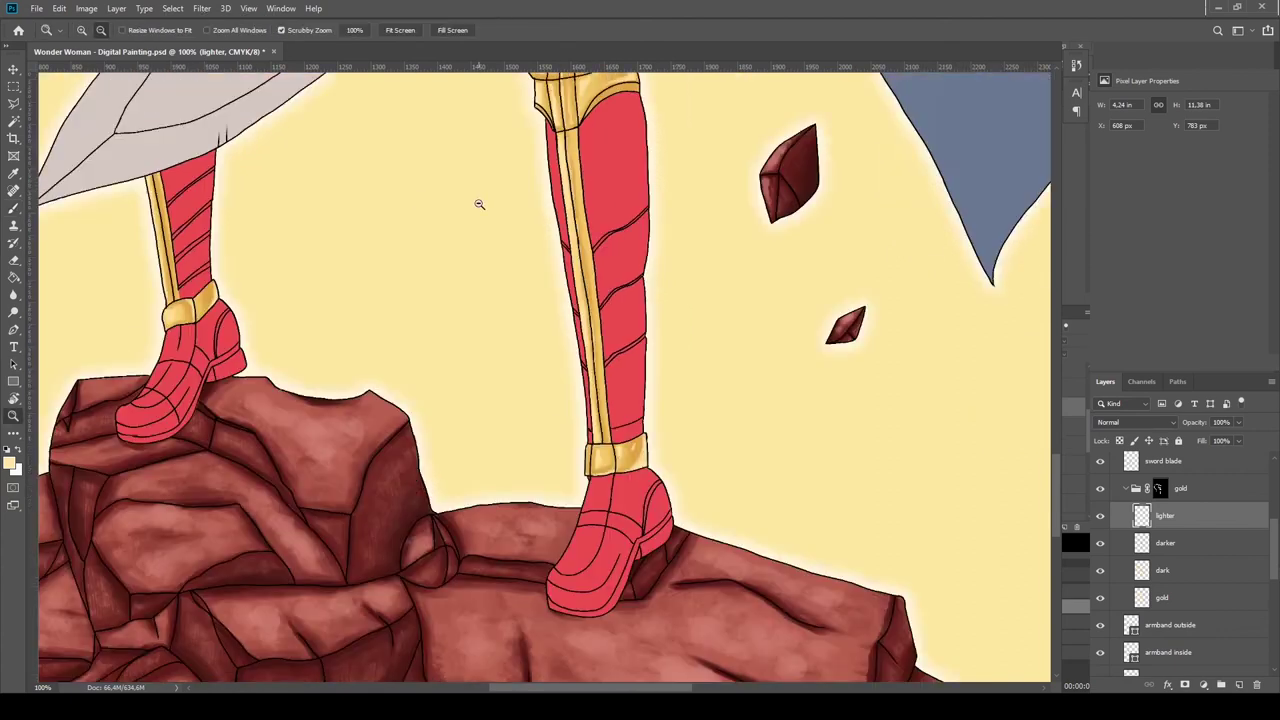
Pan along the shield's outer rim to inspect its pale gold highlights.
scroll(305, 260, "up", 3)
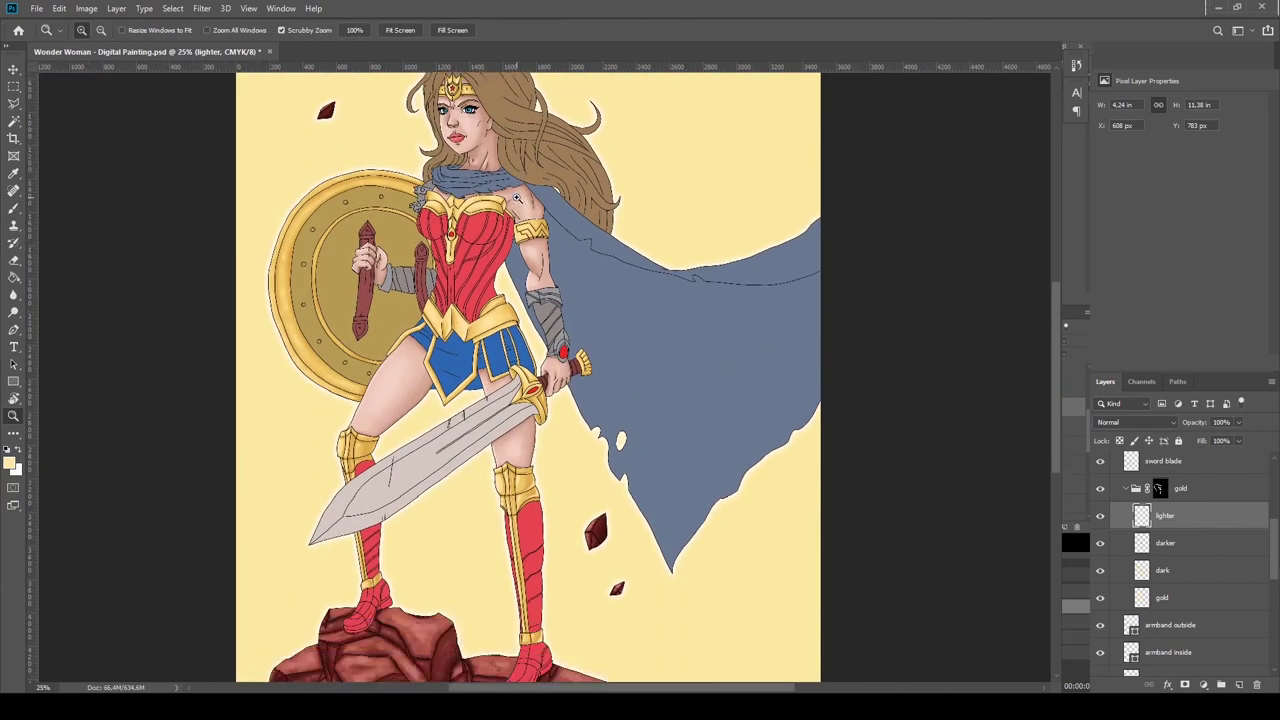
key("b")
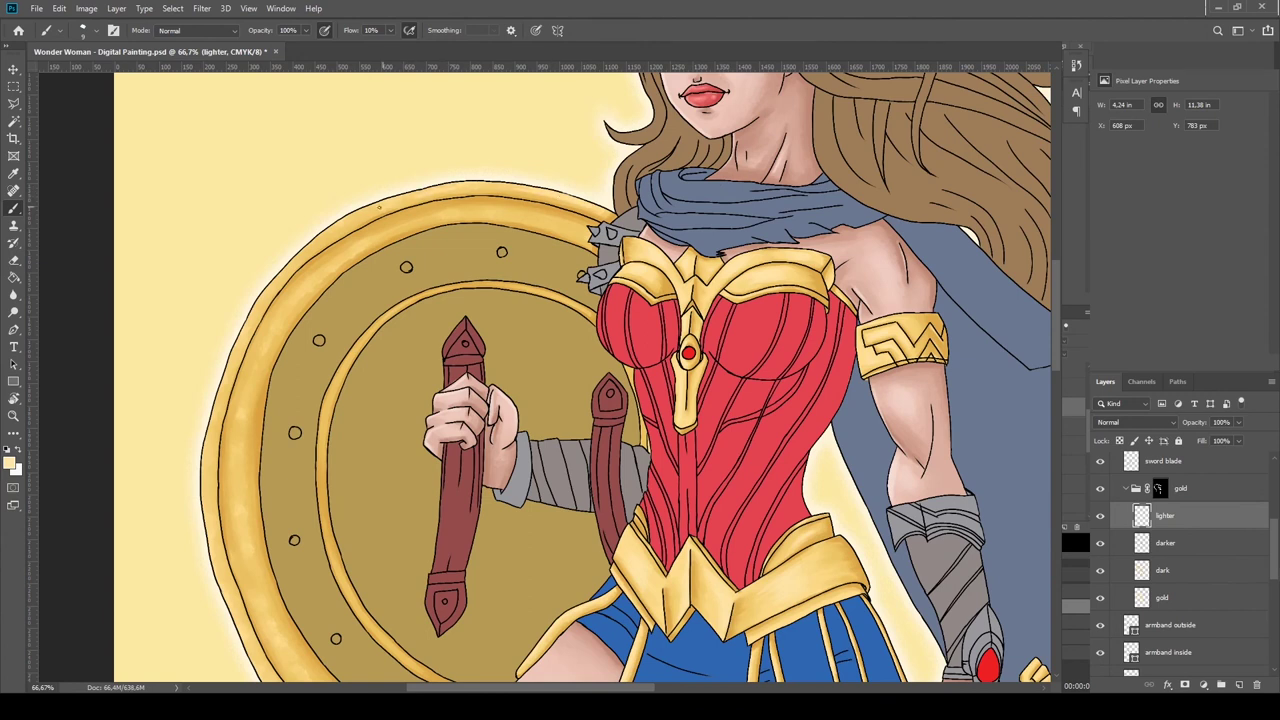
scroll(379, 207, "up", 2)
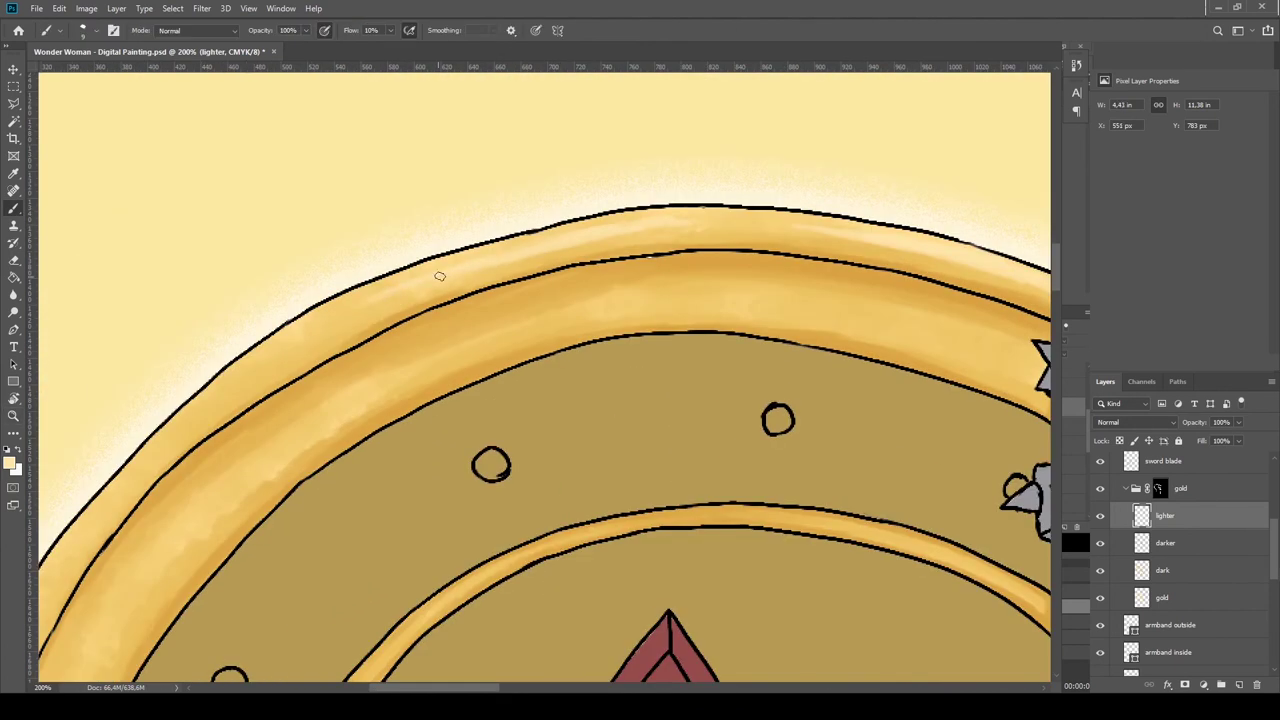
scroll(466, 331, "down", 2)
scroll(466, 331, "left", 5)
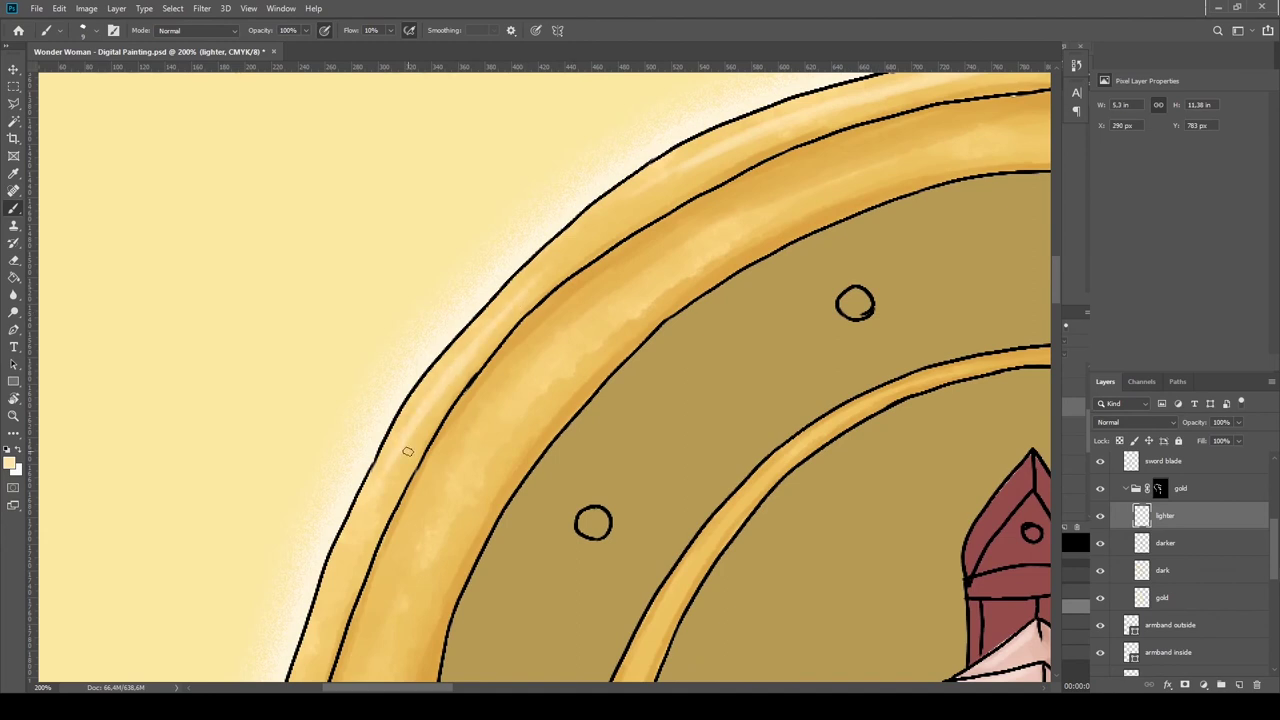
scroll(407, 451, "down", 2)
scroll(420, 300, "down", 2)
scroll(340, 440, "left", 3)
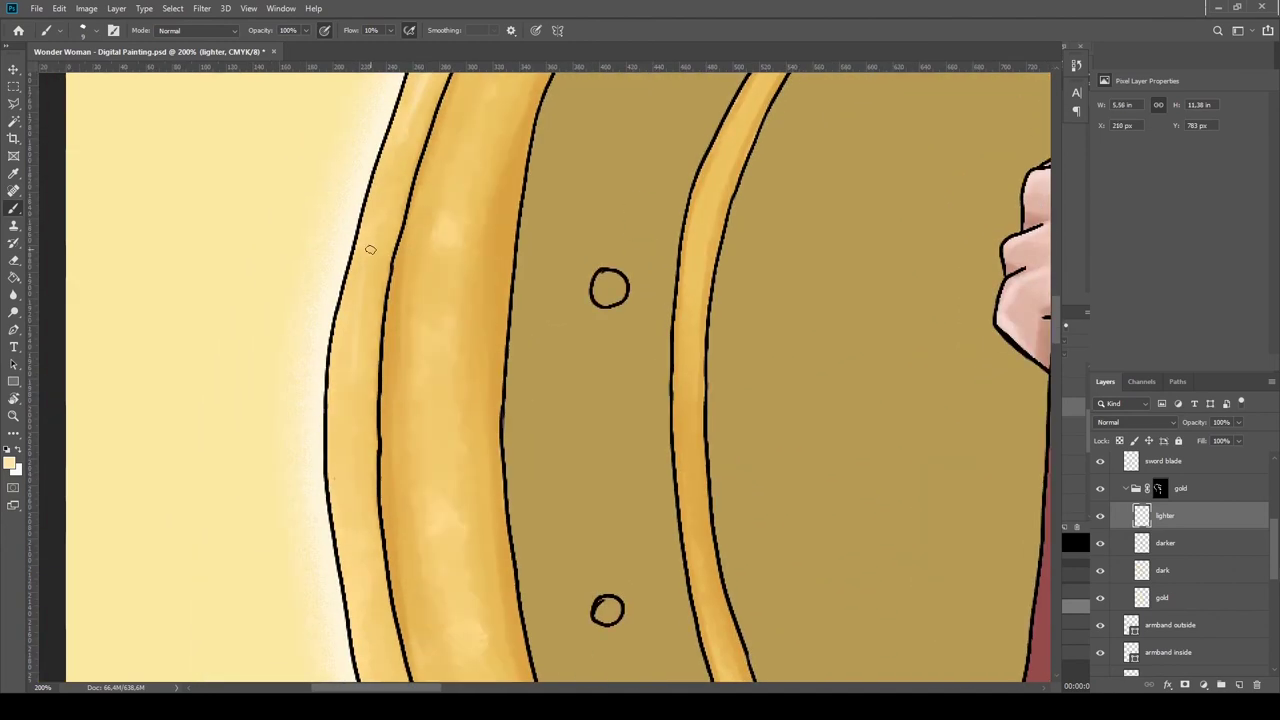
scroll(337, 443, "down", 6)
scroll(337, 443, "right", 1)
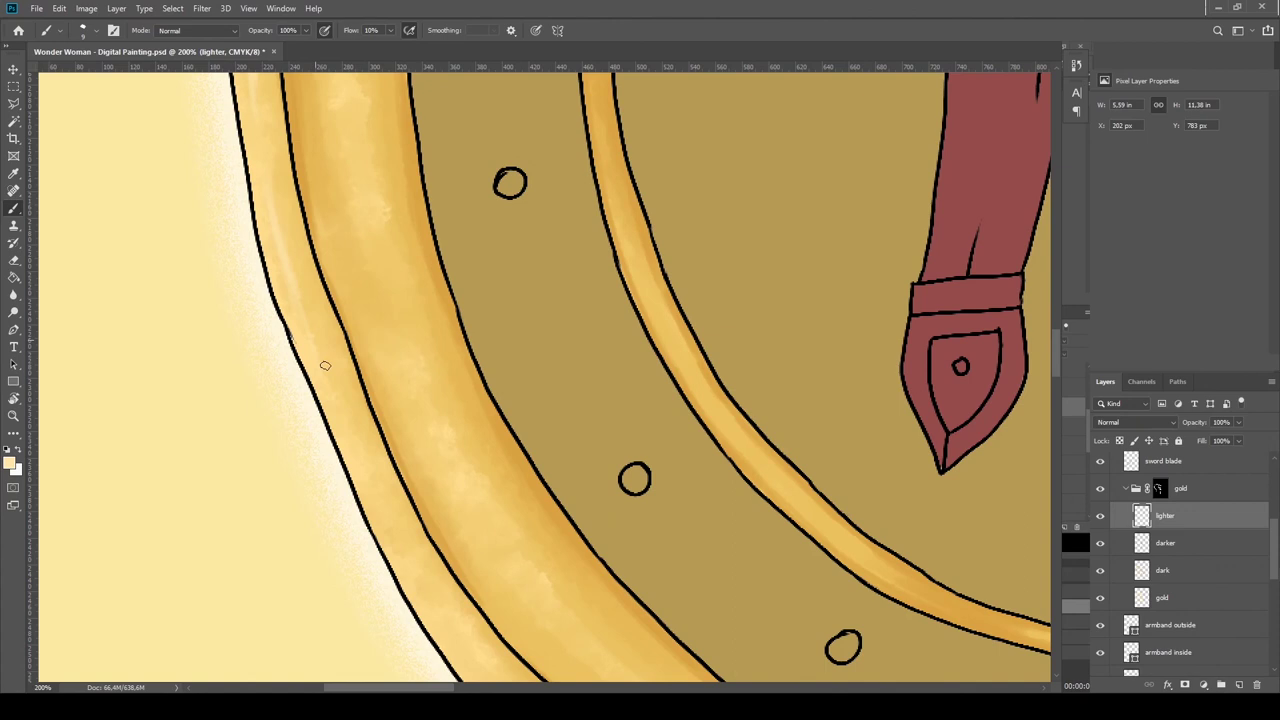
scroll(325, 366, "down", 1)
scroll(435, 401, "down", 2)
scroll(435, 401, "down", 2)
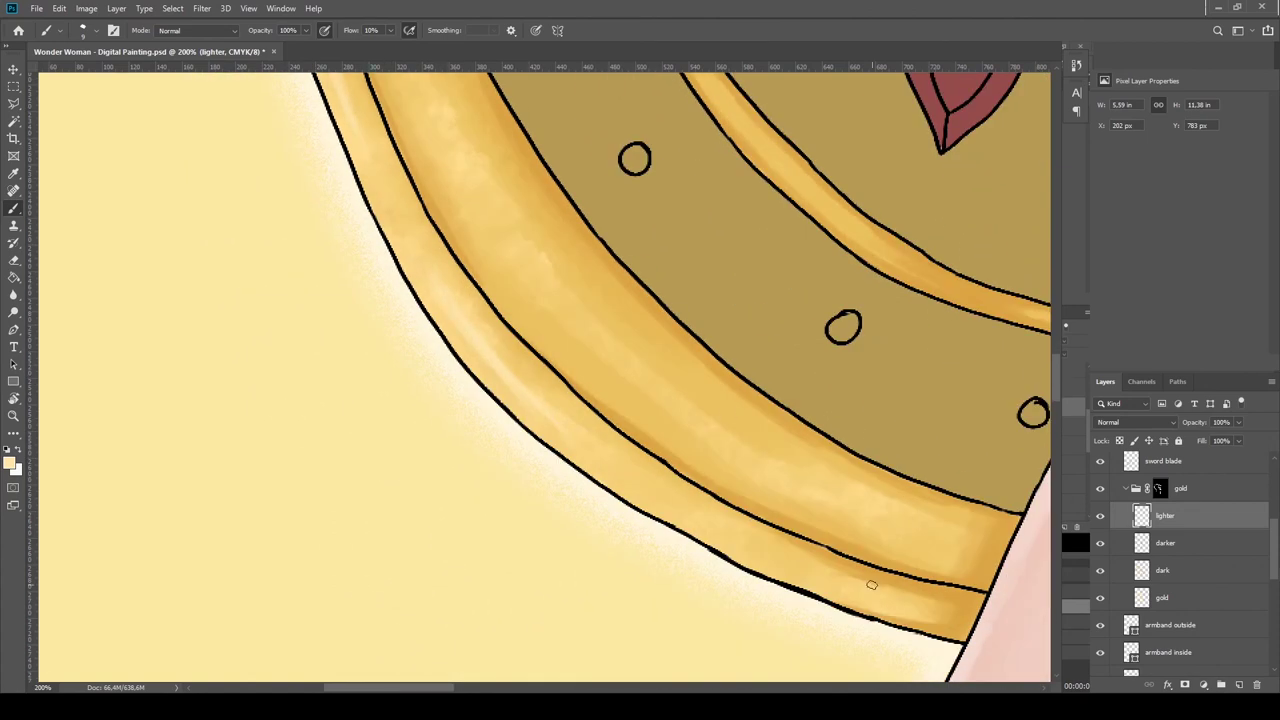
Fit the whole painting on screen and save it with Ctrl+S.
key("z")
left_click(820, 365, "alt")
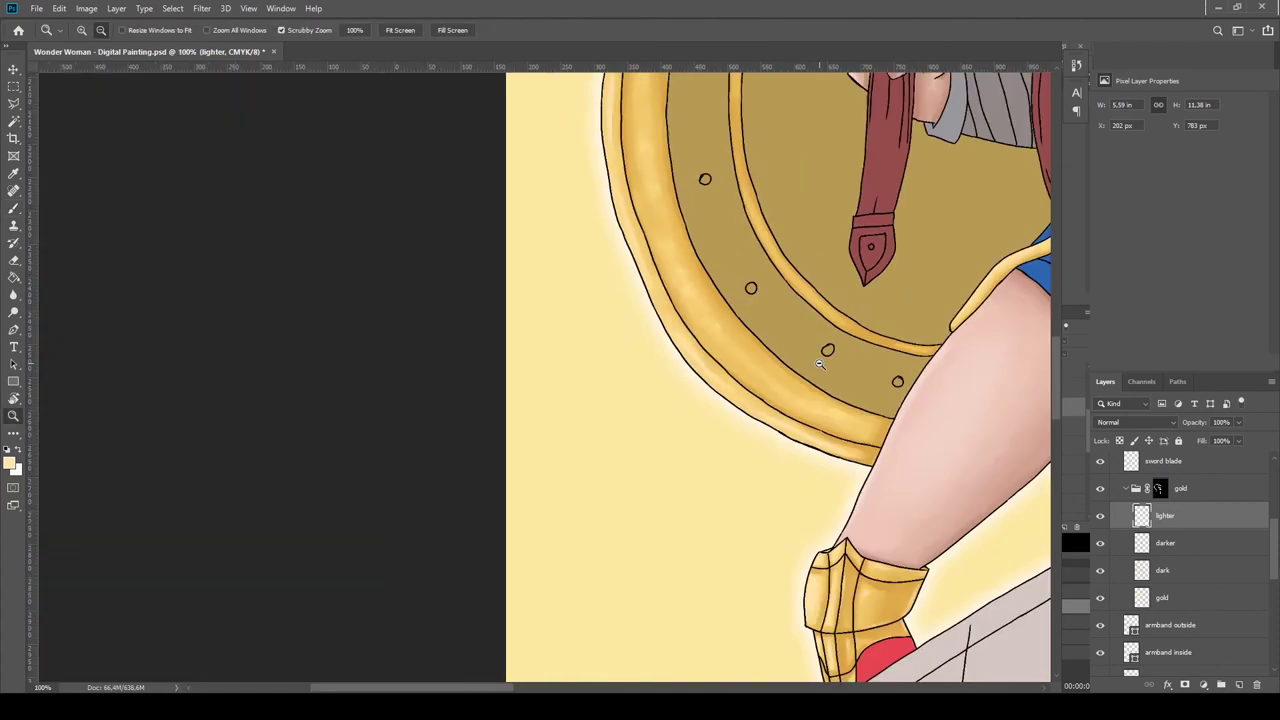
key("ctrl+minus")
key("ctrl+minus")
key("ctrl+minus")
key("ctrl+0")
key("ctrl+s")
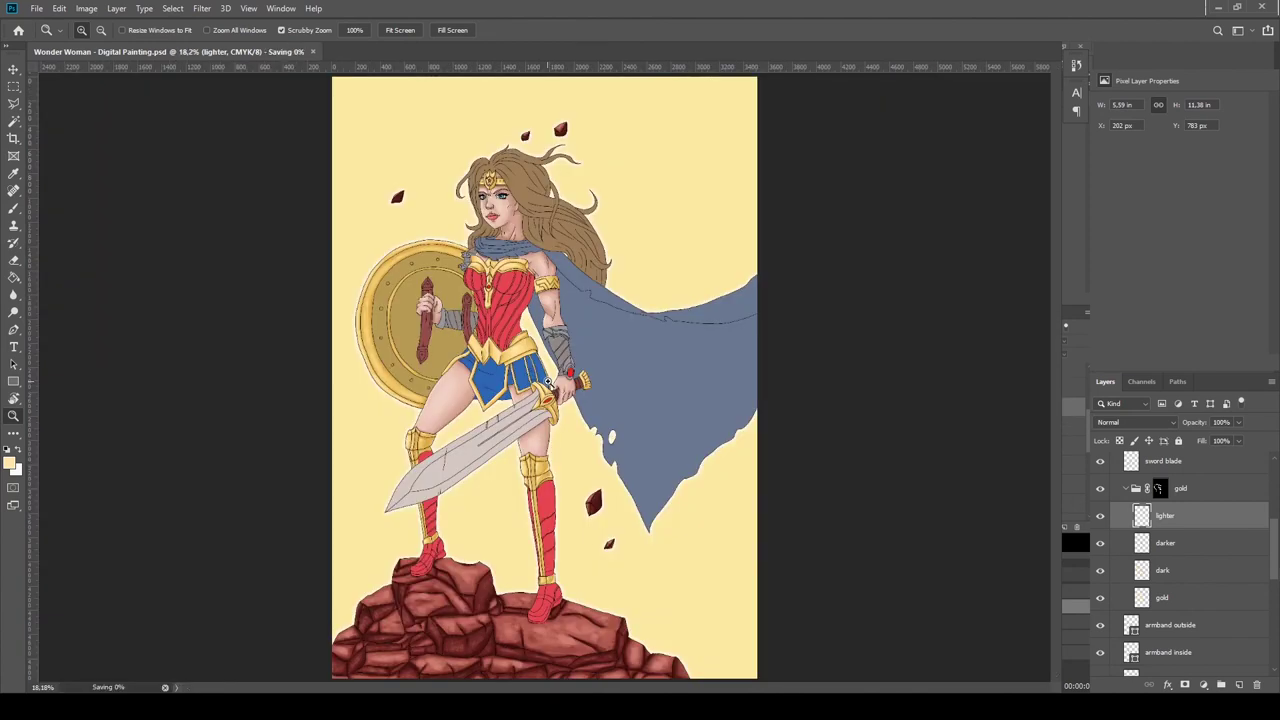
Add thin highlights along the gold edge and collar of the chest armor.
left_click(548, 383)
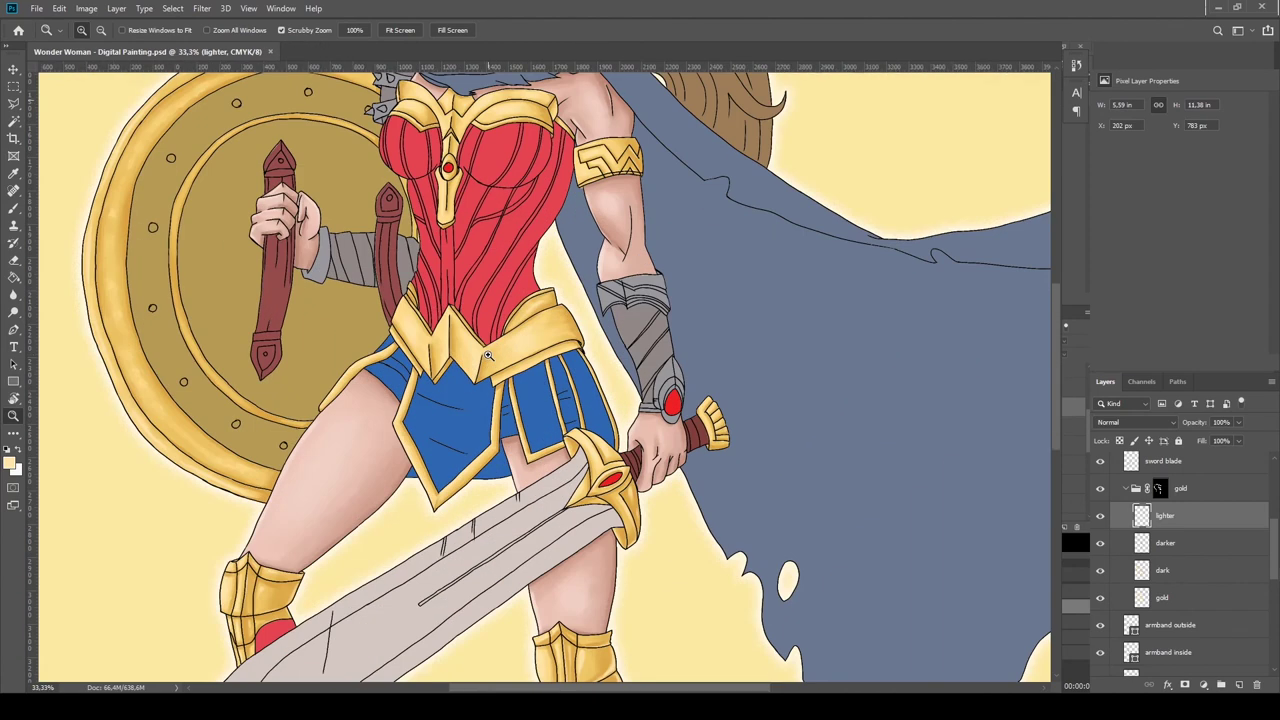
left_click(450, 200)
key("b")
left_click_drag(344, 192, 342, 218)
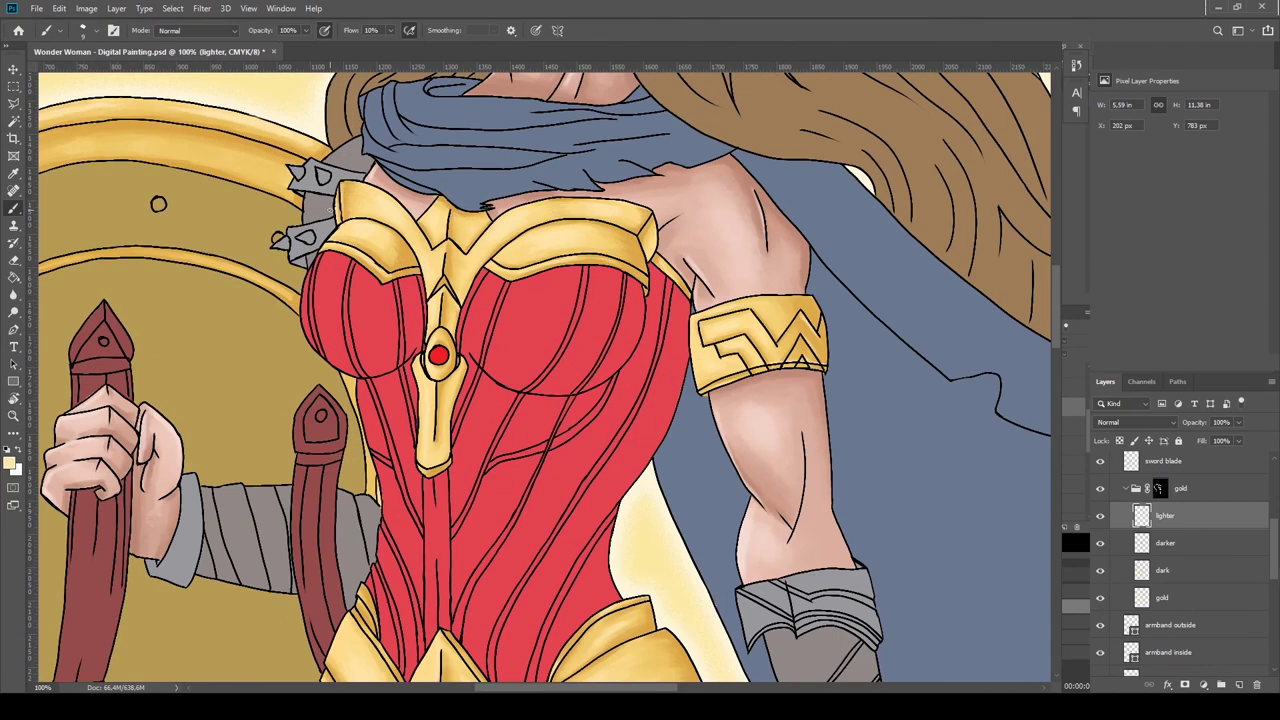
left_click_drag(404, 257, 397, 243)
mouse_move(527, 321)
left_mouse_down()
mouse_move(614, 232)
mouse_move(576, 246)
left_mouse_up()
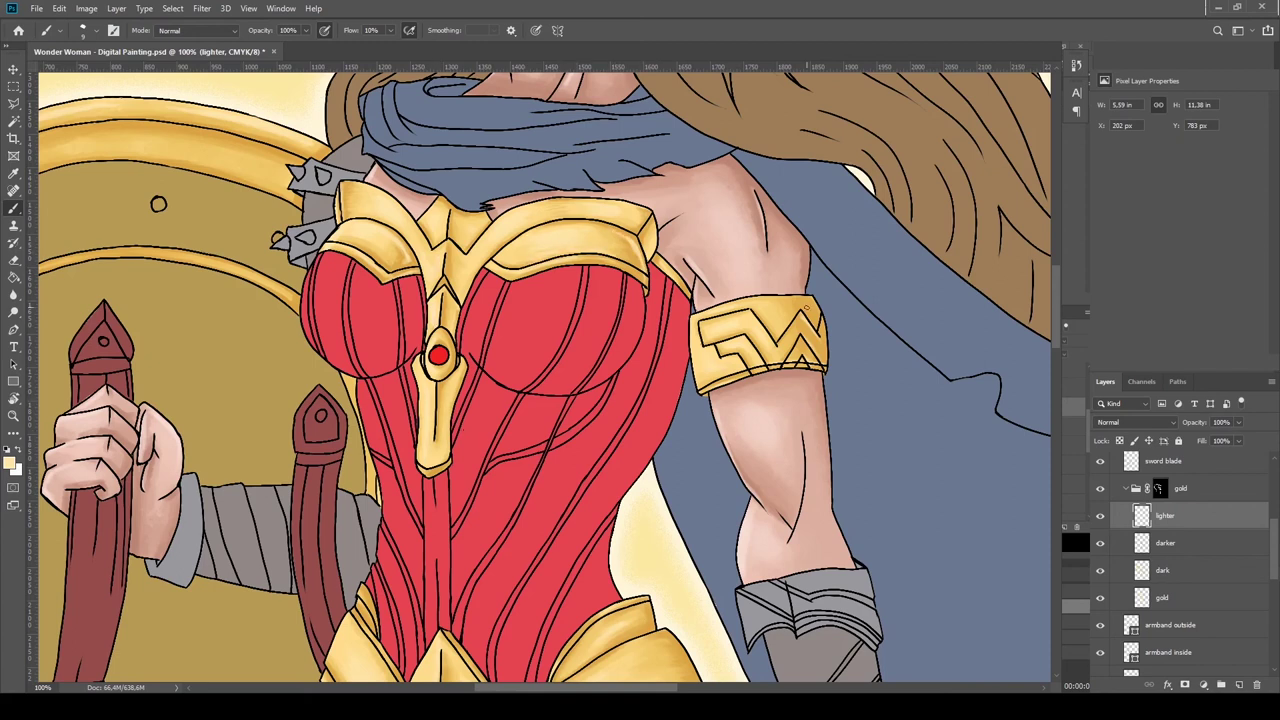
Highlight the gold armband's right edge and the gold sword hilt.
left_click_drag(822, 340, 824, 358)
left_click_drag(800, 316, 786, 354)
scroll(851, 247, "down", 3)
scroll(985, 600, "down", 3)
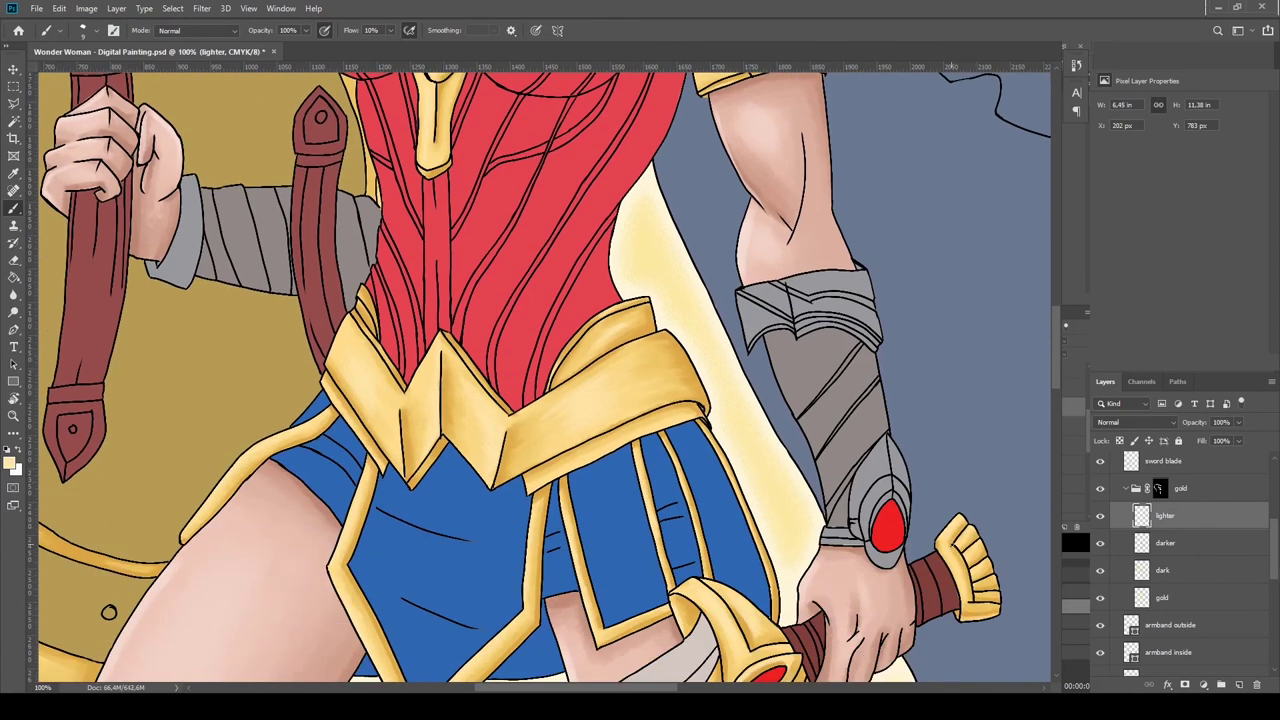
left_click_drag(976, 576, 990, 585)
Brighten the gold belt, then switch to the 'darker' layer and pick a deeper orange-gold.
left_click_drag(650, 329, 702, 402)
left_click_drag(678, 344, 656, 336)
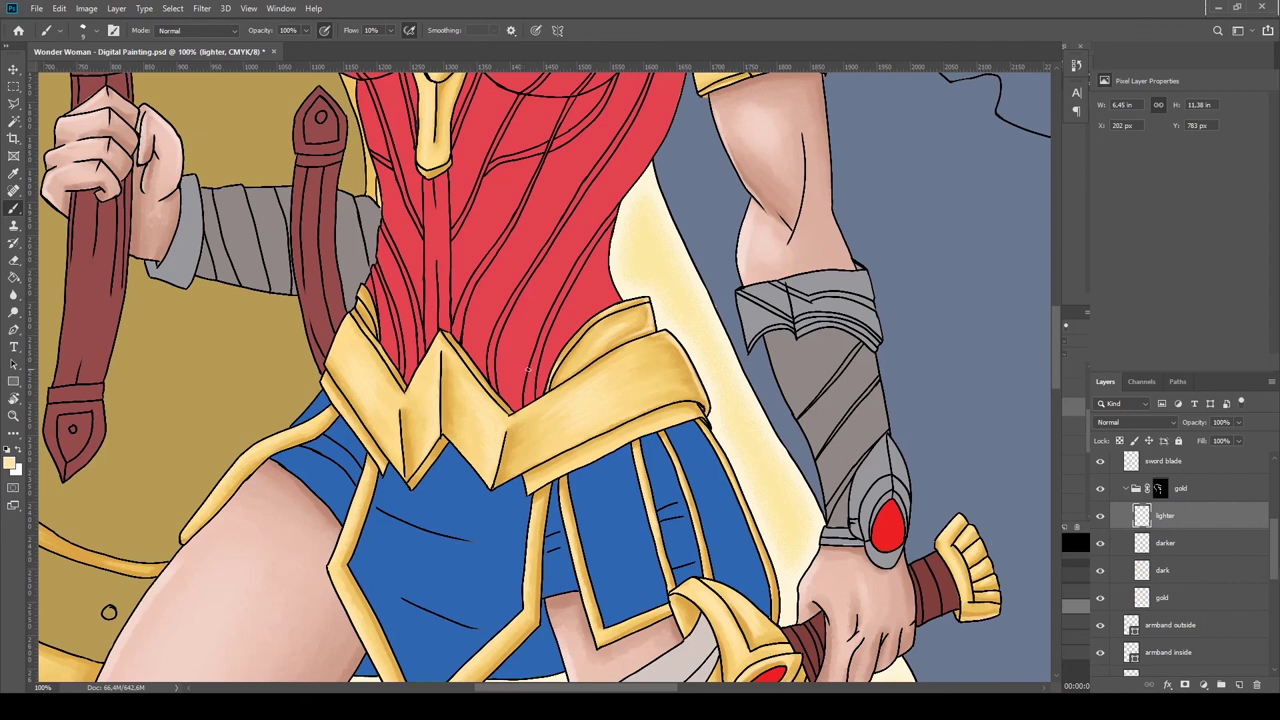
scroll(484, 343, "up", 3)
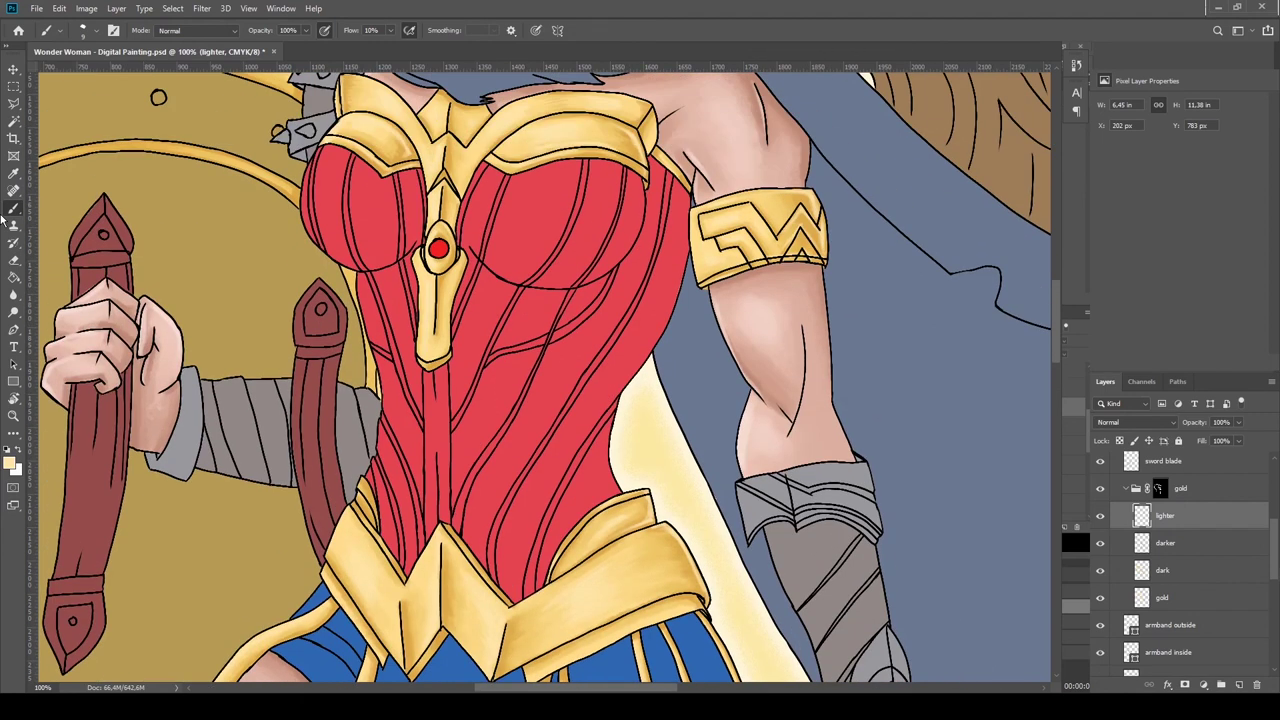
key("alt+bracketleft")
left_click(298, 188, "alt")
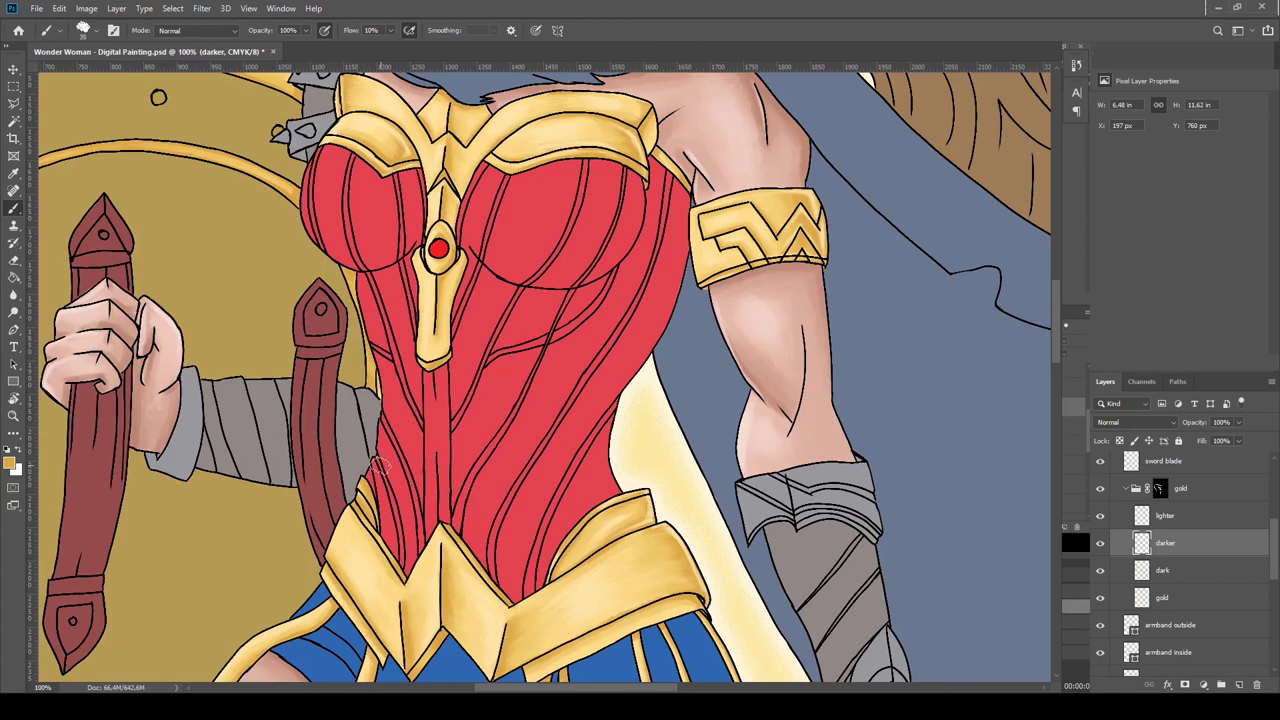
Zoom in on the head and tiara at 200%.
mouse_move(380, 465)
left_mouse_down()
mouse_move(649, 325)
mouse_move(654, 592)
left_mouse_up()
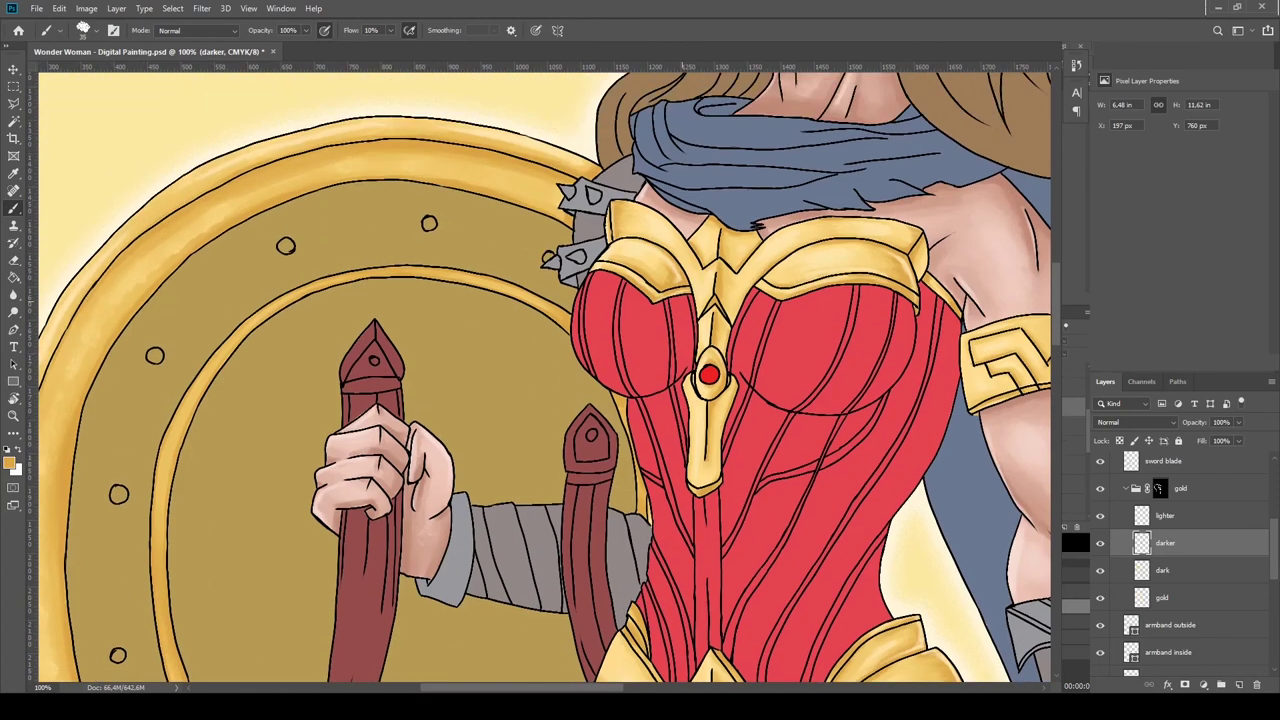
left_click_drag(683, 400, 683, 358)
key("z")
left_click(650, 300, "alt")
left_click(597, 203)
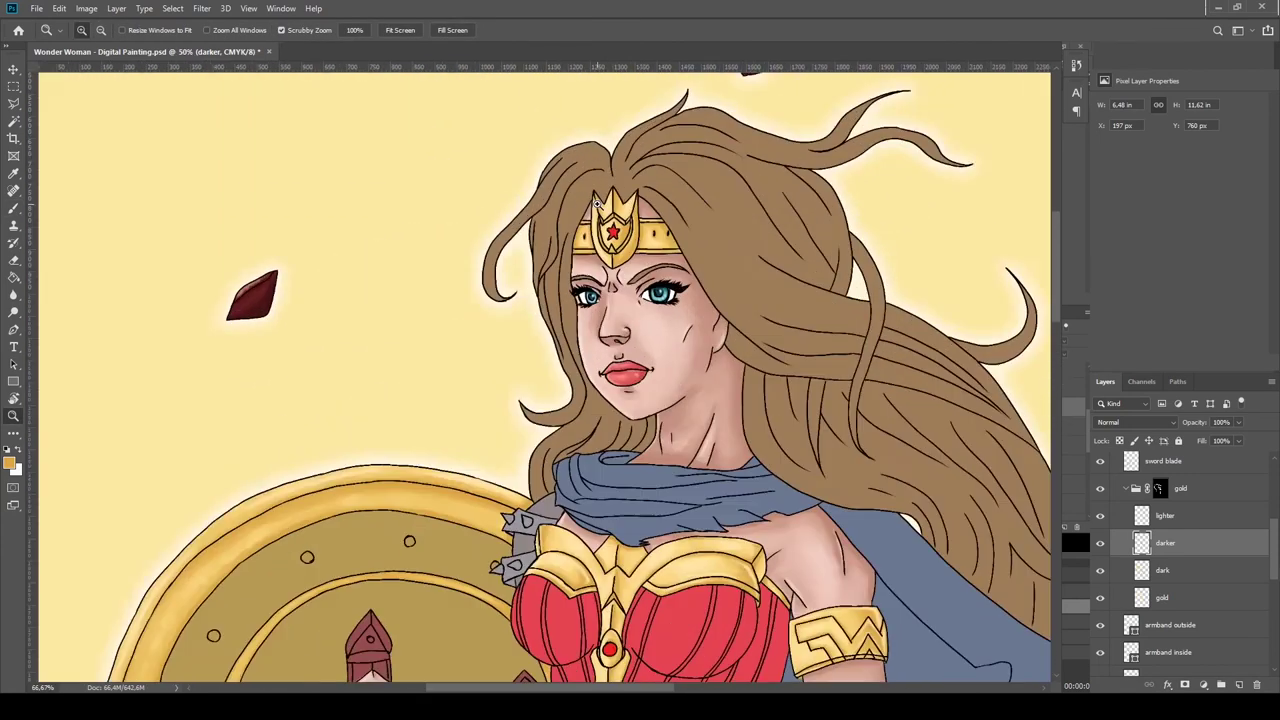
left_click(597, 203)
left_click(597, 203)
Back on the 'lighter' layer, brush a pale gold highlight on the tiara's right side.
key("alt+bracketright")
scroll(575, 400, "down", 10)
key("b")
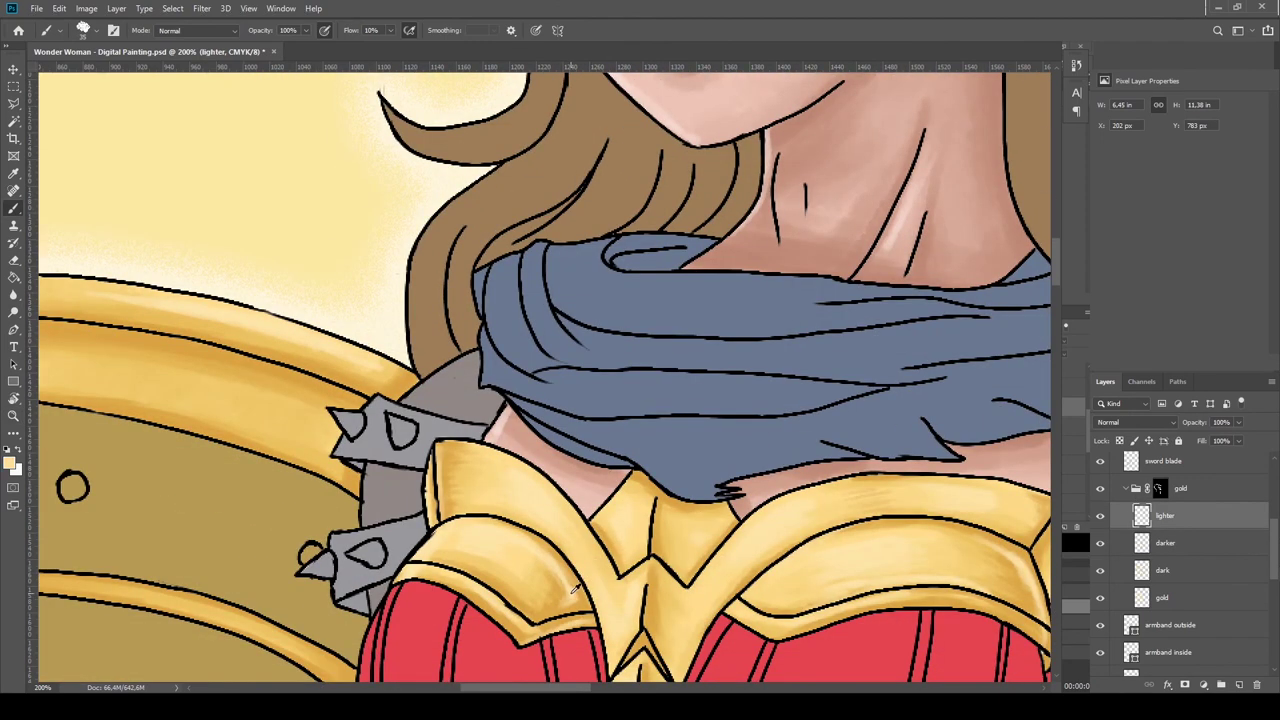
scroll(576, 588, "up", 10)
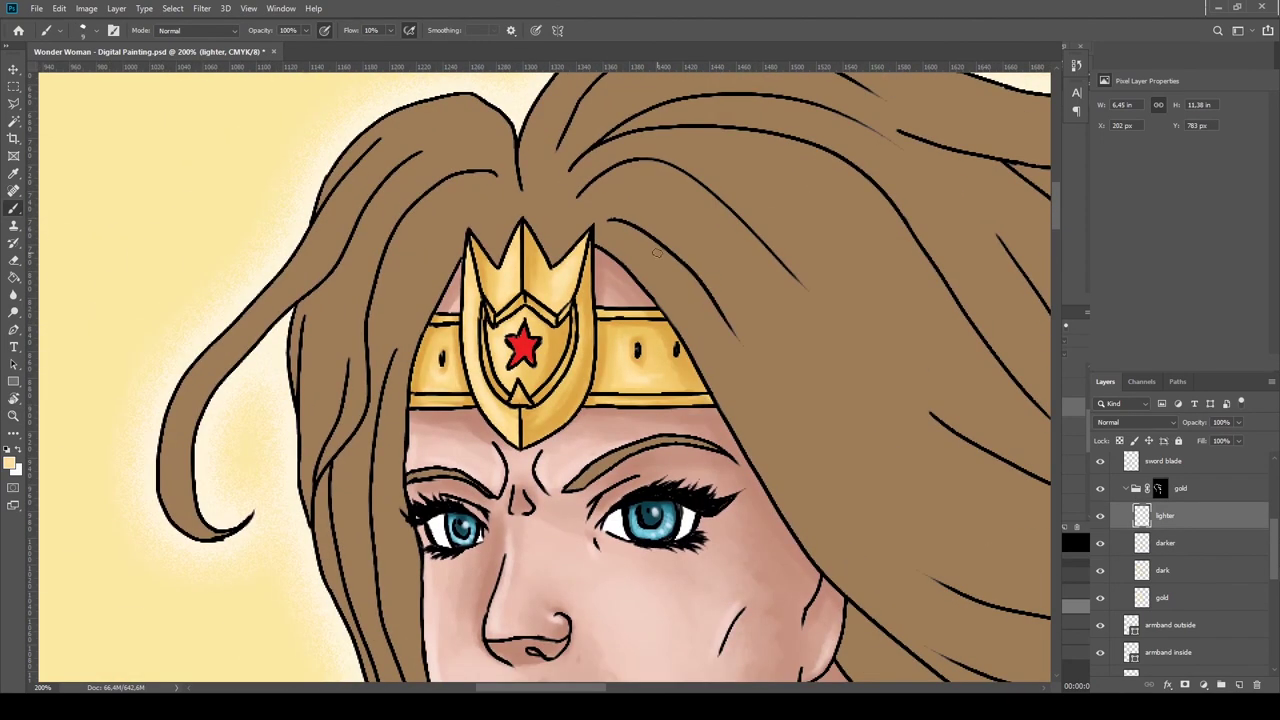
left_click_drag(595, 326, 526, 444)
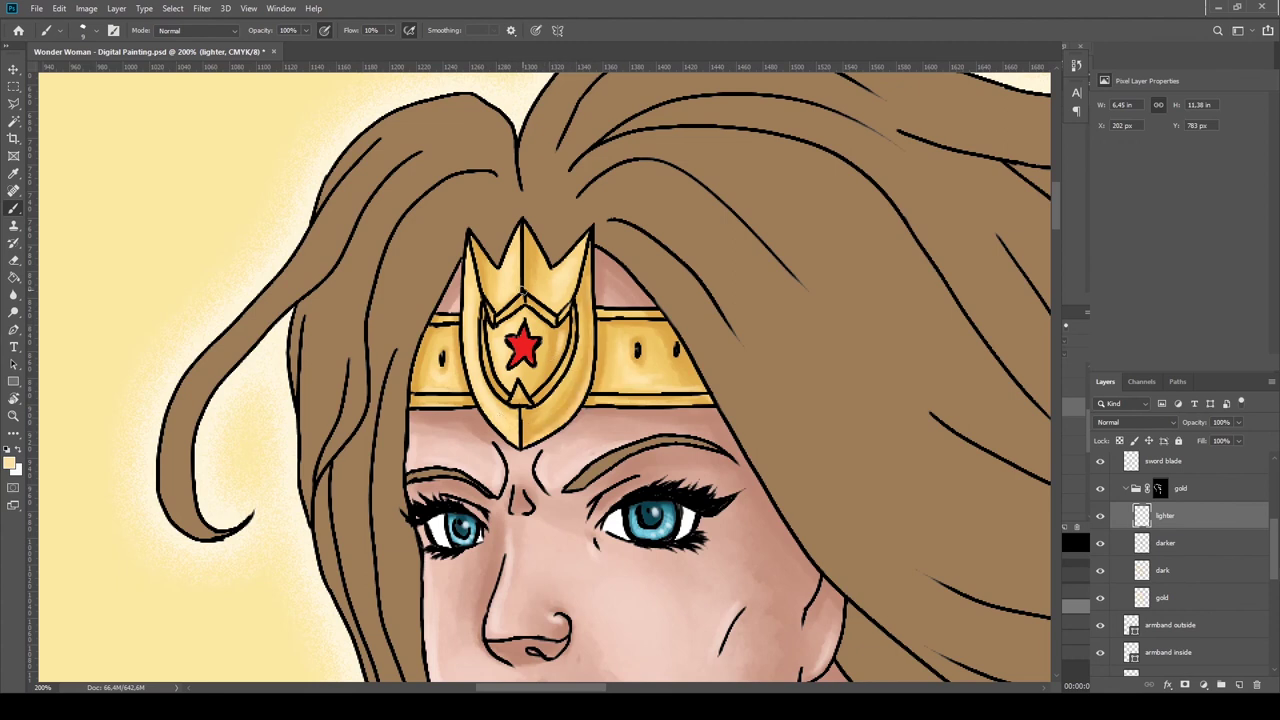
key("z")
left_click(522, 290, "alt")
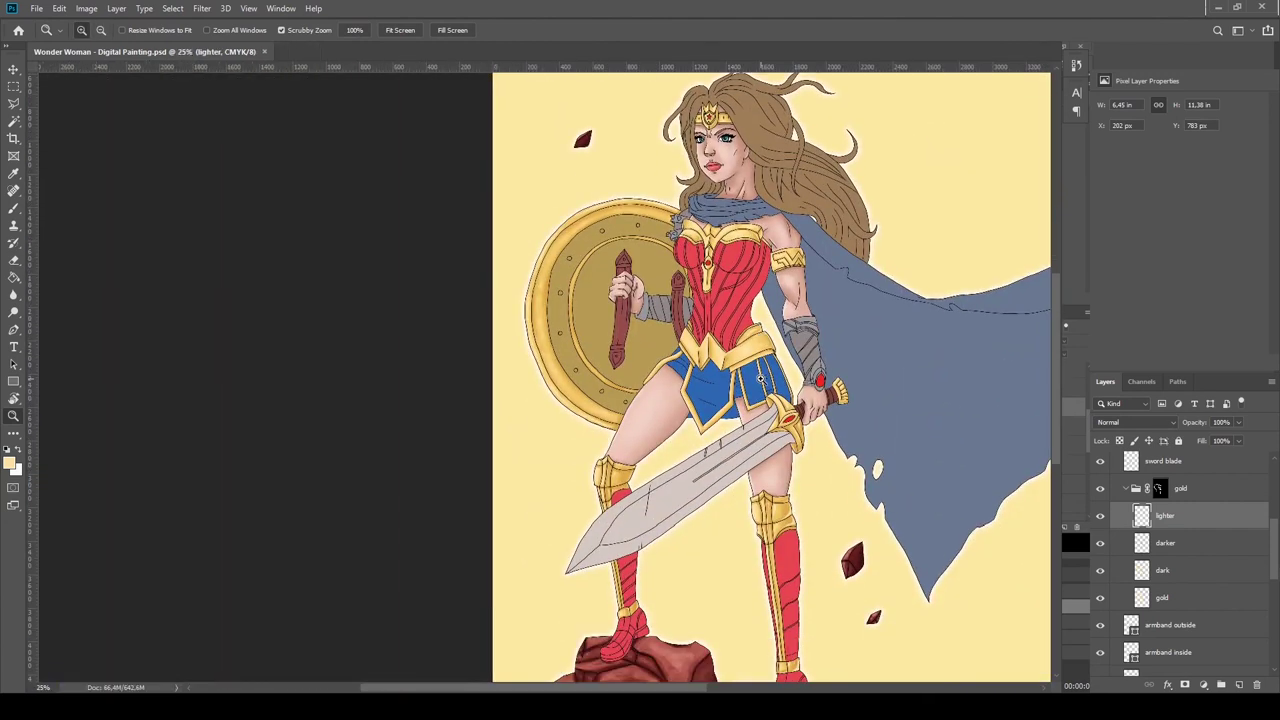
left_click(760, 378, "alt")
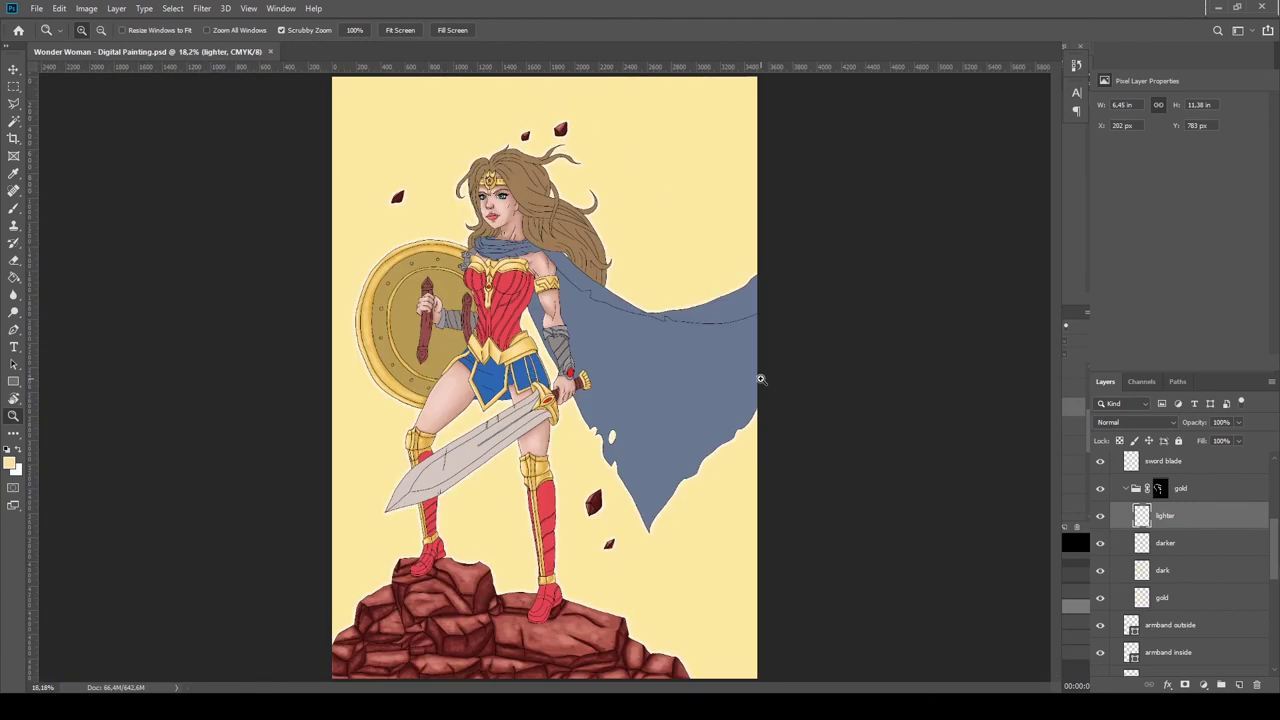